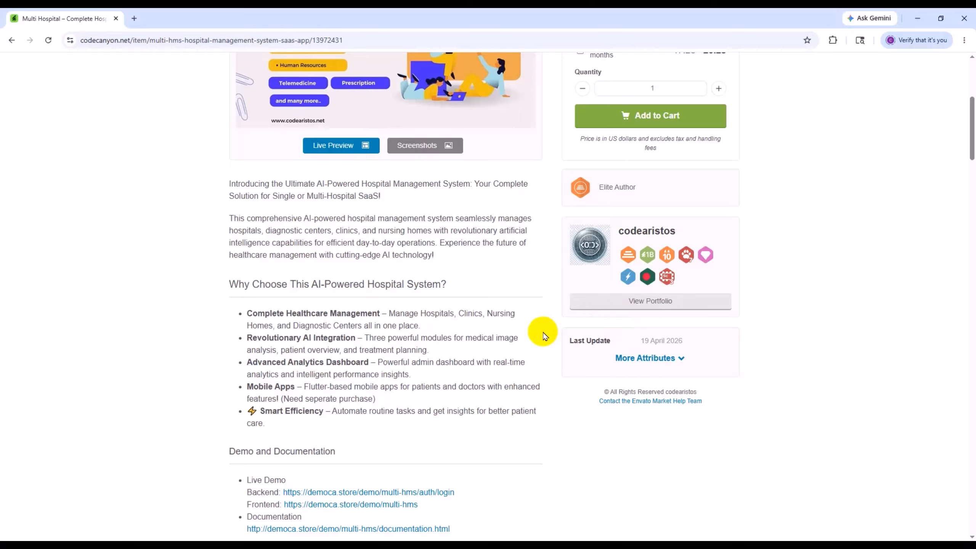
- Review the Multi Hospital item page, including its license price, key features and demo and documentation section
{"action": "scroll", "coordinate": [542, 331], "scroll_direction": "up", "scroll_amount": 7}
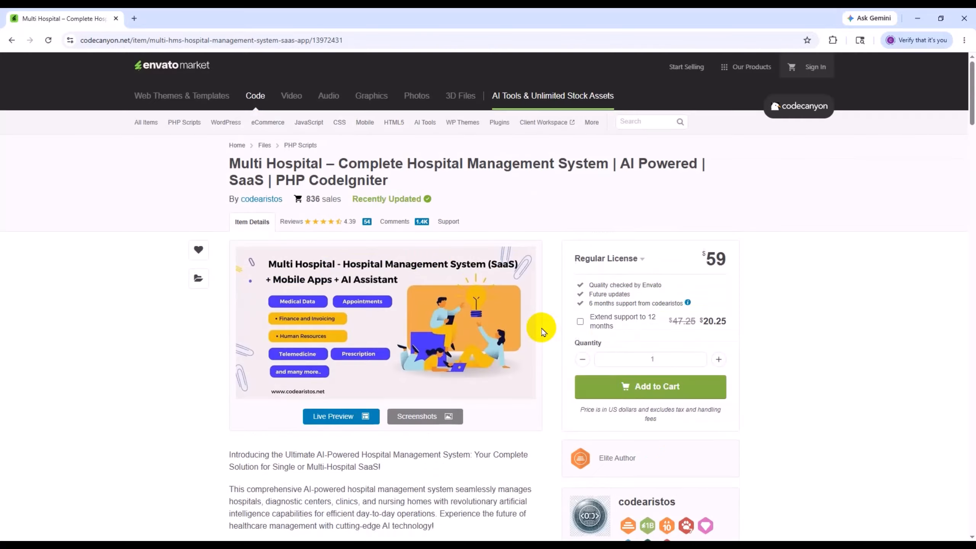
{"action": "scroll", "coordinate": [599, 327], "scroll_direction": "down", "scroll_amount": 10}
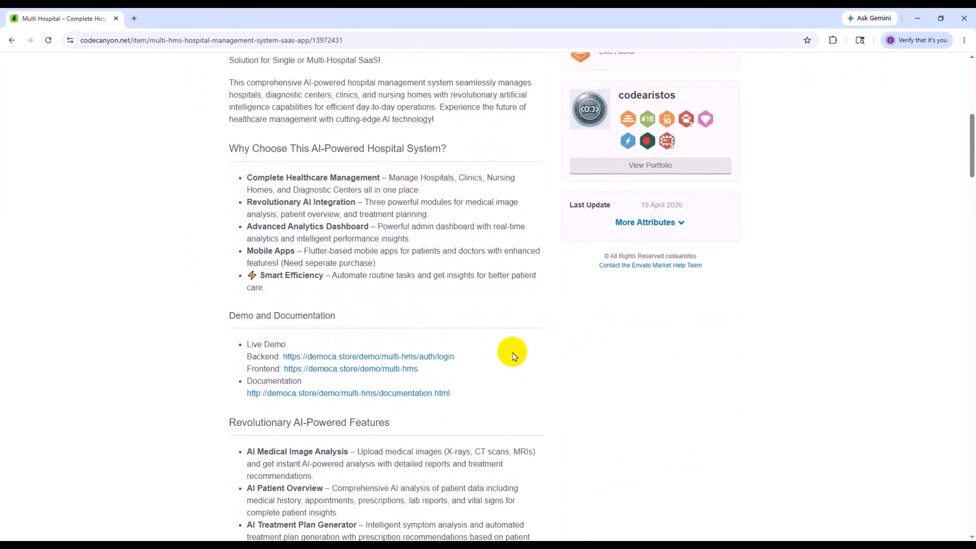
{"action": "scroll", "coordinate": [514, 355], "scroll_direction": "down", "scroll_amount": 13}
{"action": "scroll", "coordinate": [534, 401], "scroll_direction": "up", "scroll_amount": 20}
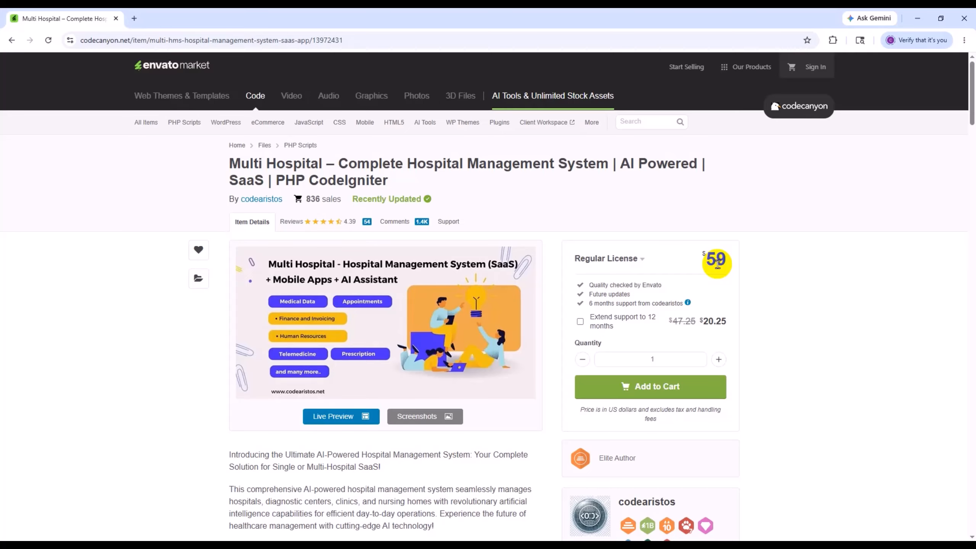
{"action": "scroll", "coordinate": [523, 353], "scroll_direction": "down", "scroll_amount": 10}
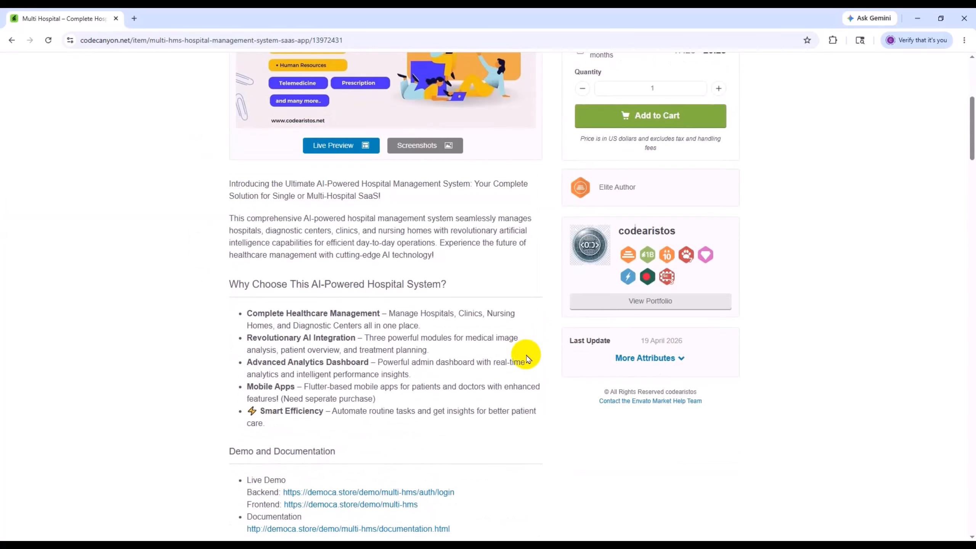
{"action": "scroll", "coordinate": [530, 357], "scroll_direction": "up", "scroll_amount": 10}
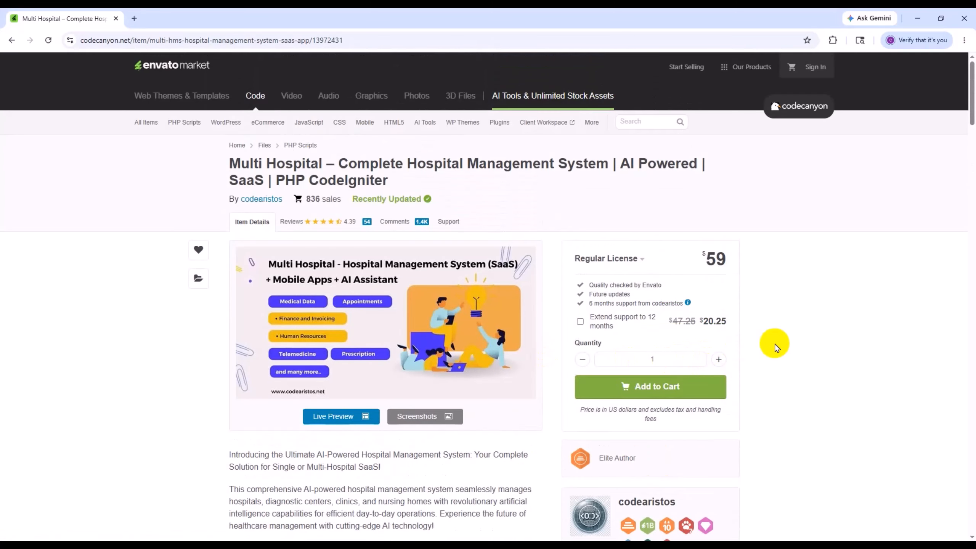
- Open the live demo's backend login link in a new tab and switch to it
{"action": "scroll", "coordinate": [775, 345], "scroll_direction": "down", "scroll_amount": 10}
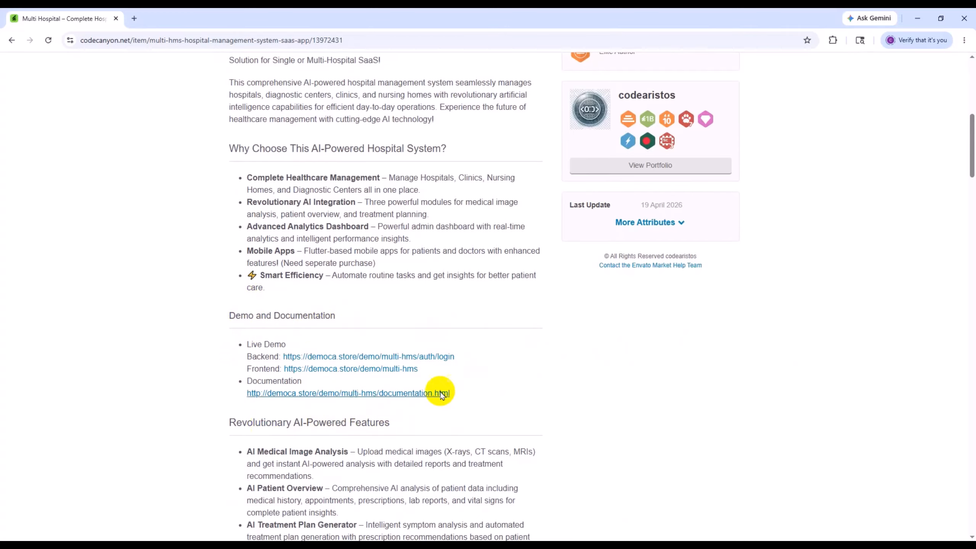
{"action": "right_click", "coordinate": [311, 356]}
{"action": "left_click", "coordinate": [340, 368]}
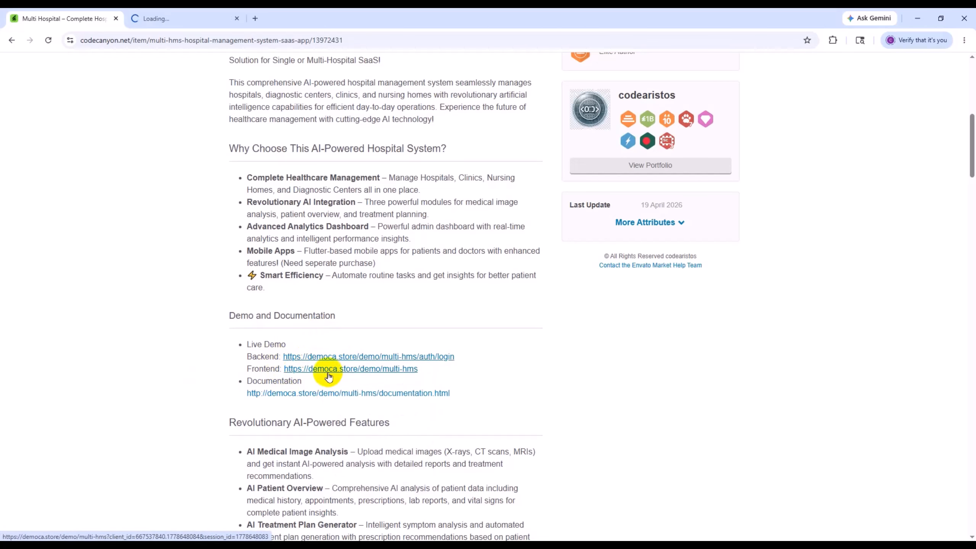
{"action": "key", "text": "ctrl+Tab"}
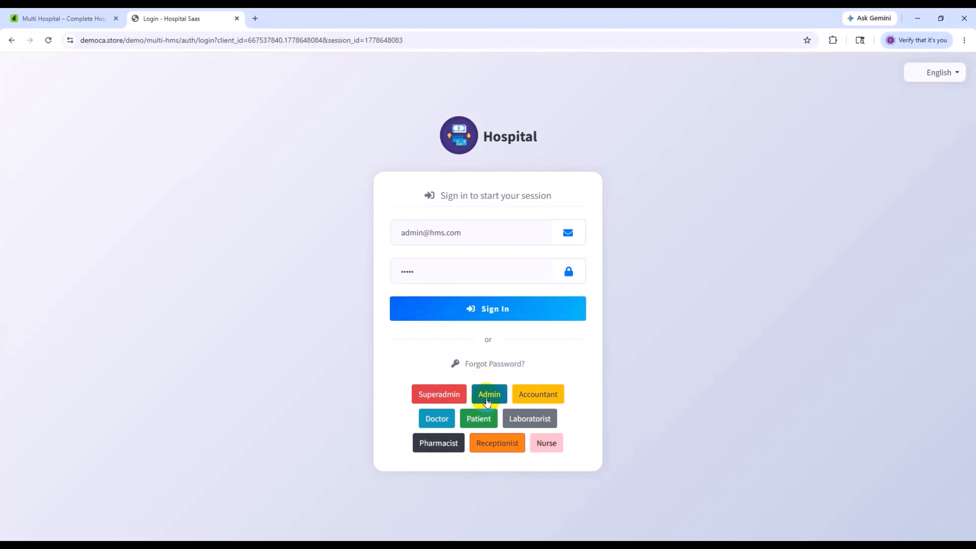
- Sign in to the demo with the Admin role and look over the hospital dashboard
{"action": "left_click", "coordinate": [482, 315]}
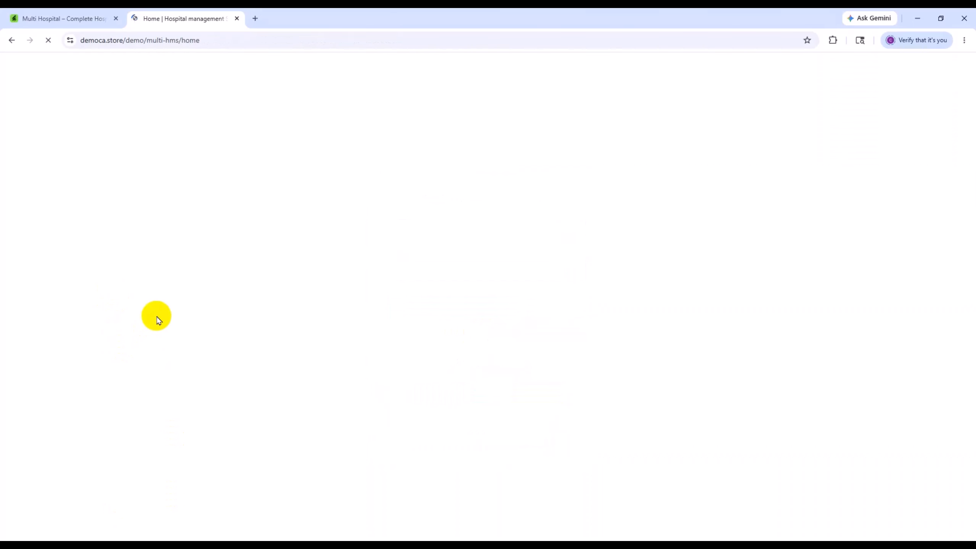
{"action": "scroll", "coordinate": [87, 359], "scroll_direction": "down", "scroll_amount": 5}
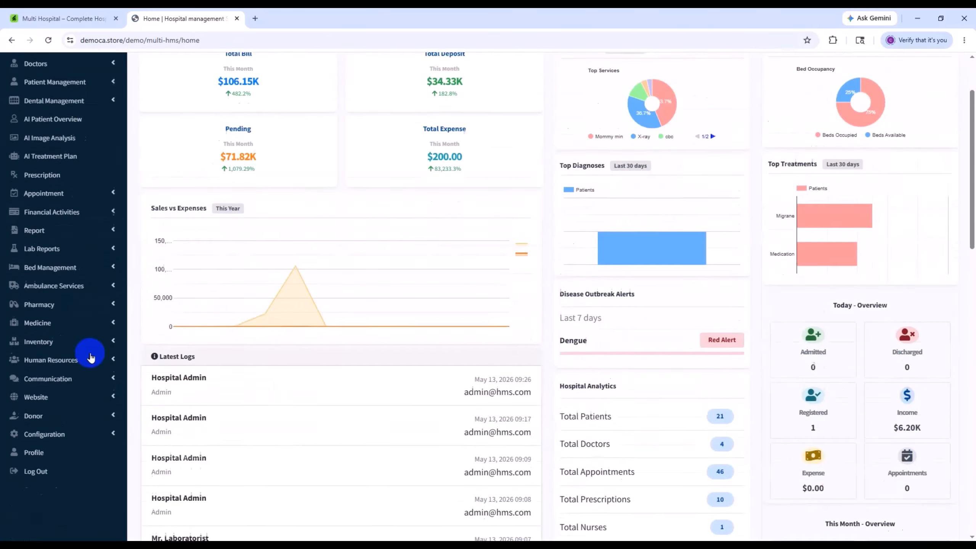
{"action": "scroll", "coordinate": [93, 416], "scroll_direction": "up", "scroll_amount": 5}
- Expand the Doctors, Patient Management, Dental Management and Appointment modules to examine their functions
{"action": "left_click", "coordinate": [80, 152]}
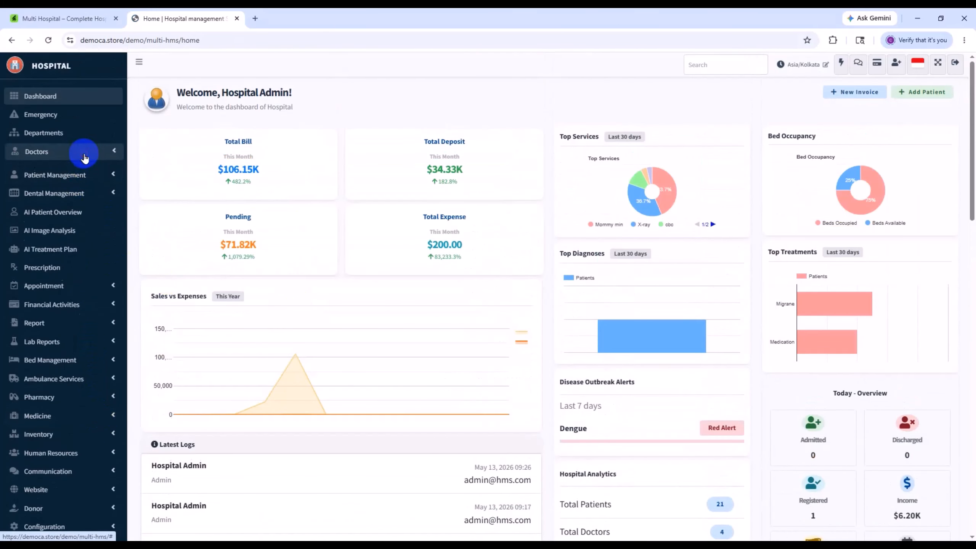
{"action": "left_click", "coordinate": [98, 283]}
{"action": "scroll", "coordinate": [90, 362], "scroll_direction": "down", "scroll_amount": 3}
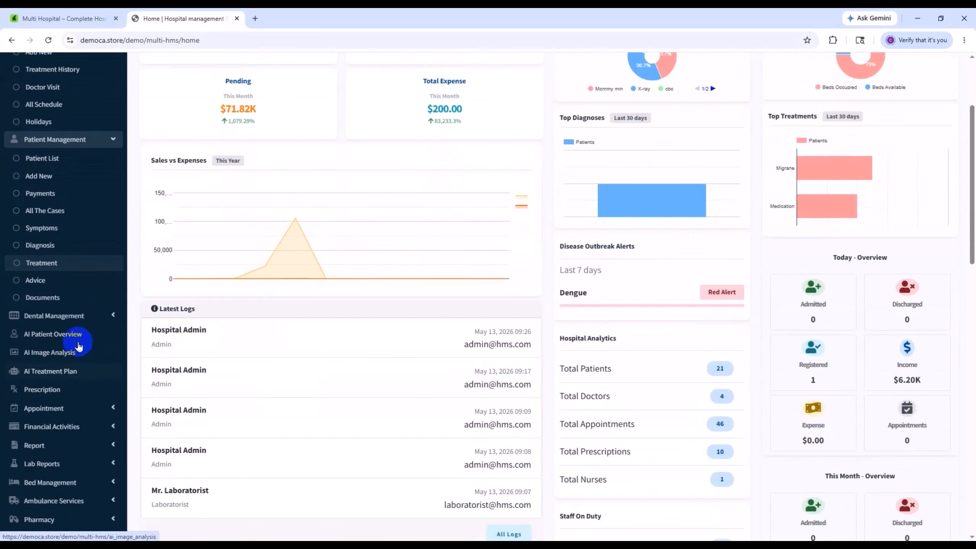
{"action": "left_click", "coordinate": [87, 316]}
{"action": "scroll", "coordinate": [89, 337], "scroll_direction": "down", "scroll_amount": 3}
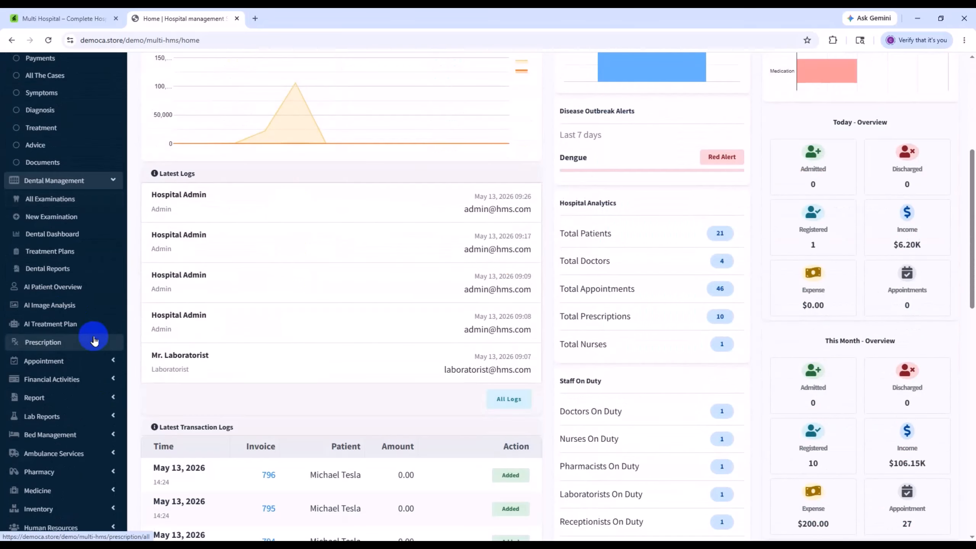
{"action": "left_click", "coordinate": [94, 358]}
{"action": "scroll", "coordinate": [96, 397], "scroll_direction": "down", "scroll_amount": 3}
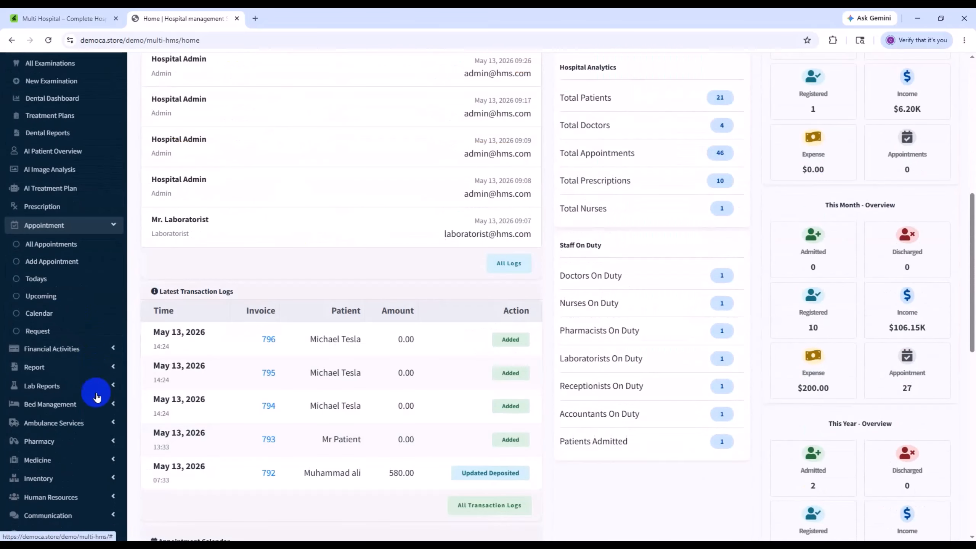
- Expand the Financial Activities, Report, Lab Reports and Bed Management modules to examine their functions
{"action": "left_click", "coordinate": [75, 356]}
{"action": "scroll", "coordinate": [87, 419], "scroll_direction": "down", "scroll_amount": 3}
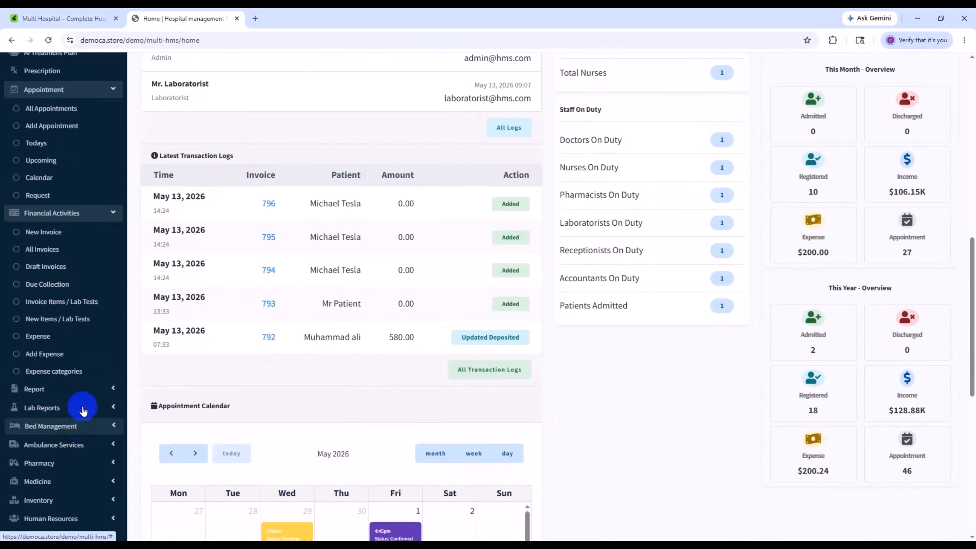
{"action": "left_click", "coordinate": [81, 388]}
{"action": "scroll", "coordinate": [101, 429], "scroll_direction": "down", "scroll_amount": 3}
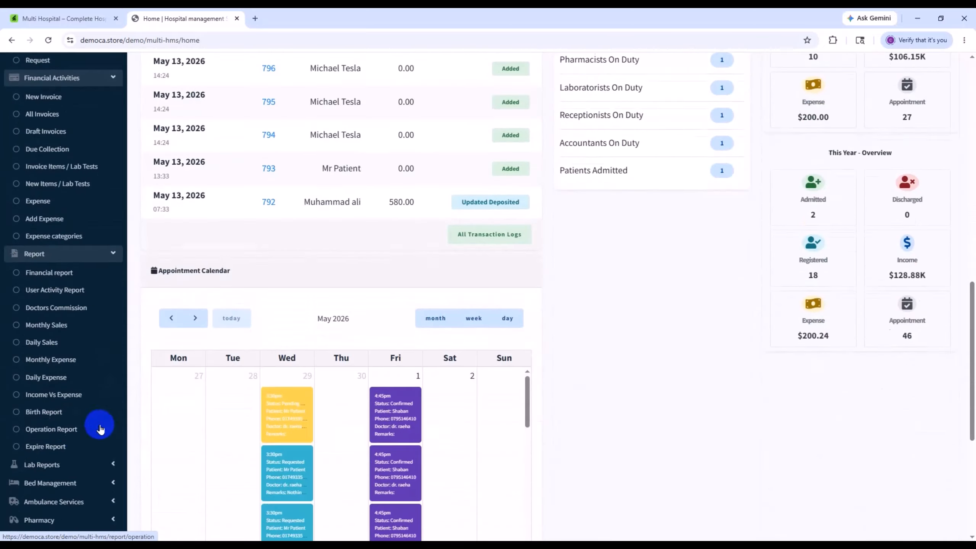
{"action": "left_click", "coordinate": [83, 464]}
{"action": "scroll", "coordinate": [87, 443], "scroll_direction": "down", "scroll_amount": 6}
{"action": "left_click", "coordinate": [85, 283]}
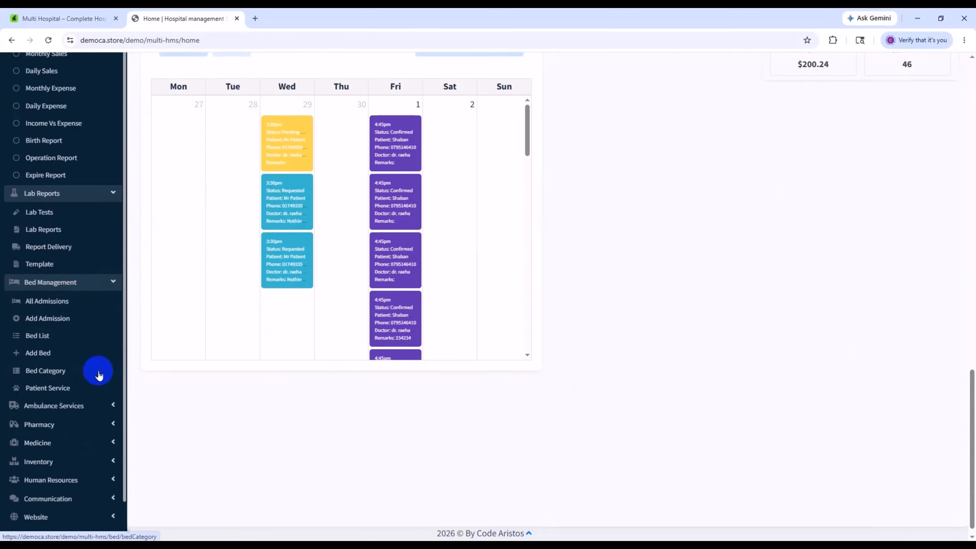
- Expand the Ambulance Services, Pharmacy with its Report group, and Medicine modules to examine their functions
{"action": "scroll", "coordinate": [96, 369], "scroll_direction": "down", "scroll_amount": 1}
{"action": "left_click", "coordinate": [91, 359]}
{"action": "scroll", "coordinate": [95, 402], "scroll_direction": "down", "scroll_amount": 3}
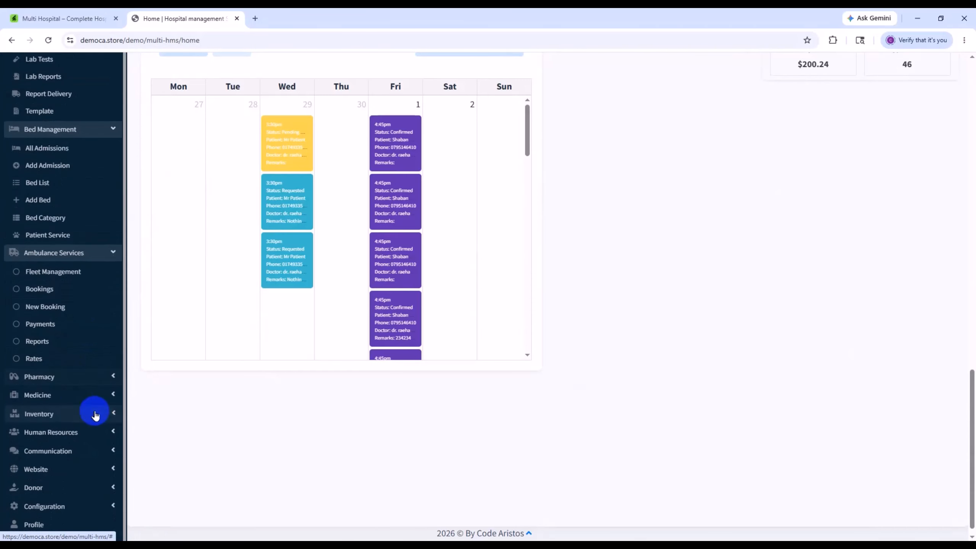
{"action": "left_click", "coordinate": [72, 381]}
{"action": "scroll", "coordinate": [79, 388], "scroll_direction": "down", "scroll_amount": 3}
{"action": "left_click", "coordinate": [75, 384]}
{"action": "scroll", "coordinate": [83, 404], "scroll_direction": "down", "scroll_amount": 2}
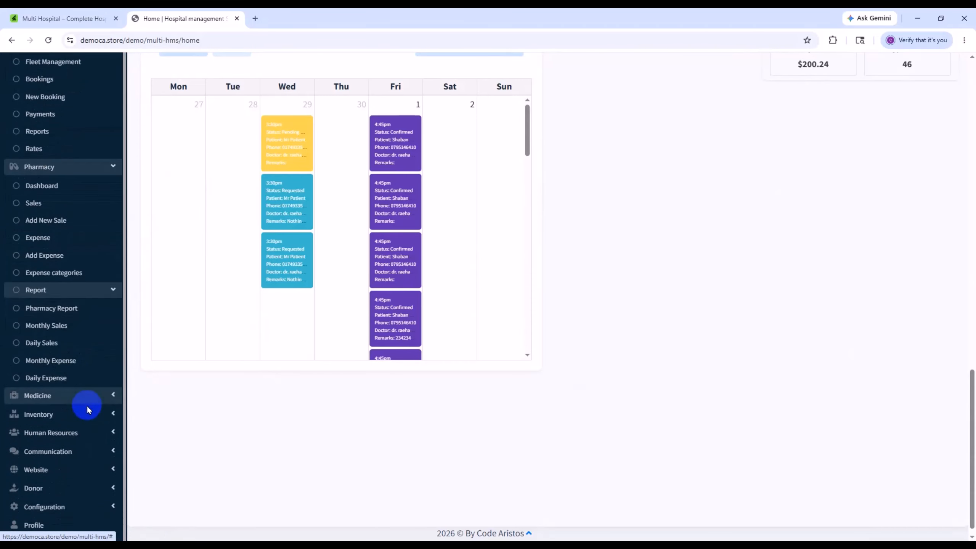
{"action": "left_click", "coordinate": [84, 403]}
{"action": "scroll", "coordinate": [69, 430], "scroll_direction": "down", "scroll_amount": 4}
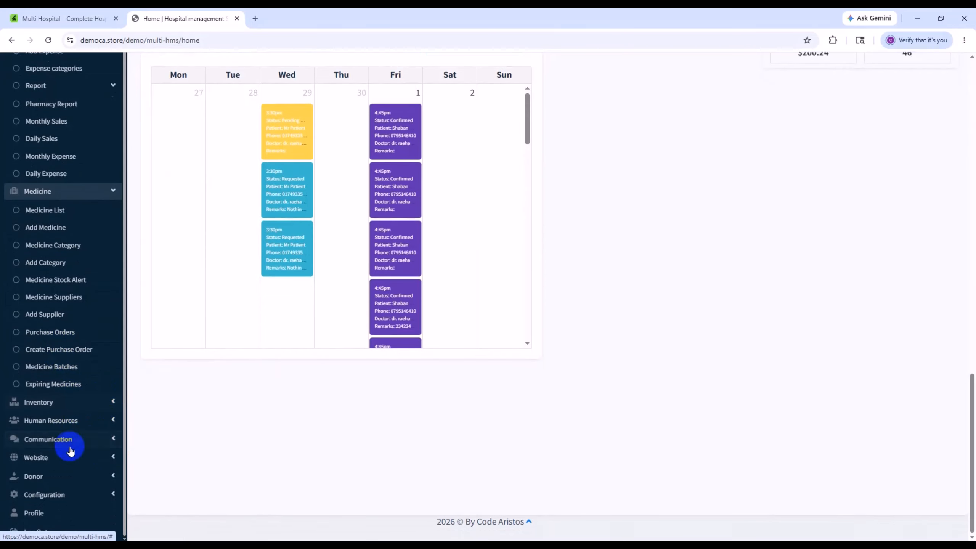
{"action": "scroll", "coordinate": [113, 409], "scroll_direction": "up", "scroll_amount": 12}
{"action": "scroll", "coordinate": [233, 305], "scroll_direction": "up", "scroll_amount": 3}
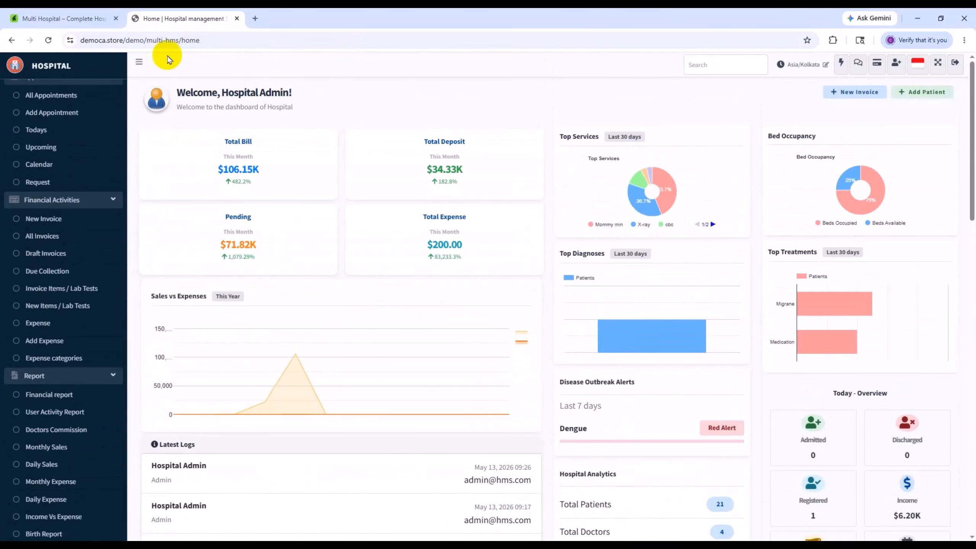
- Log out of the Admin account and sign in with the Superadmin demo role
{"action": "left_click", "coordinate": [956, 65]}
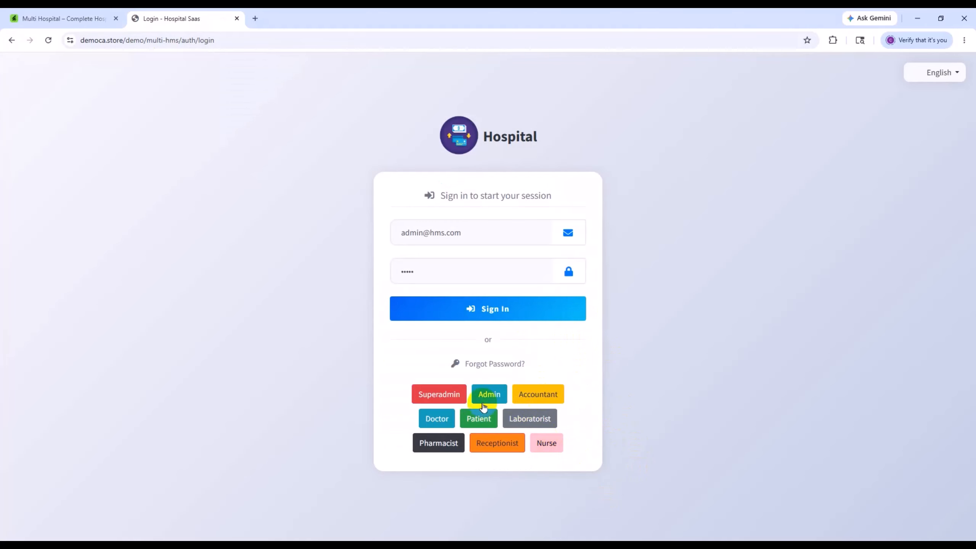
{"action": "left_click", "coordinate": [448, 397]}
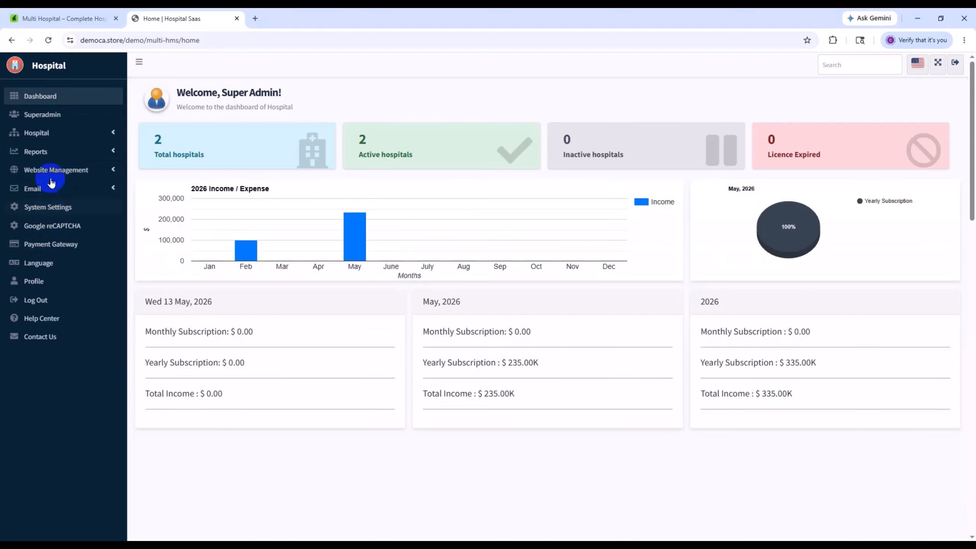
- Switch from Superadmin to the Doctor demo role and expand its Patient Management and Dental Management modules
{"action": "left_click", "coordinate": [957, 60]}
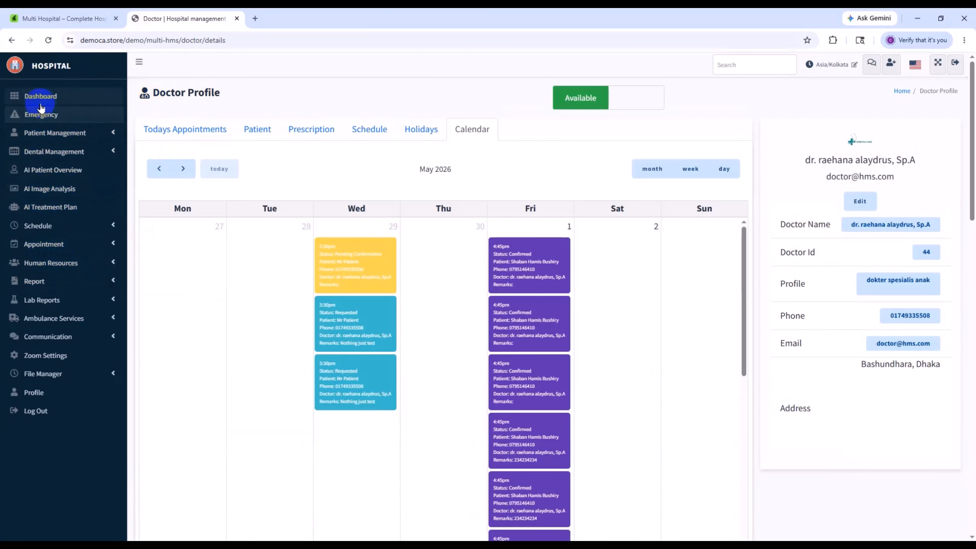
{"action": "left_click", "coordinate": [94, 132]}
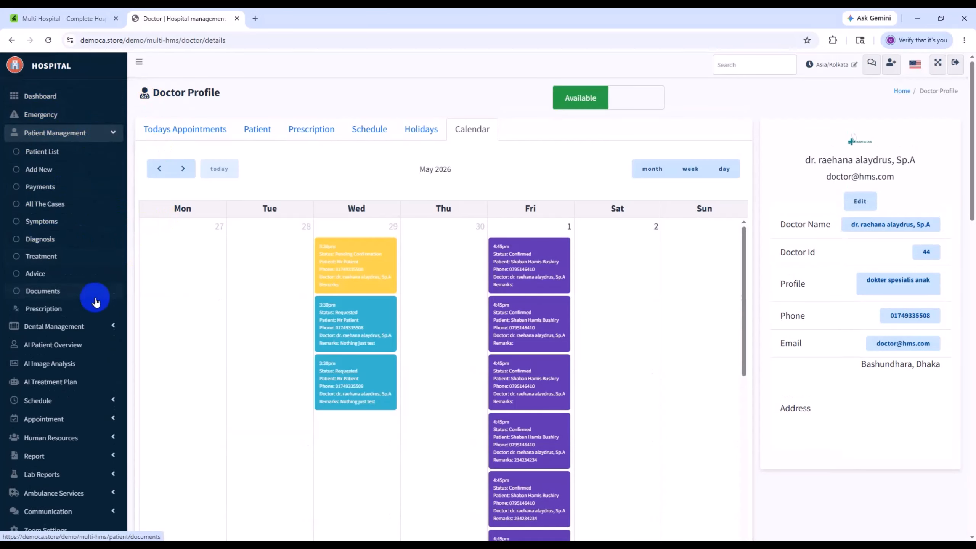
{"action": "left_click", "coordinate": [92, 327]}
{"action": "scroll", "coordinate": [77, 367], "scroll_direction": "down", "scroll_amount": 3}
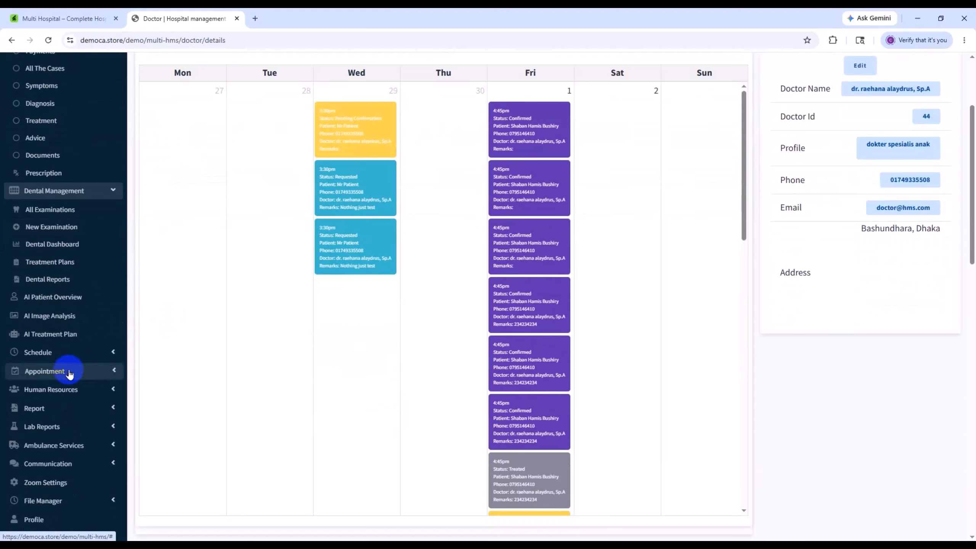
{"action": "scroll", "coordinate": [101, 421], "scroll_direction": "down", "scroll_amount": 5}
{"action": "scroll", "coordinate": [96, 430], "scroll_direction": "up", "scroll_amount": 15}
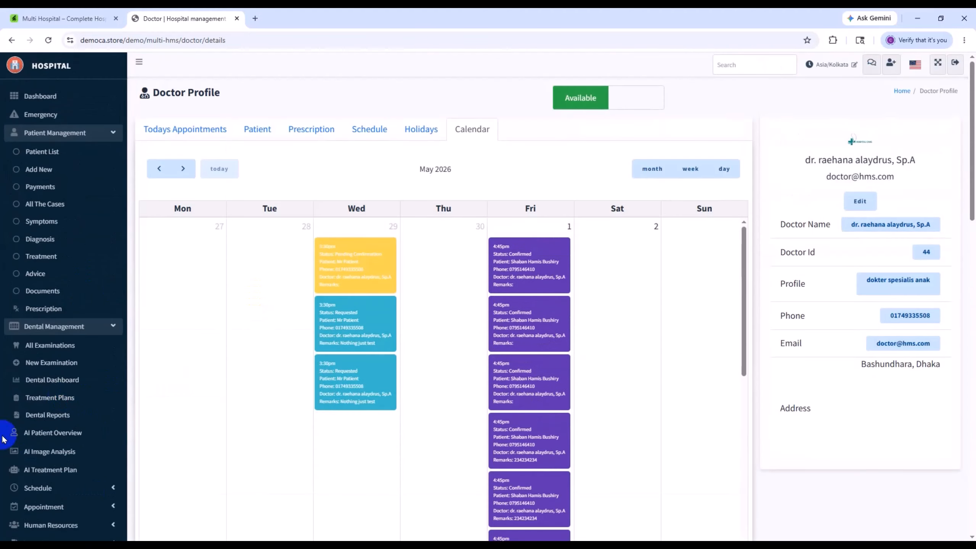
- Log out of the Doctor account and open the frontend live demo from the CodeCanyon item page
{"action": "left_click", "coordinate": [954, 60]}
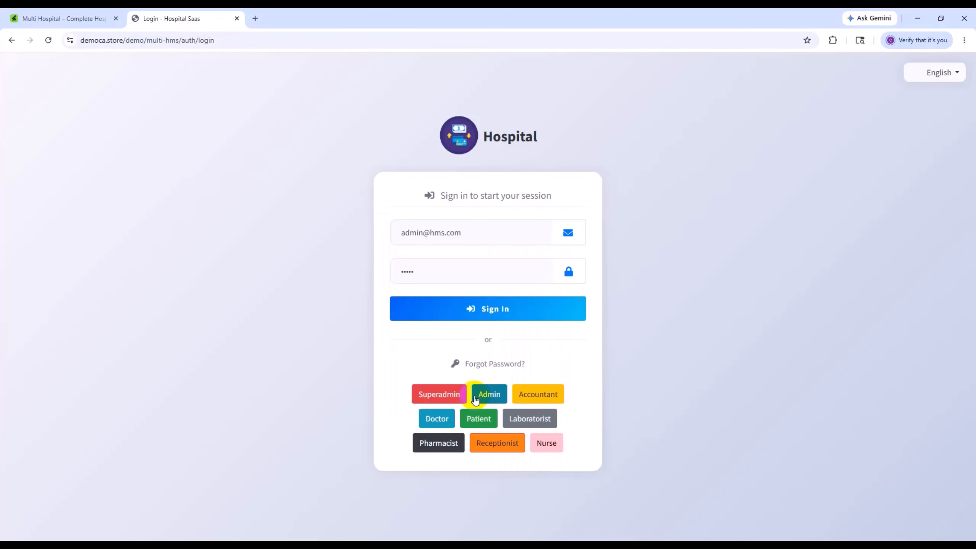
{"action": "left_click", "coordinate": [100, 19]}
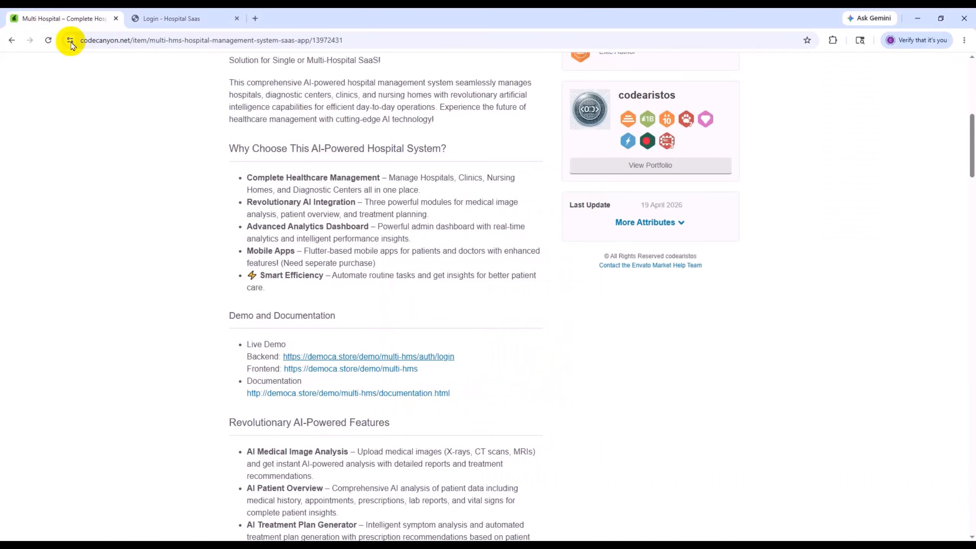
{"action": "left_click", "coordinate": [322, 368]}
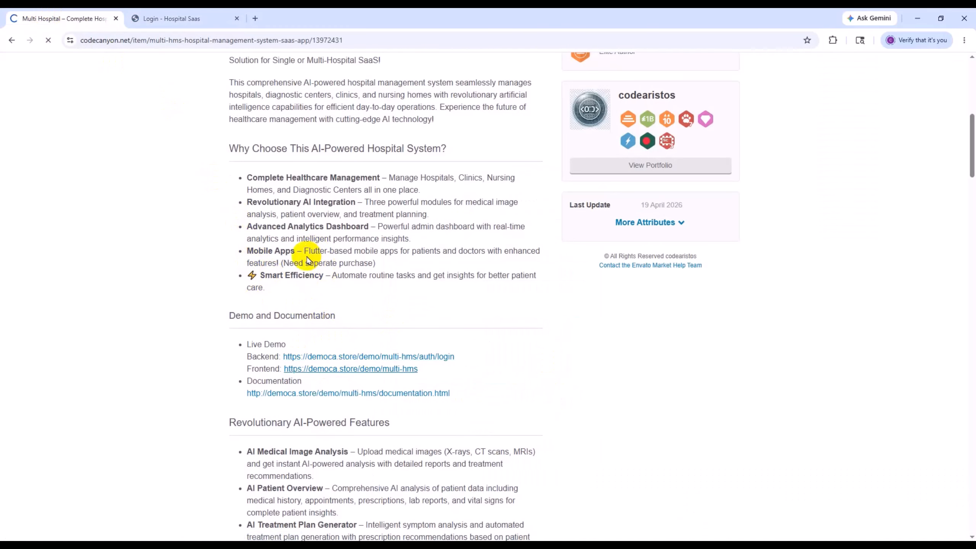
- Examine the demo website's features, license pricing, contact section and hospital subscription form, including its Remarks field
{"action": "scroll", "coordinate": [320, 327], "scroll_direction": "down", "scroll_amount": 3}
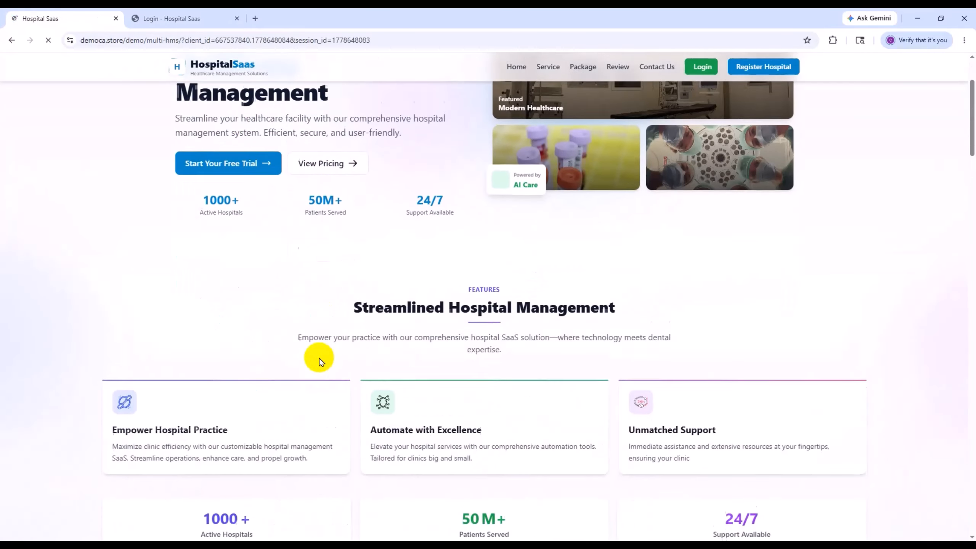
{"action": "scroll", "coordinate": [368, 166], "scroll_direction": "down", "scroll_amount": 15}
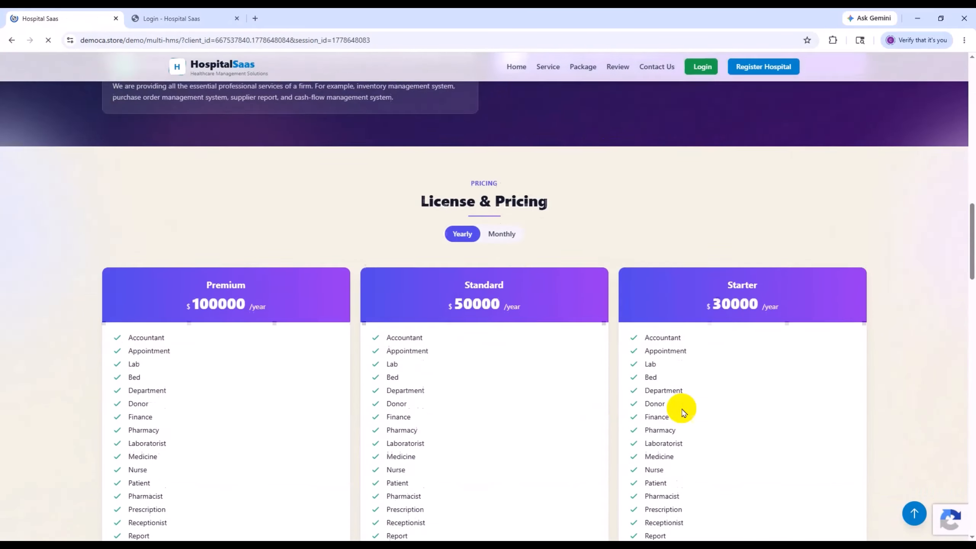
{"action": "scroll", "coordinate": [484, 406], "scroll_direction": "down", "scroll_amount": 20}
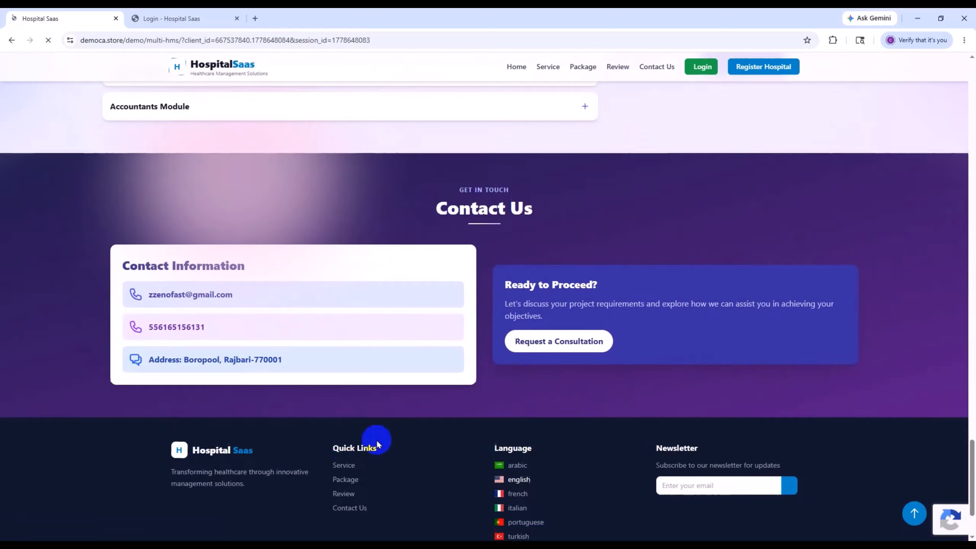
{"action": "scroll", "coordinate": [293, 446], "scroll_direction": "up", "scroll_amount": 20}
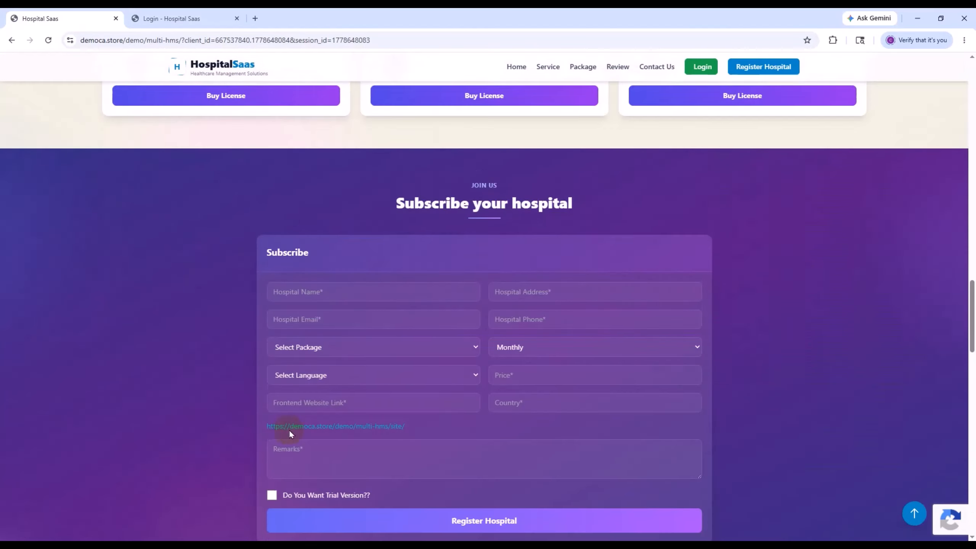
{"action": "scroll", "coordinate": [453, 431], "scroll_direction": "down", "scroll_amount": 6}
{"action": "scroll", "coordinate": [348, 289], "scroll_direction": "up", "scroll_amount": 3}
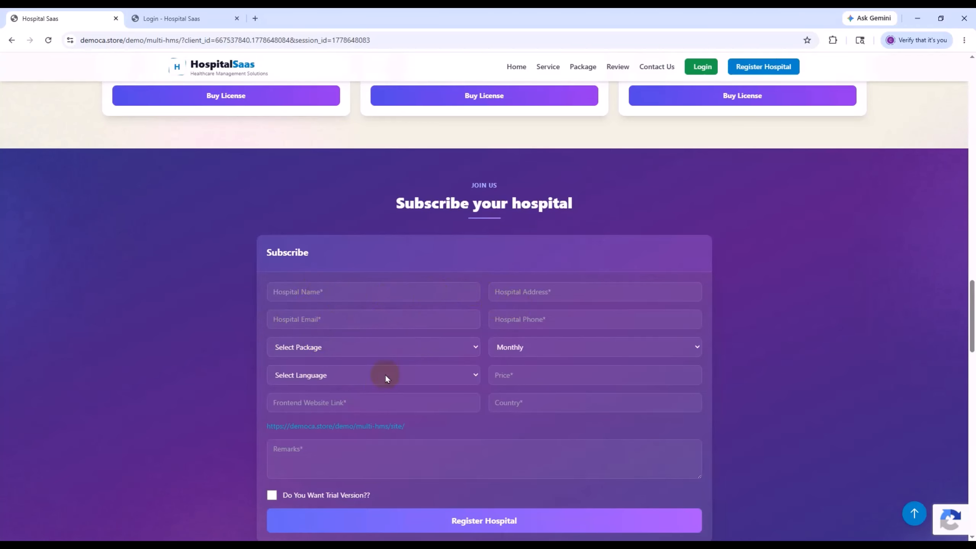
{"action": "left_click", "coordinate": [333, 453]}
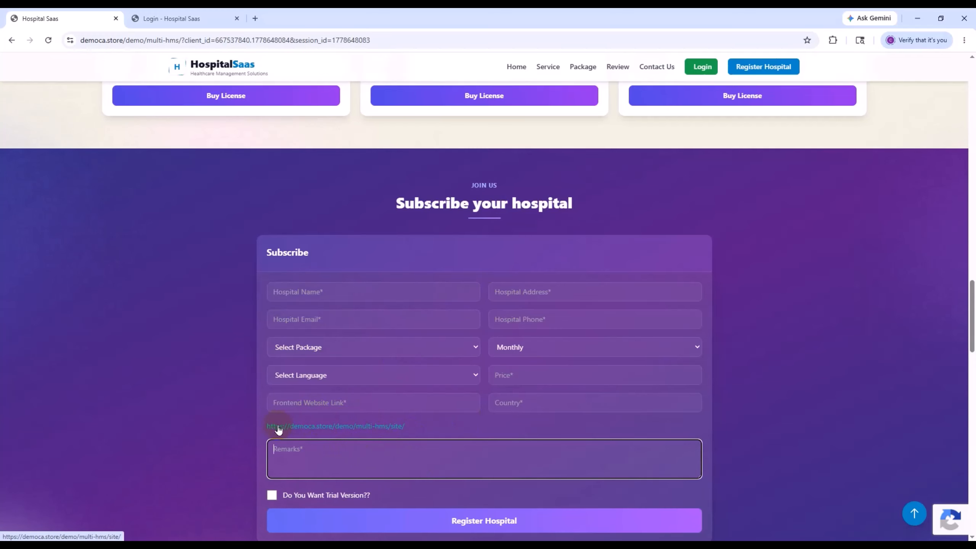
- Fill in the subscription form's frontend website link with hst and review the demo site's customer reviews and license packages
{"action": "left_click", "coordinate": [308, 406]}
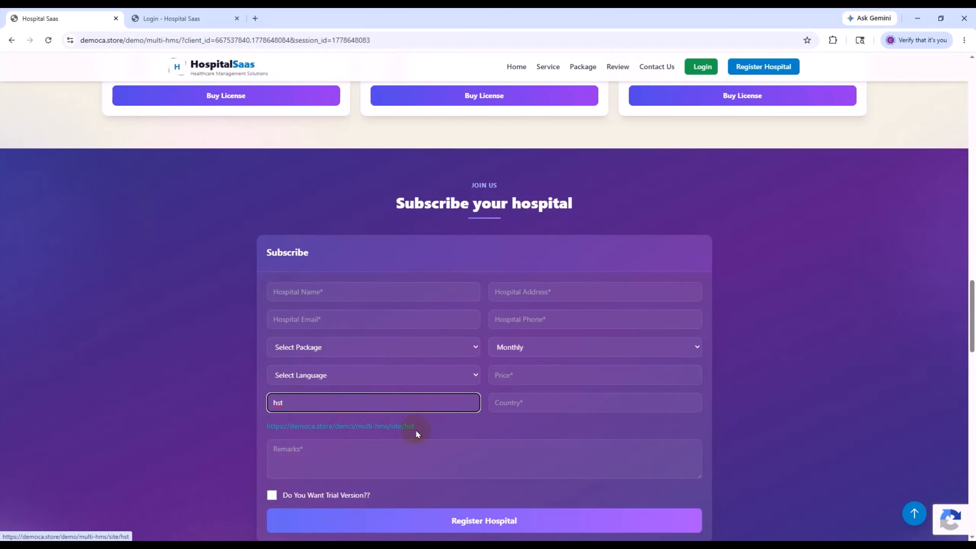
{"action": "scroll", "coordinate": [323, 381], "scroll_direction": "down", "scroll_amount": 7}
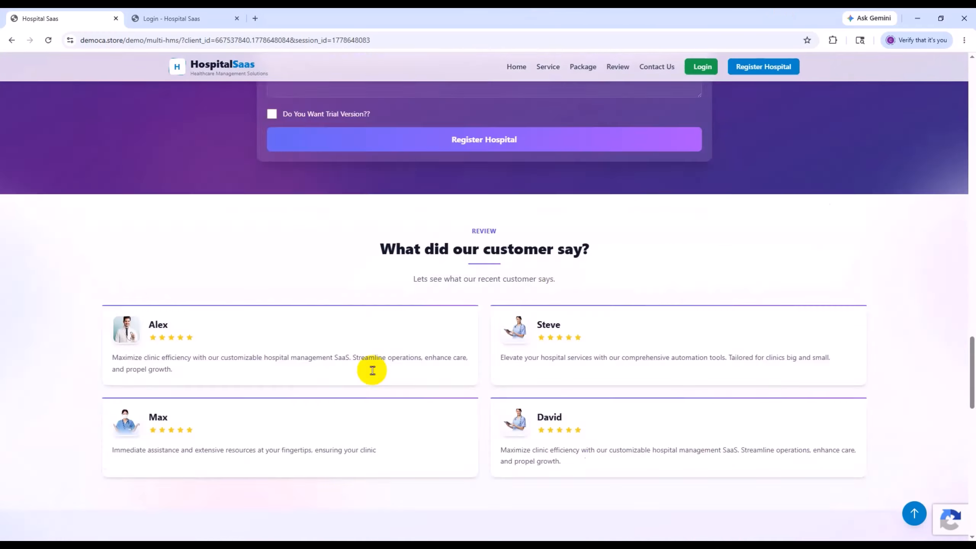
{"action": "scroll", "coordinate": [382, 374], "scroll_direction": "up", "scroll_amount": 11}
{"action": "scroll", "coordinate": [455, 341], "scroll_direction": "up", "scroll_amount": 3}
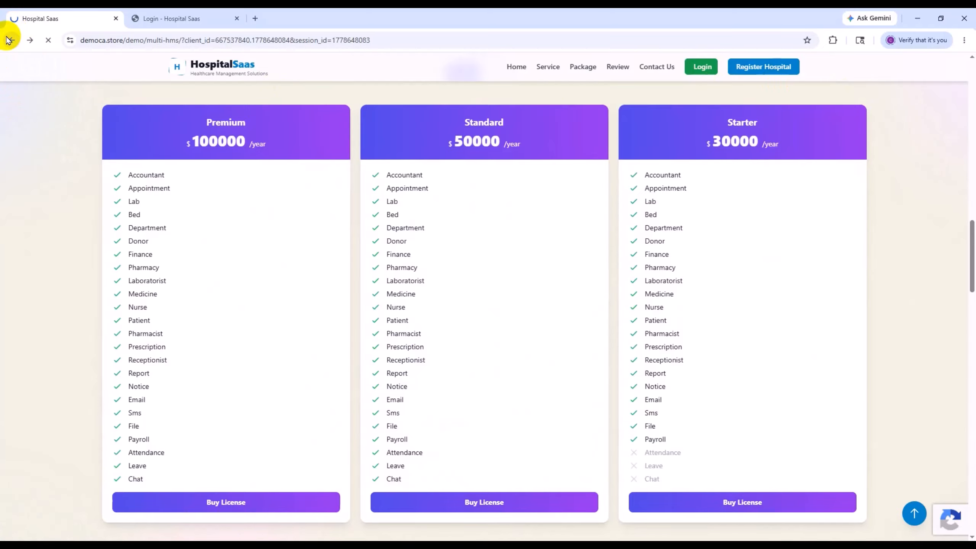
- Return to the CodeCanyon item page, add Multi Hospital with the Regular License to the cart and proceed to checkout
{"action": "scroll", "coordinate": [321, 269], "scroll_direction": "down", "scroll_amount": 12}
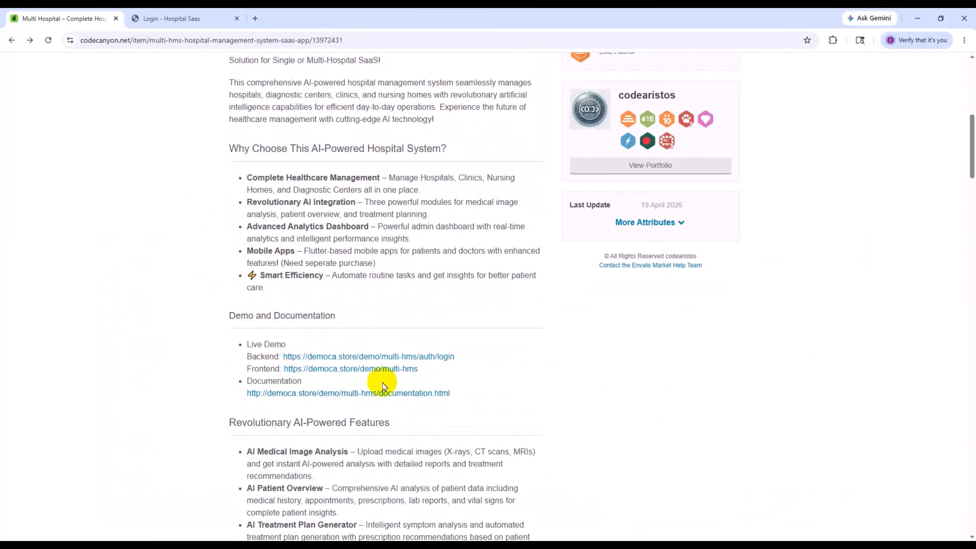
{"action": "scroll", "coordinate": [522, 386], "scroll_direction": "up", "scroll_amount": 12}
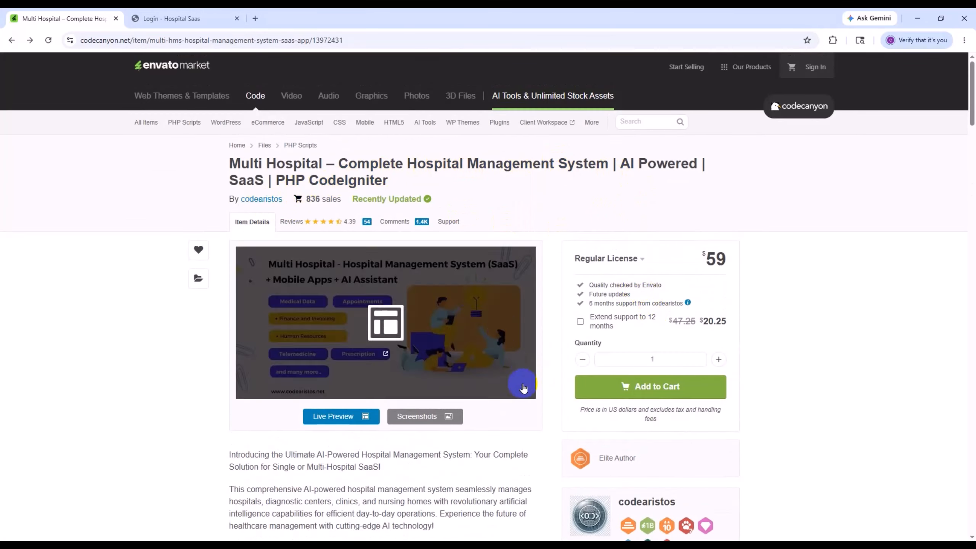
{"action": "scroll", "coordinate": [657, 375], "scroll_direction": "down", "scroll_amount": 15}
{"action": "scroll", "coordinate": [497, 466], "scroll_direction": "up", "scroll_amount": 20}
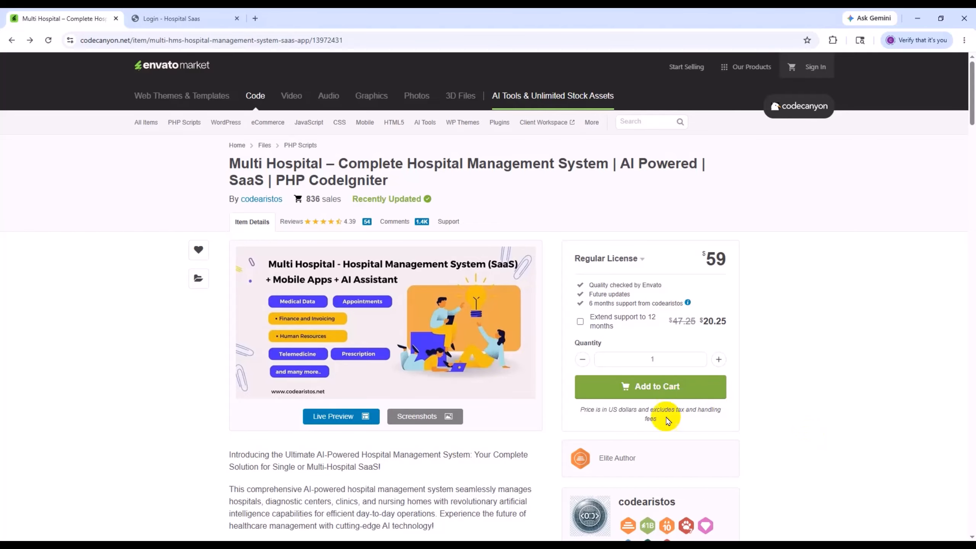
{"action": "left_click", "coordinate": [631, 400]}
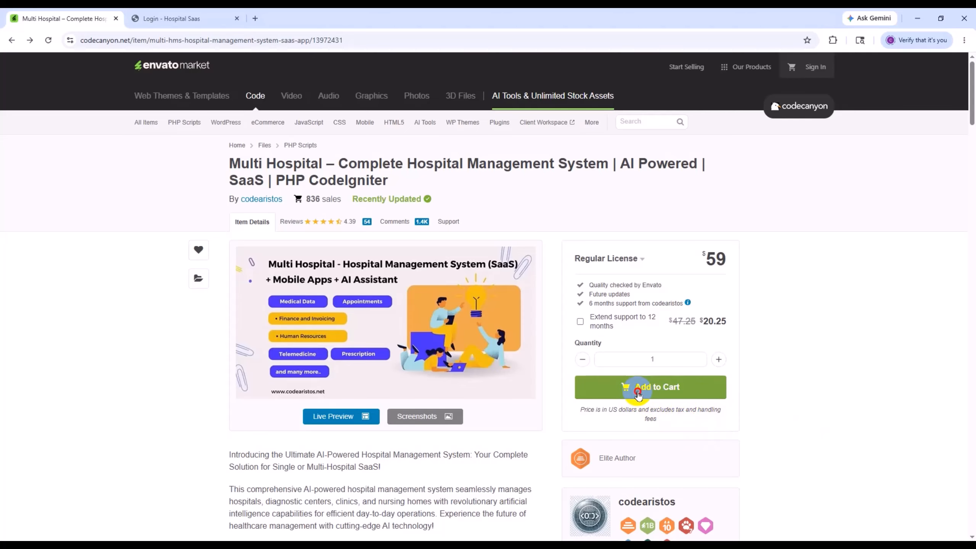
{"action": "left_click", "coordinate": [726, 400]}
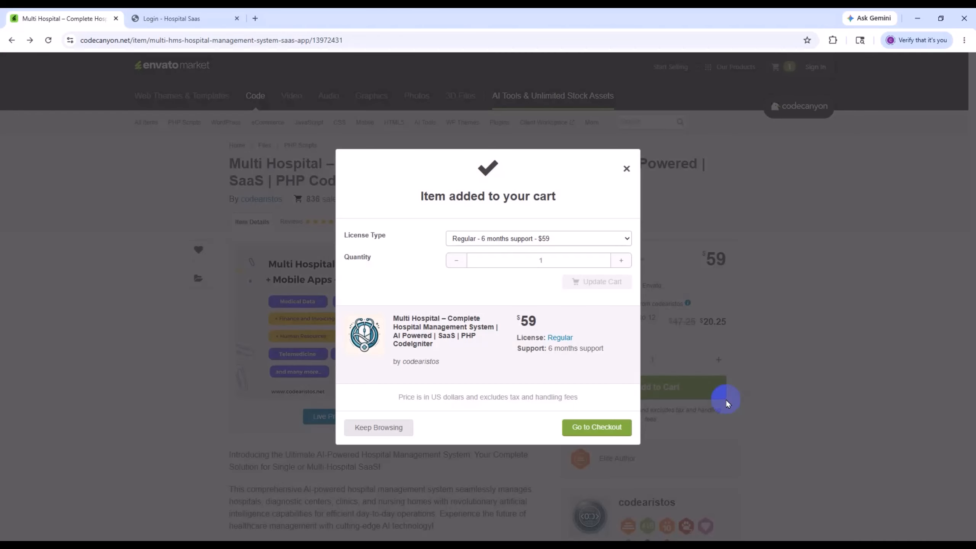
{"action": "left_click", "coordinate": [587, 434]}
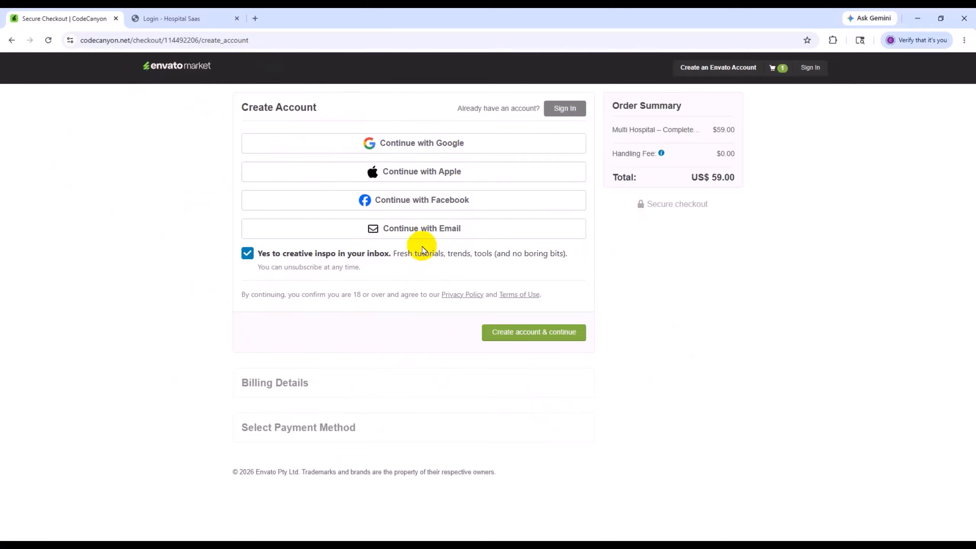
- Switch from account creation to signing in at checkout, and sign in with the account username and password
{"action": "left_click", "coordinate": [411, 235]}
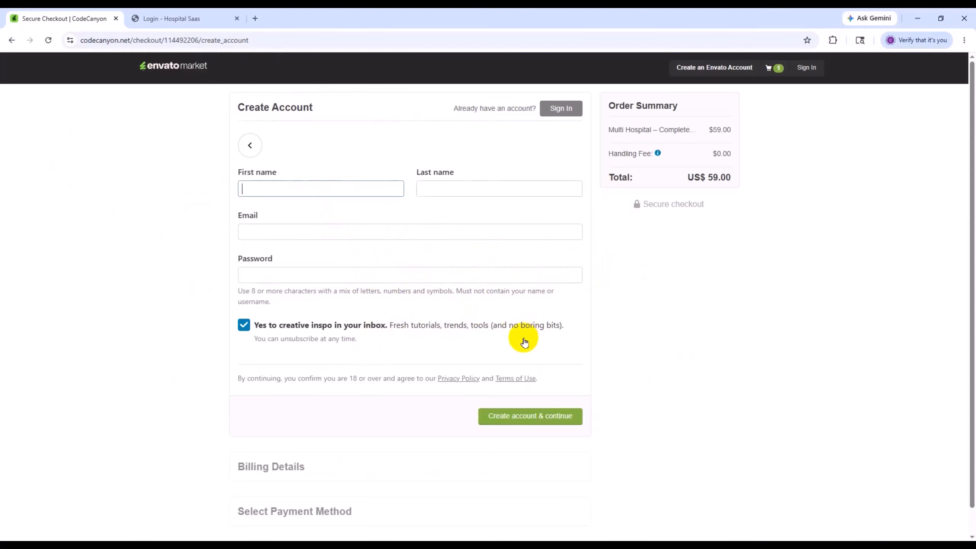
{"action": "left_click", "coordinate": [563, 112]}
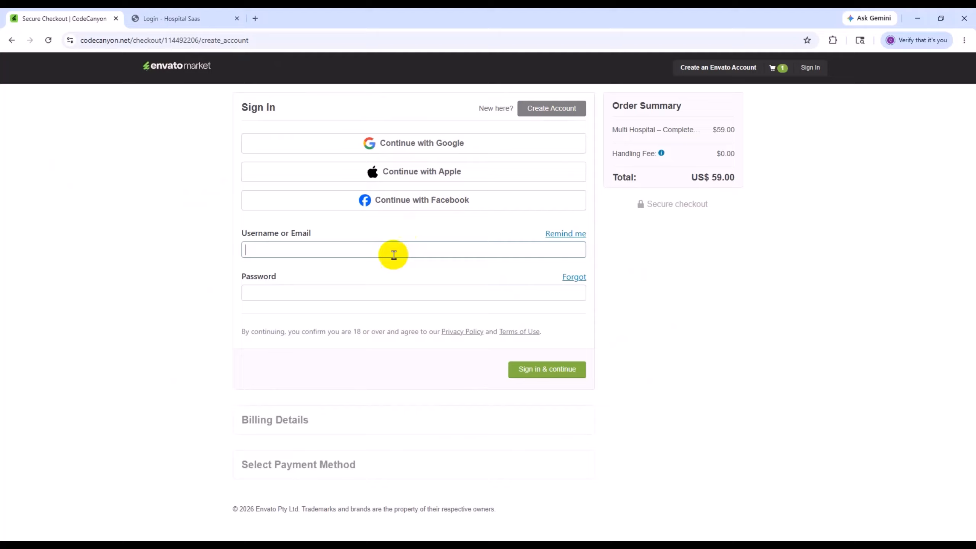
{"action": "left_click", "coordinate": [345, 250]}
{"action": "type", "text": "the"}
{"action": "key", "text": "BackSpace"}
{"action": "key", "text": "BackSpace"}
{"action": "key", "text": "BackSpace"}
{"action": "type", "text": "cod"}
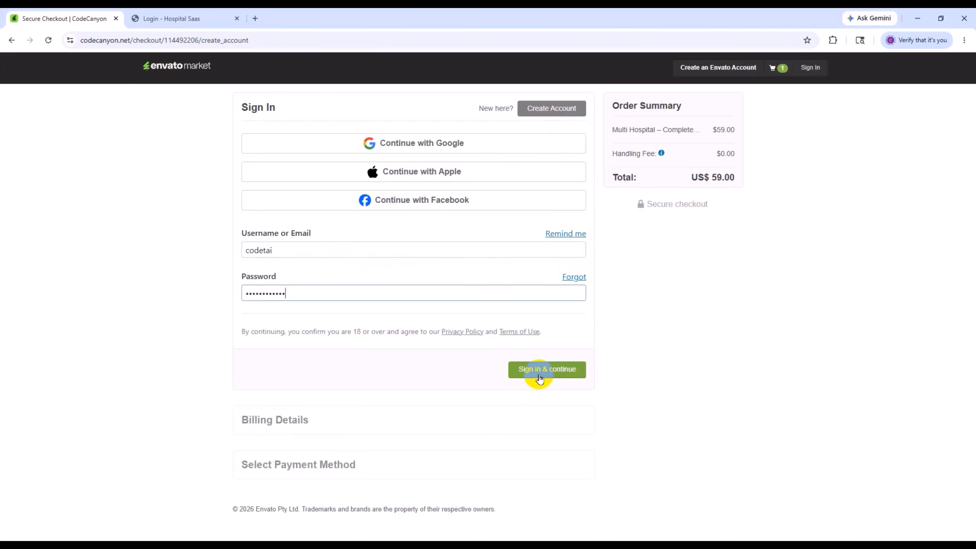
{"action": "left_click", "coordinate": [540, 378]}
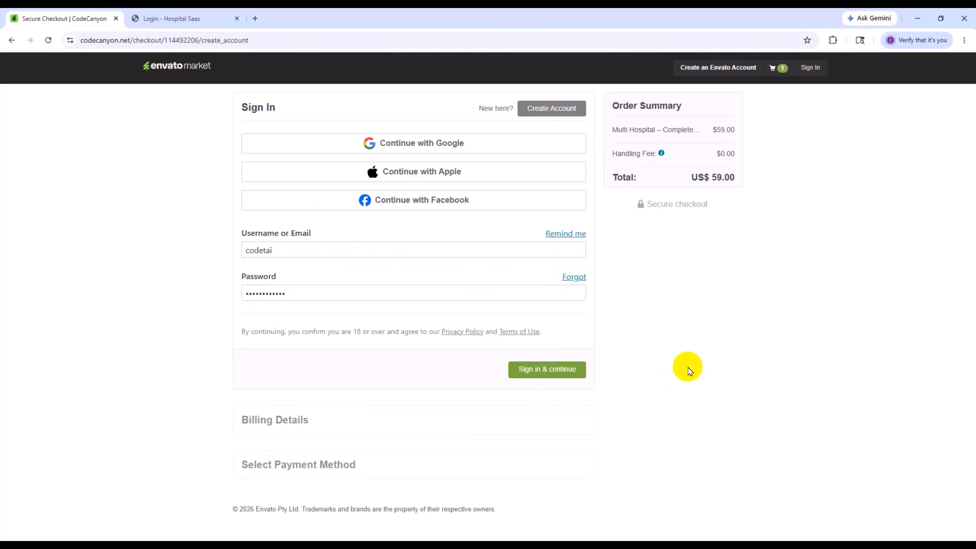
- Review the order, open the billing details for editing and save them to continue to payment
{"action": "scroll", "coordinate": [653, 490], "scroll_direction": "down", "scroll_amount": 3}
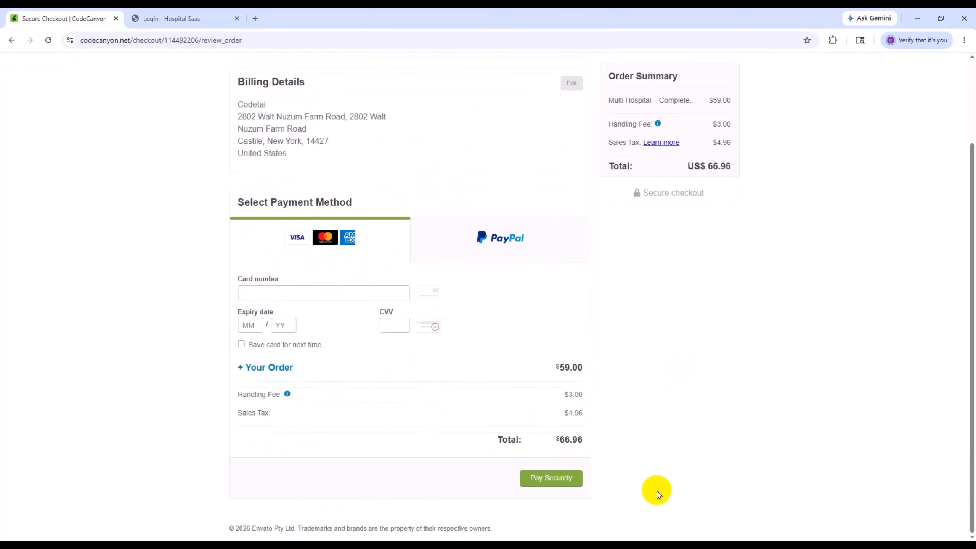
{"action": "scroll", "coordinate": [697, 487], "scroll_direction": "up", "scroll_amount": 3}
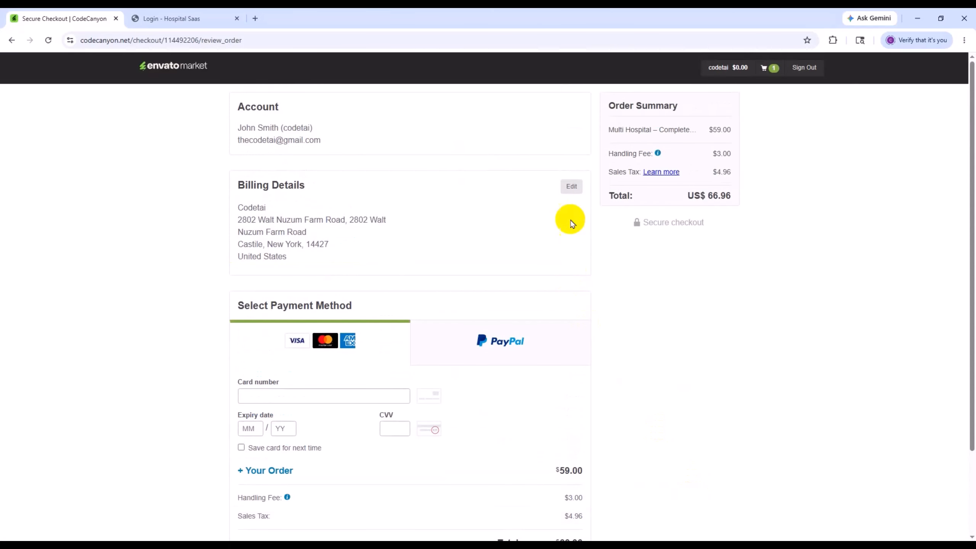
{"action": "left_click", "coordinate": [572, 187]}
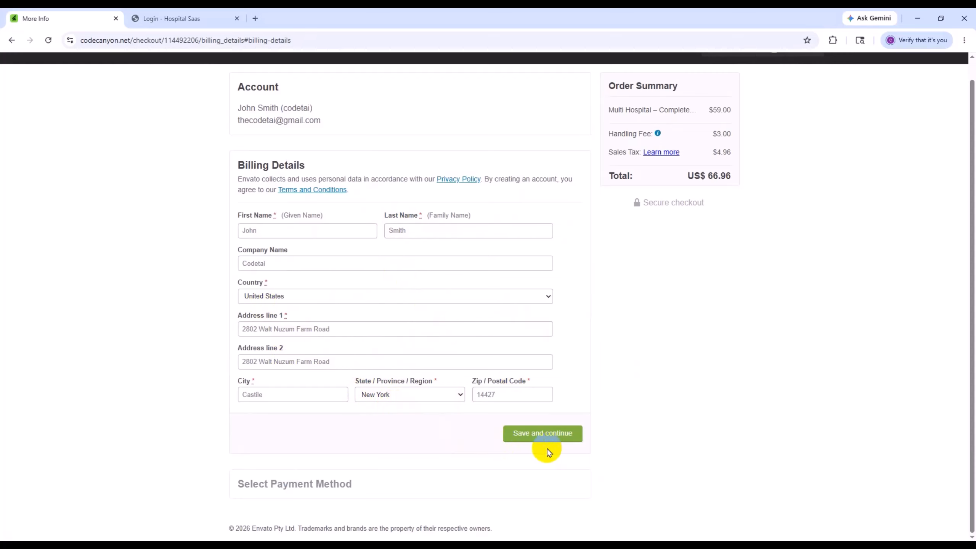
{"action": "left_click", "coordinate": [537, 442]}
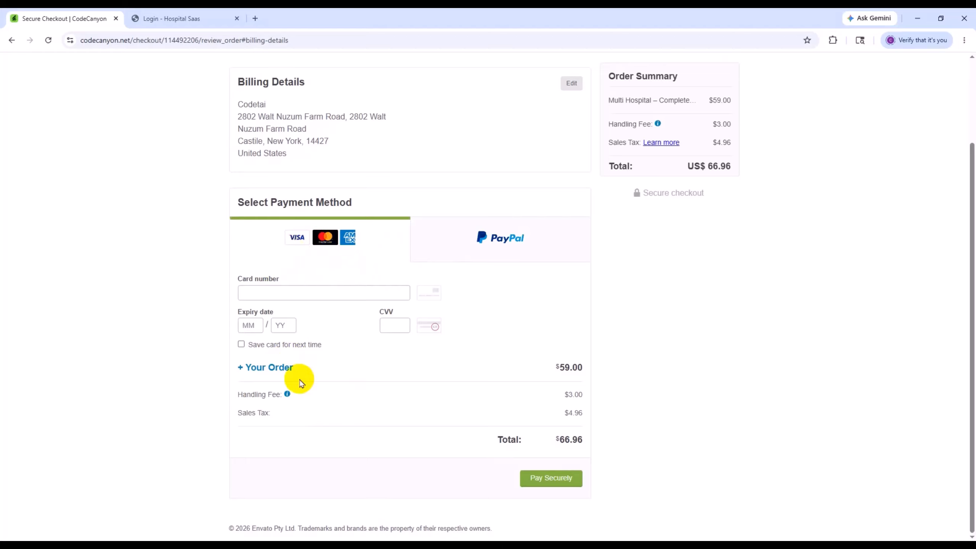
- Check the PayPal option, return to card payment, and pay with the card number, expiry date and CVV
{"action": "left_click", "coordinate": [504, 257]}
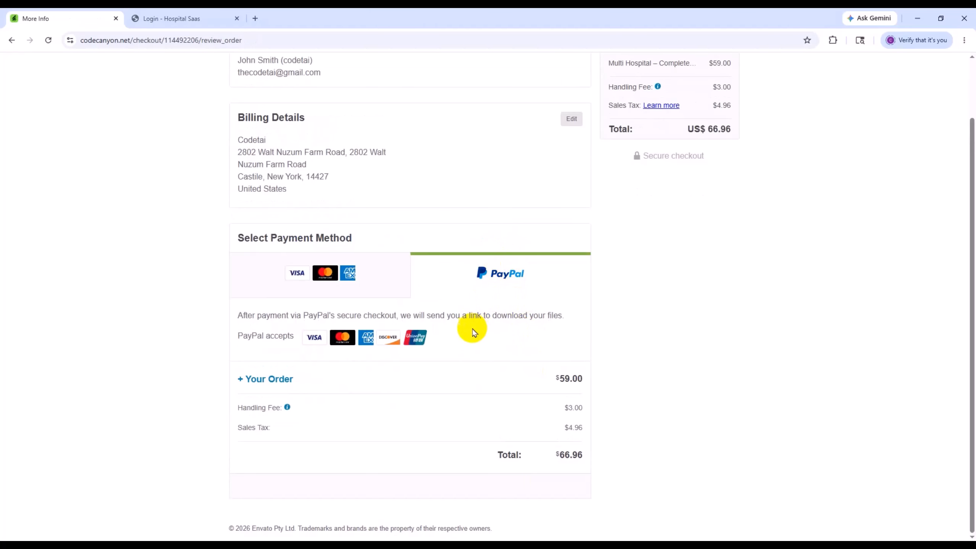
{"action": "scroll", "coordinate": [505, 392], "scroll_direction": "down", "scroll_amount": 1}
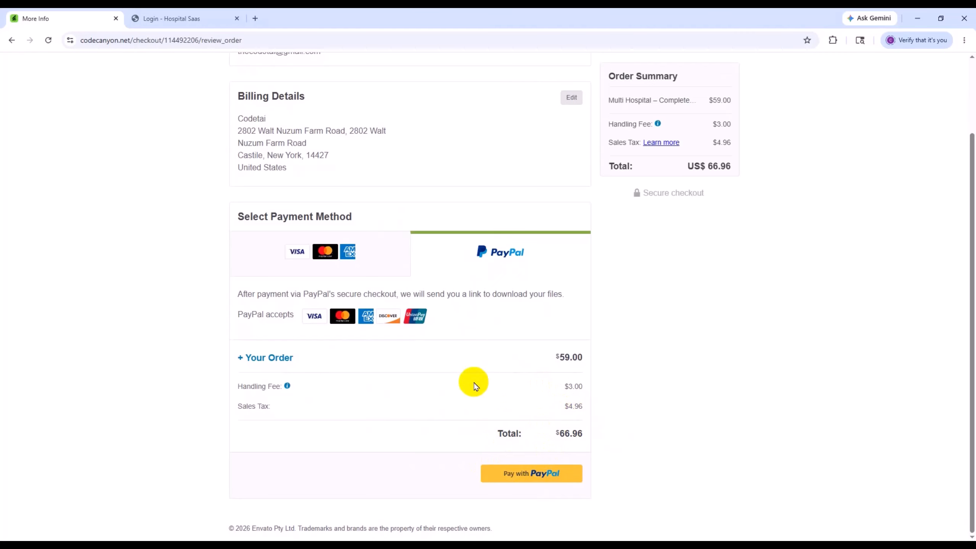
{"action": "left_click", "coordinate": [333, 250]}
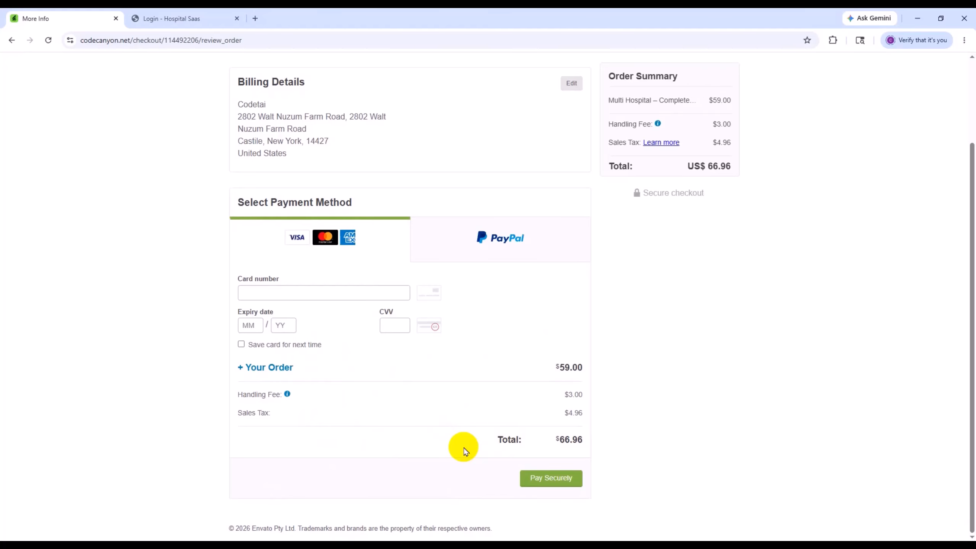
{"action": "left_click", "coordinate": [289, 294]}
{"action": "key", "text": "ctrl+v"}
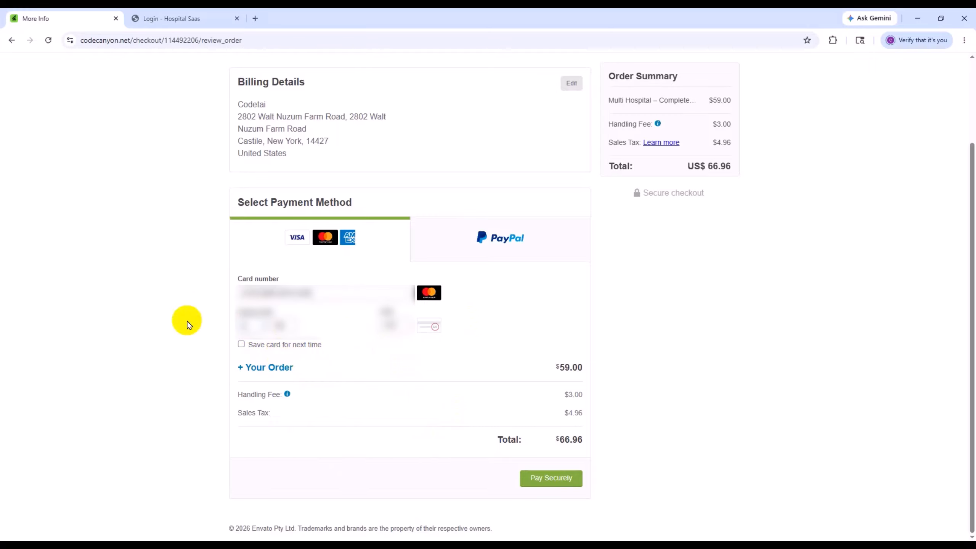
{"action": "left_click", "coordinate": [540, 477]}
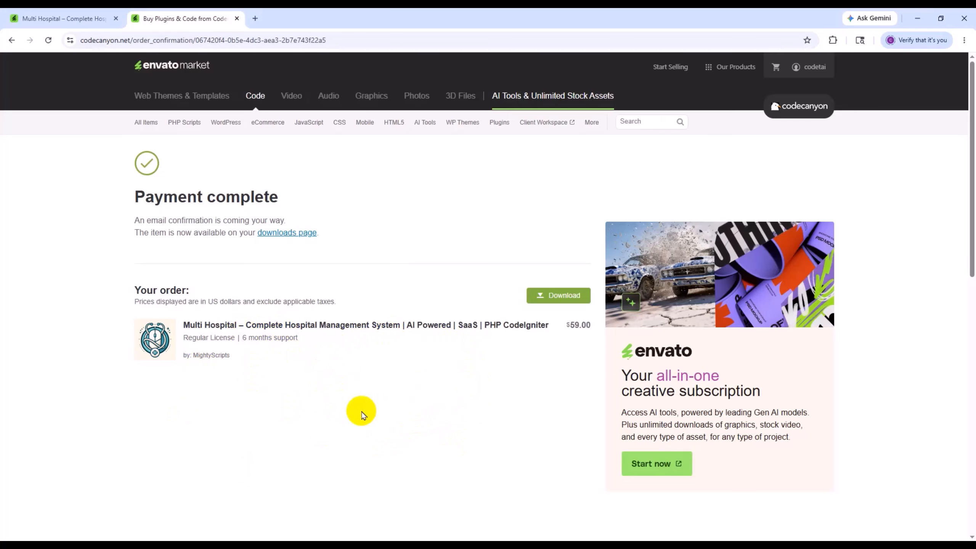
- Open the account's purchased downloads and start the download for the Multi Hospital item
{"action": "mouse_move", "coordinate": [813, 66]}
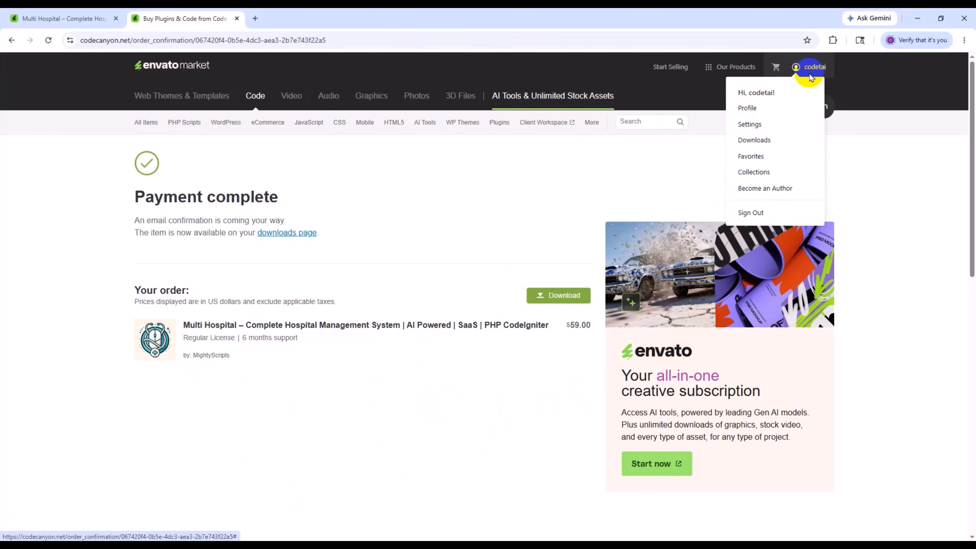
{"action": "left_click", "coordinate": [752, 145]}
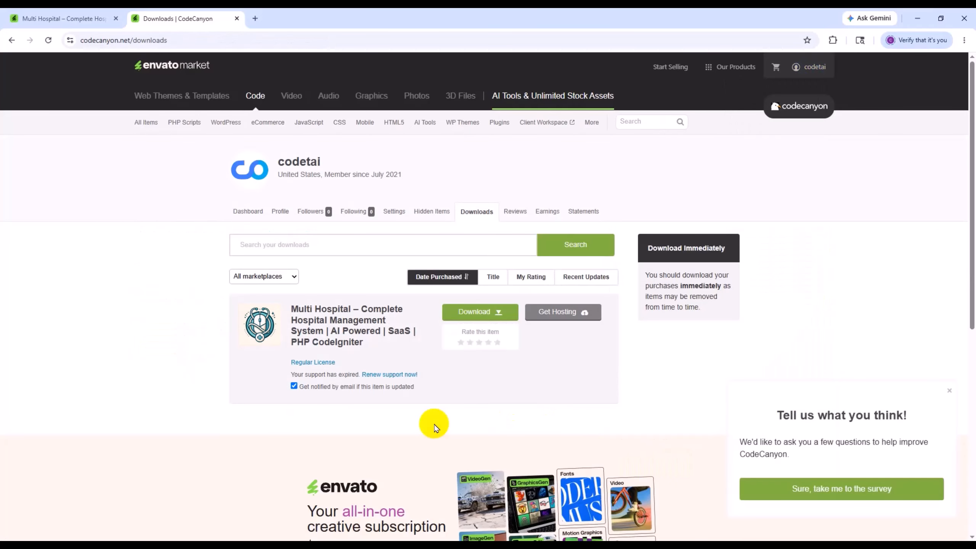
{"action": "left_click", "coordinate": [480, 319]}
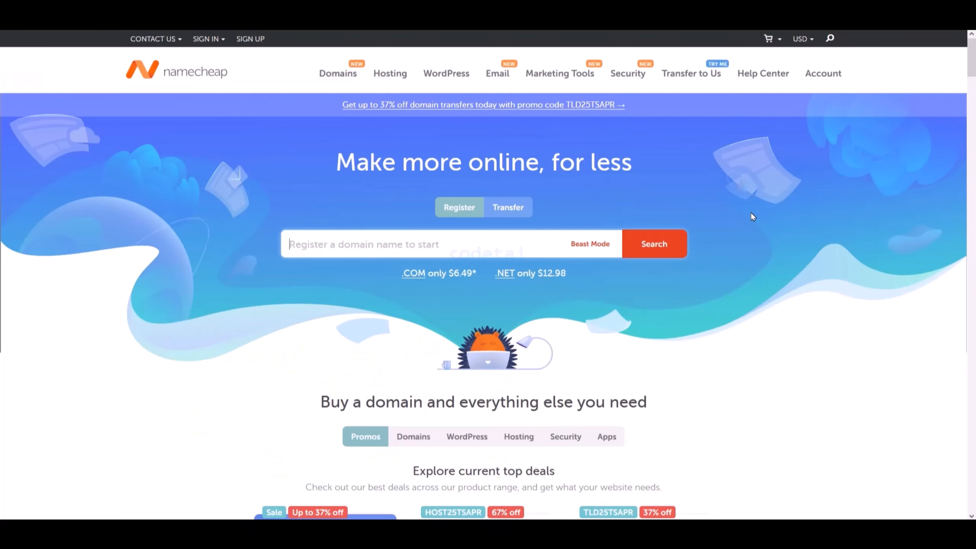
- Switch to the Namecheap homepage and expand its current top deals to review all domain, hosting and email offers
{"action": "scroll", "coordinate": [752, 215], "scroll_direction": "down", "scroll_amount": 1}
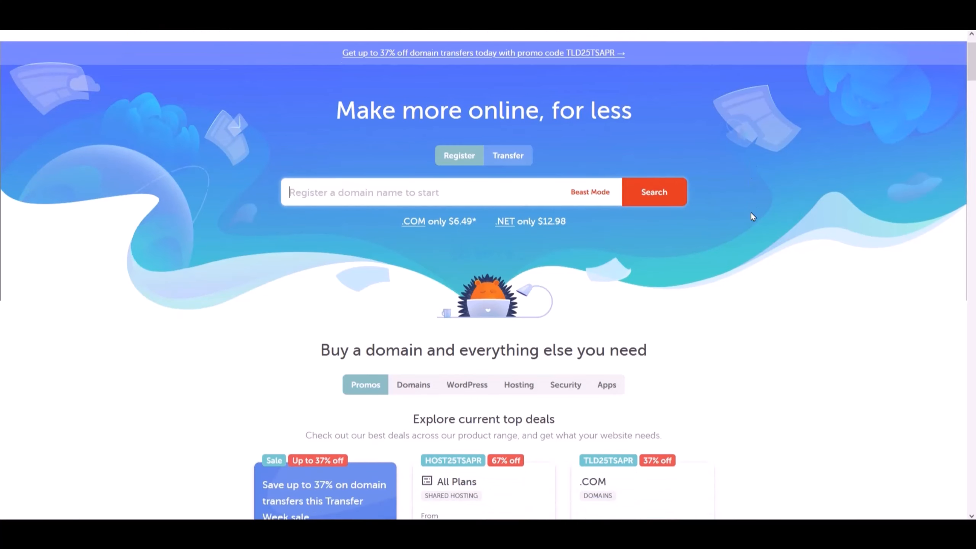
{"action": "scroll", "coordinate": [752, 215], "scroll_direction": "down", "scroll_amount": 3}
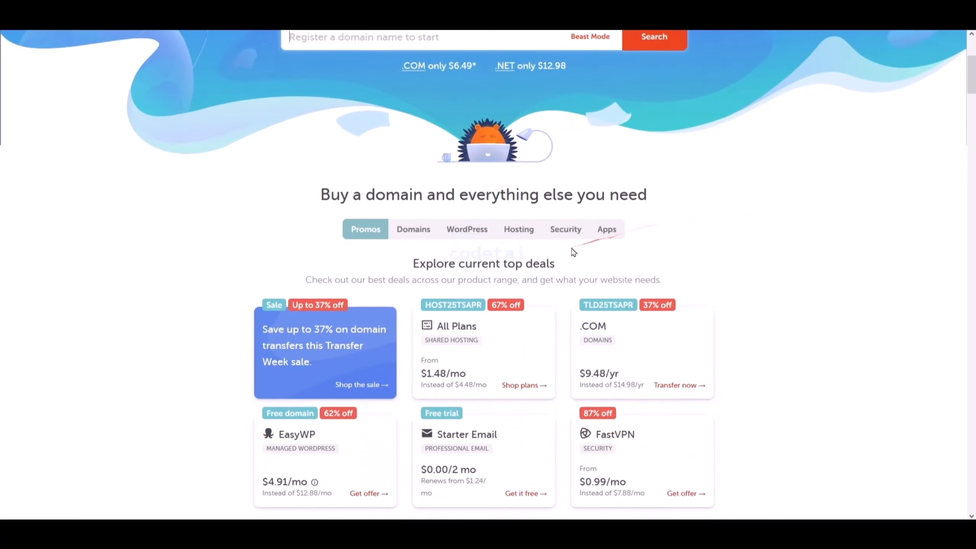
{"action": "scroll", "coordinate": [573, 252], "scroll_direction": "down", "scroll_amount": 6}
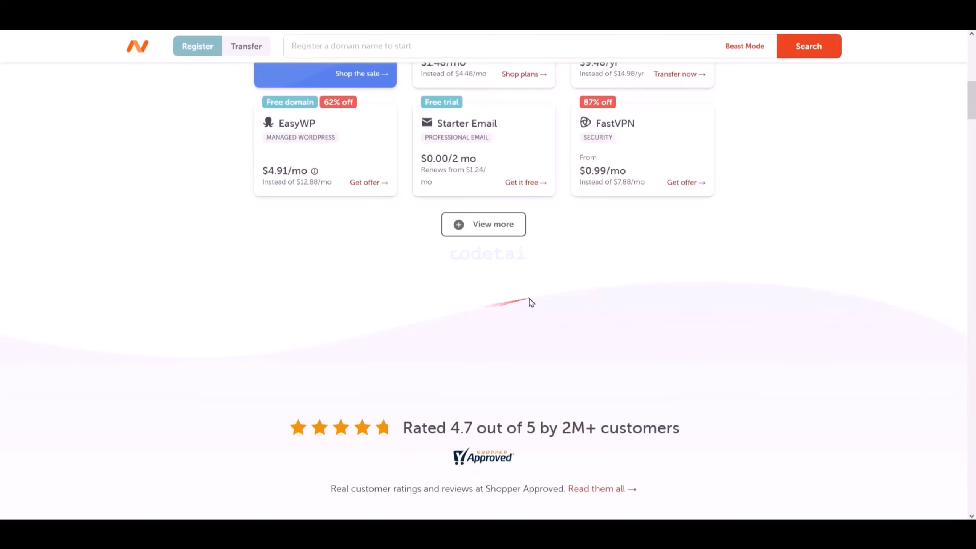
{"action": "left_click", "coordinate": [500, 225]}
{"action": "scroll", "coordinate": [510, 285], "scroll_direction": "down", "scroll_amount": 2}
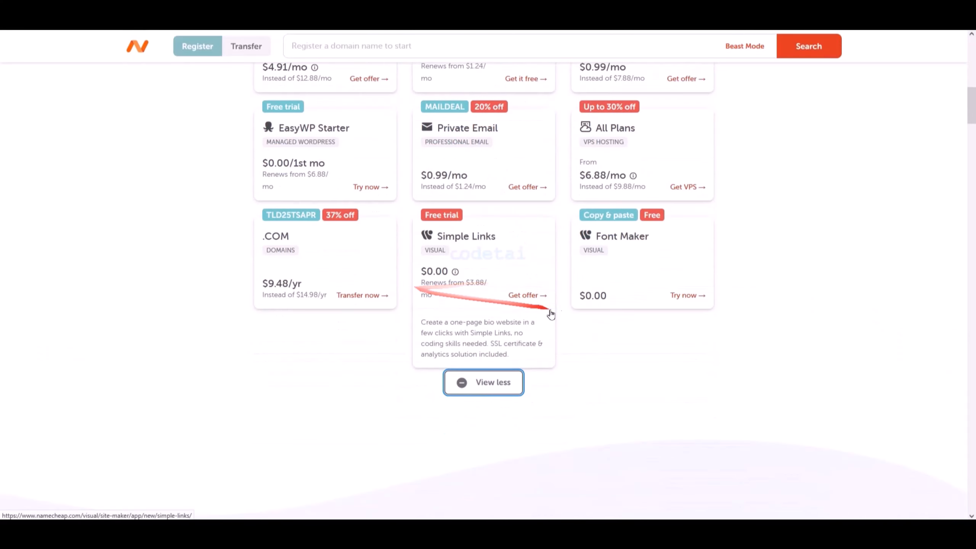
{"action": "scroll", "coordinate": [649, 333], "scroll_direction": "down", "scroll_amount": 2}
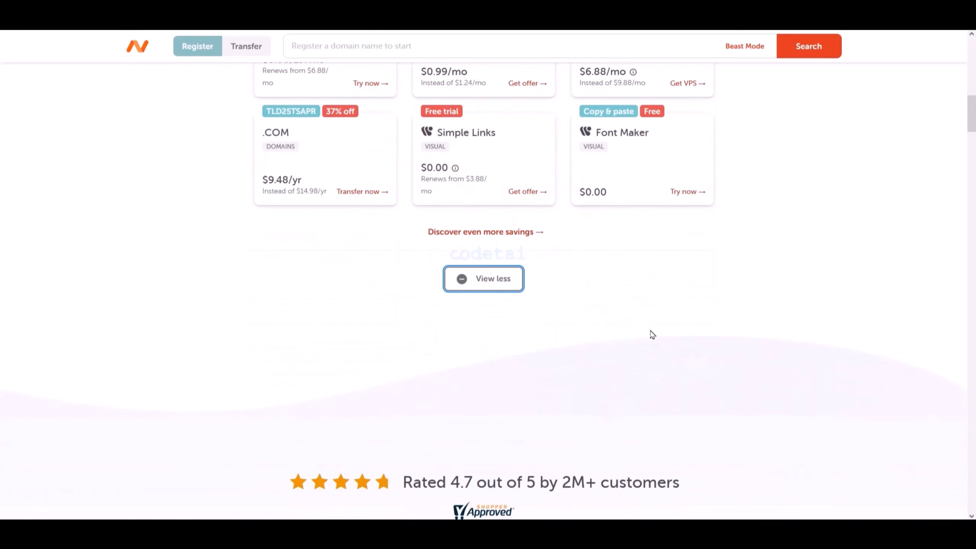
- Examine Namecheap's customer ratings, testimonials and sections on domains, hosting, security, apps, privacy and customer service
{"action": "scroll", "coordinate": [652, 335], "scroll_direction": "down", "scroll_amount": 1}
{"action": "scroll", "coordinate": [706, 332], "scroll_direction": "down", "scroll_amount": 3}
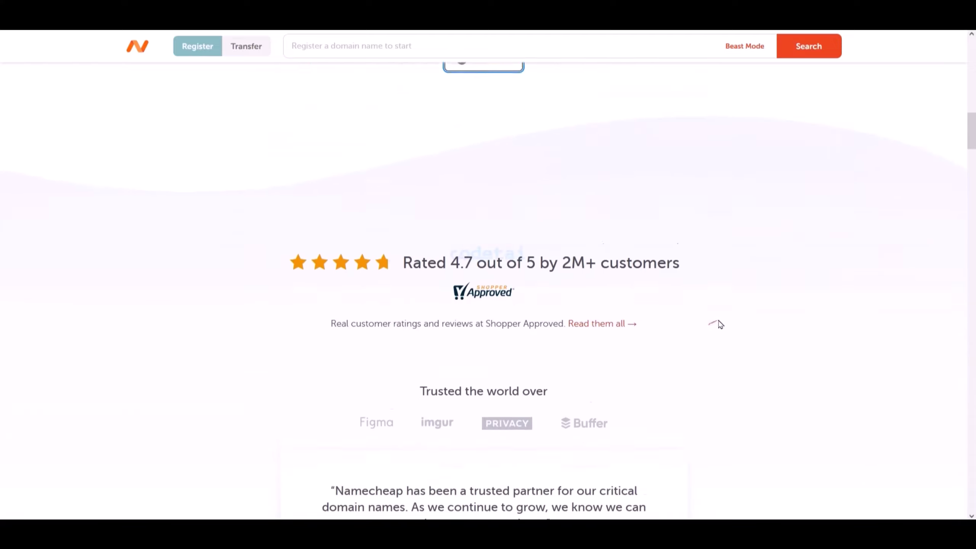
{"action": "scroll", "coordinate": [730, 323], "scroll_direction": "down", "scroll_amount": 7}
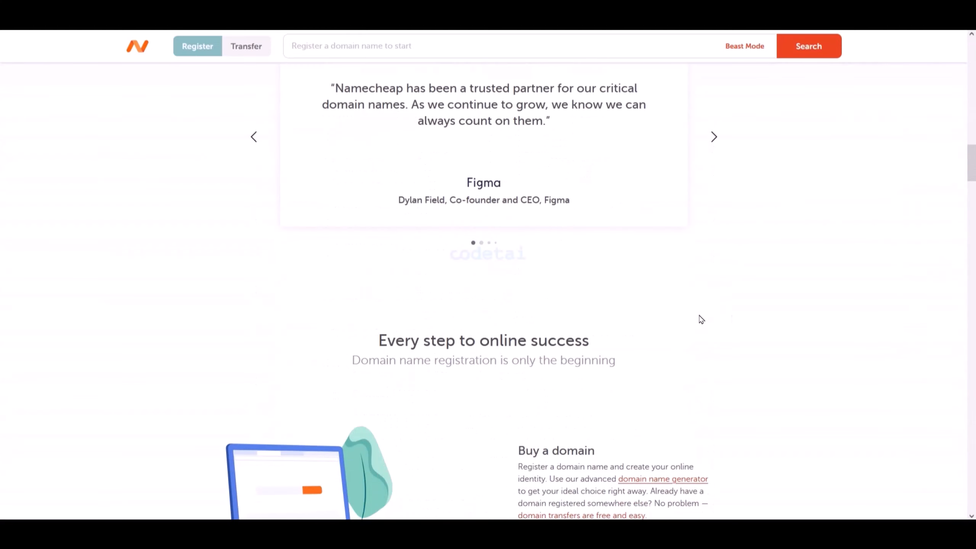
{"action": "scroll", "coordinate": [701, 319], "scroll_direction": "down", "scroll_amount": 7}
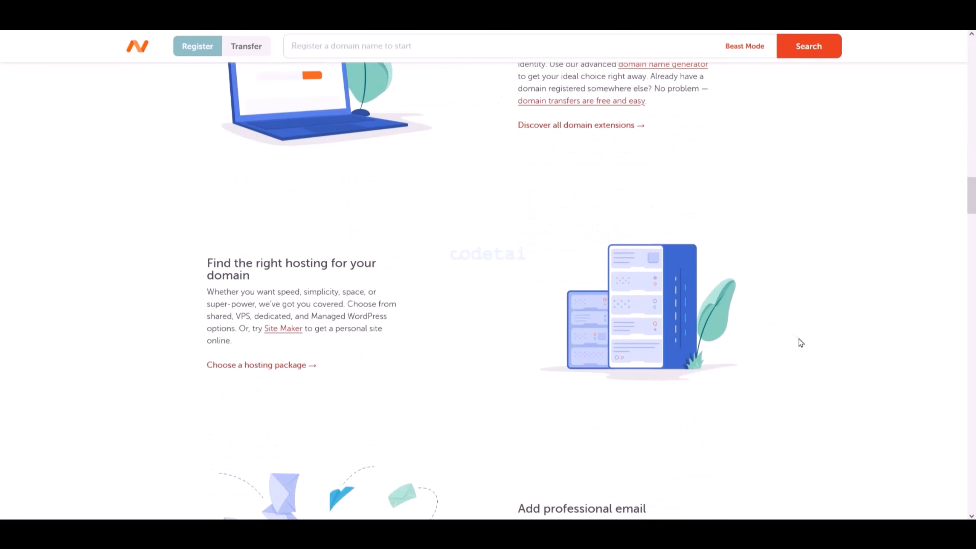
{"action": "scroll", "coordinate": [800, 342], "scroll_direction": "down", "scroll_amount": 11}
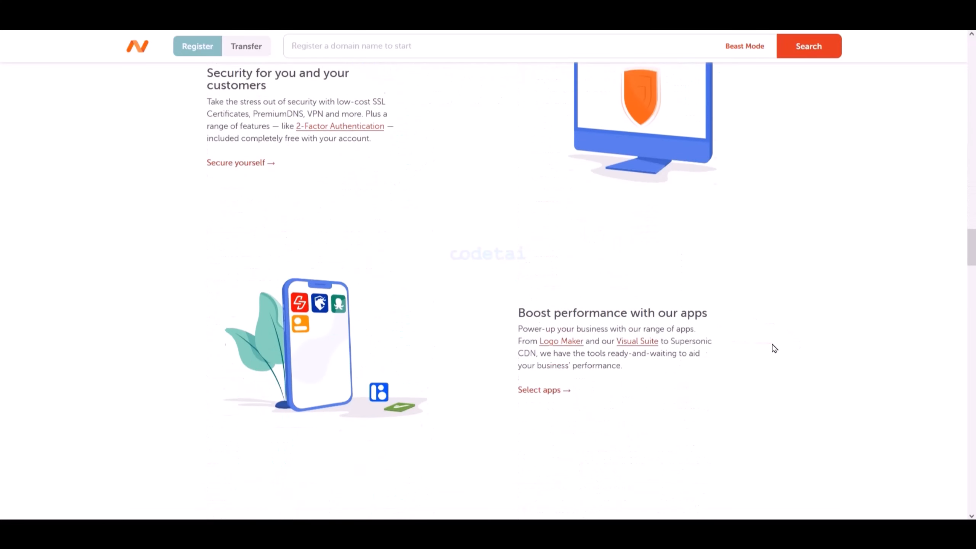
{"action": "scroll", "coordinate": [774, 348], "scroll_direction": "down", "scroll_amount": 10}
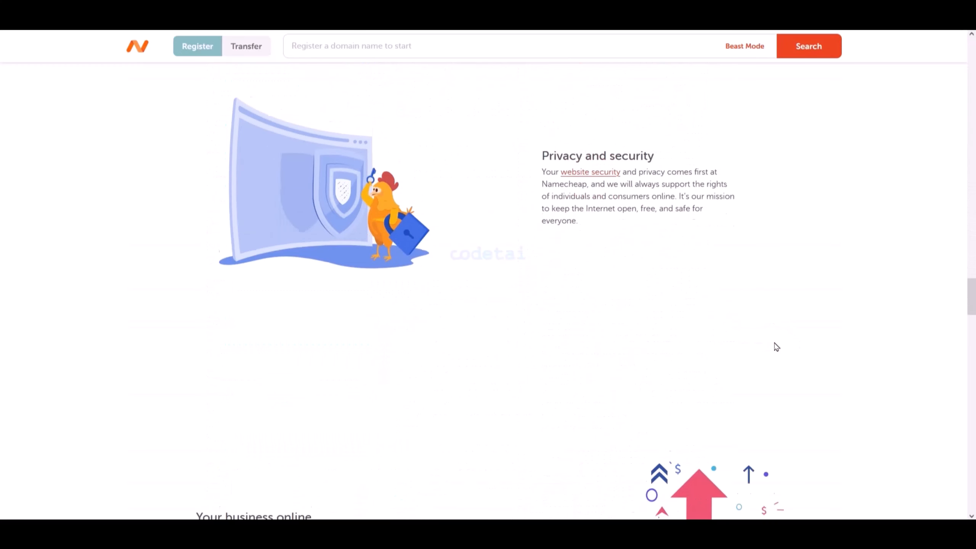
{"action": "scroll", "coordinate": [776, 347], "scroll_direction": "down", "scroll_amount": 11}
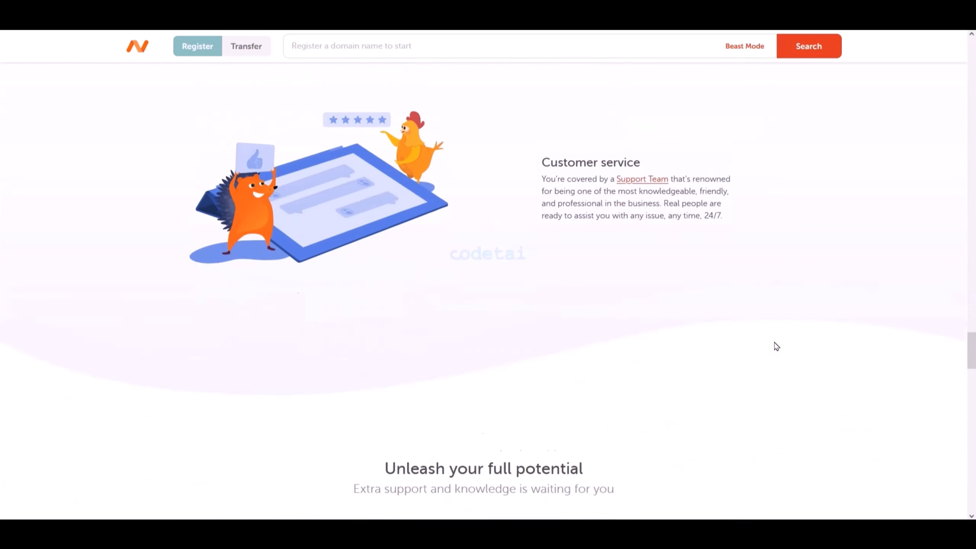
- Look through the remaining Namecheap homepage sections, including the newsletter, frequently asked questions and footer links, and return to its beginning
{"action": "scroll", "coordinate": [776, 347], "scroll_direction": "down", "scroll_amount": 11}
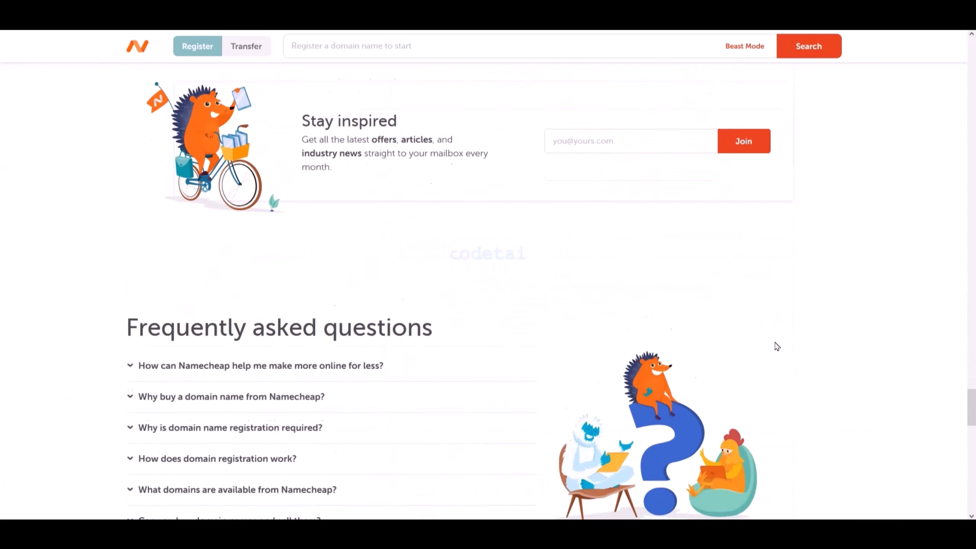
{"action": "scroll", "coordinate": [776, 347], "scroll_direction": "down", "scroll_amount": 12}
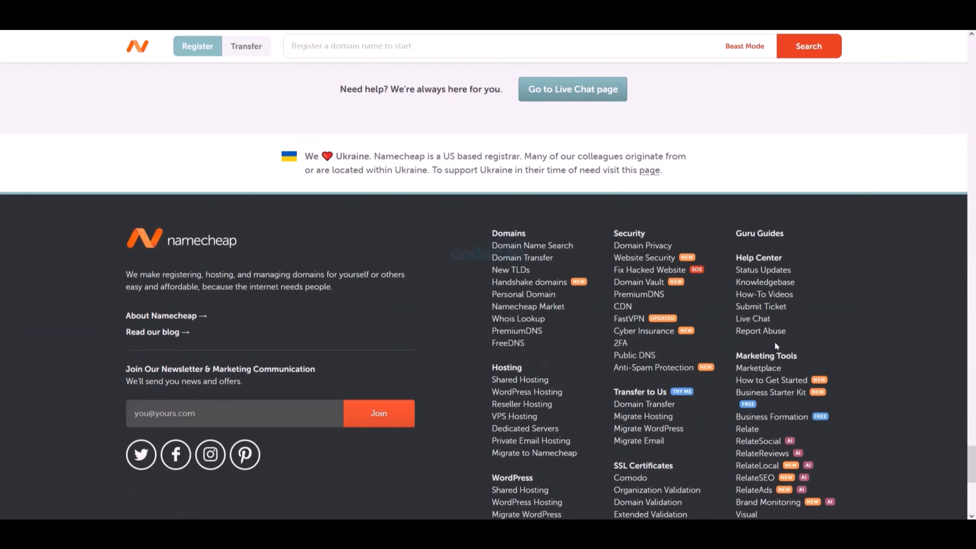
{"action": "scroll", "coordinate": [776, 347], "scroll_direction": "down", "scroll_amount": 6}
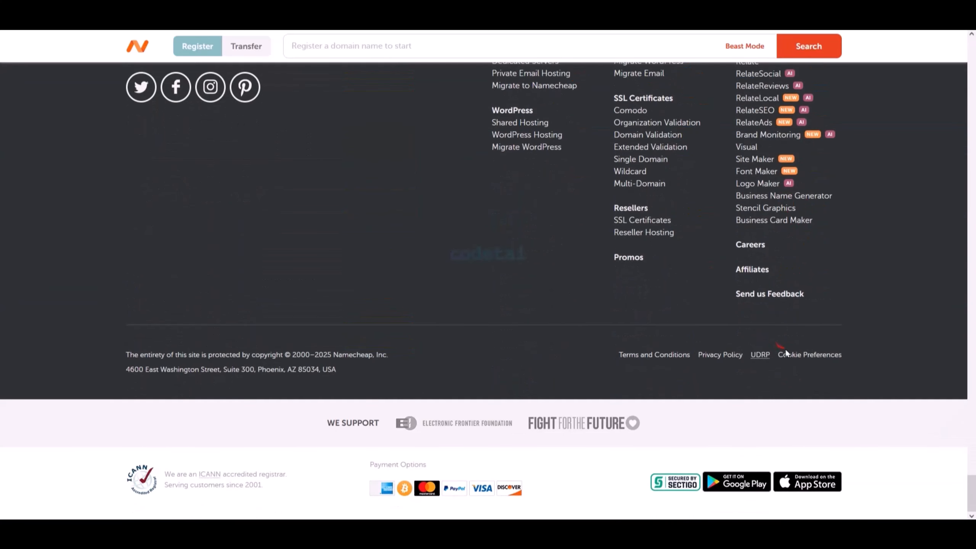
{"action": "scroll", "coordinate": [804, 351], "scroll_direction": "up", "scroll_amount": 4}
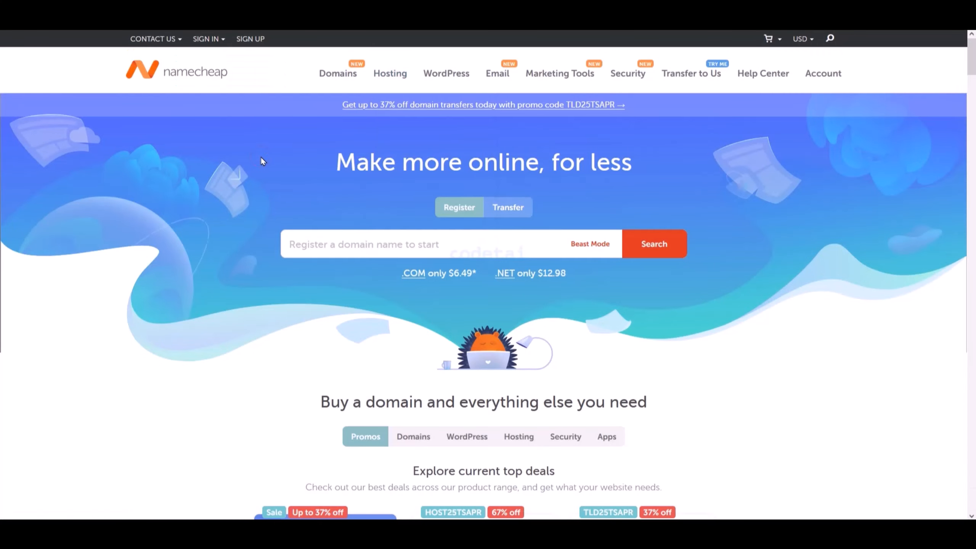
- Open the Shared Hosting plans with the United States datacenter and yearly billing selected
{"action": "mouse_move", "coordinate": [389, 74]}
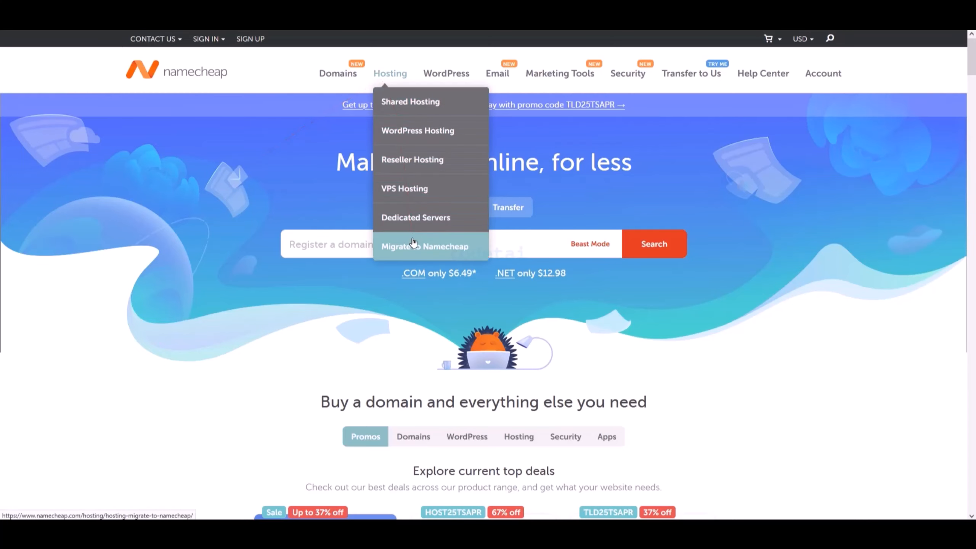
{"action": "left_click", "coordinate": [431, 109]}
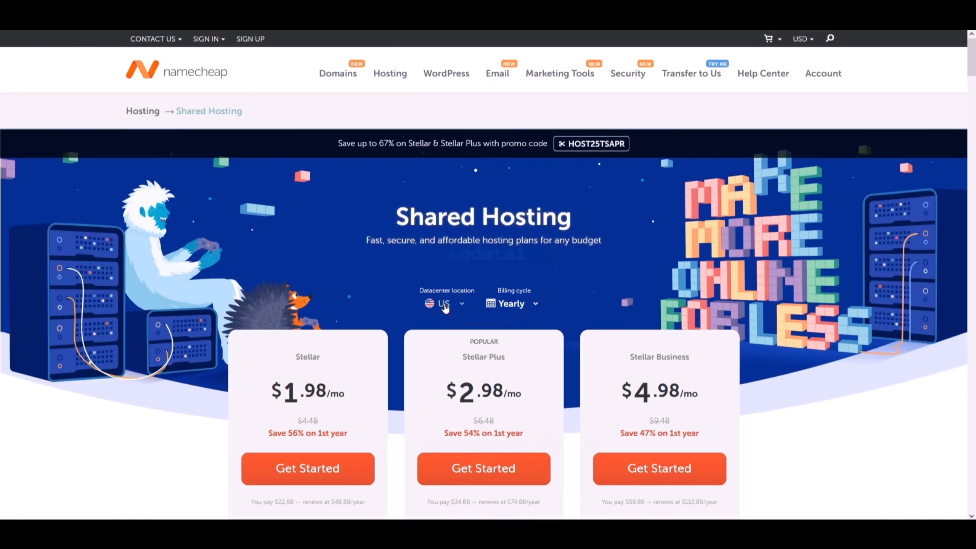
{"action": "left_click", "coordinate": [445, 307]}
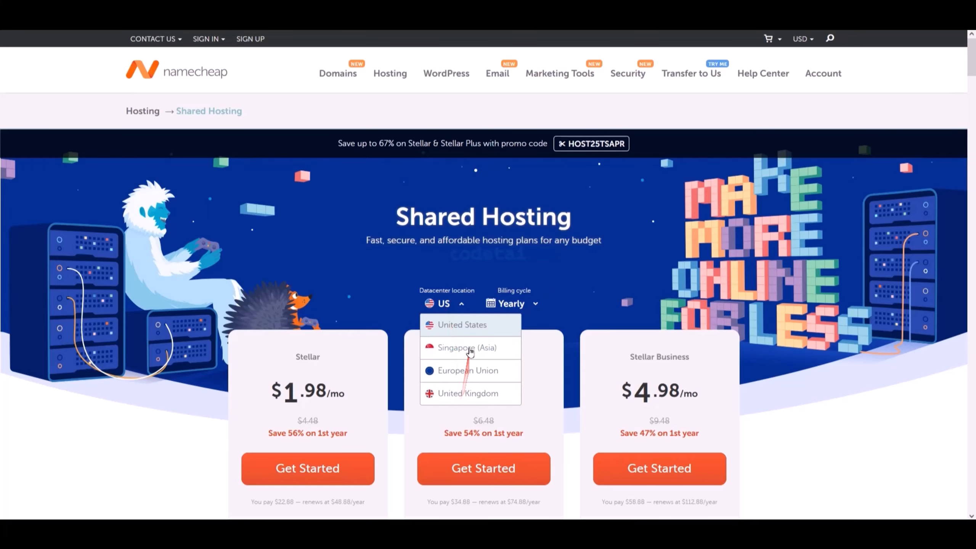
{"action": "left_click", "coordinate": [467, 326]}
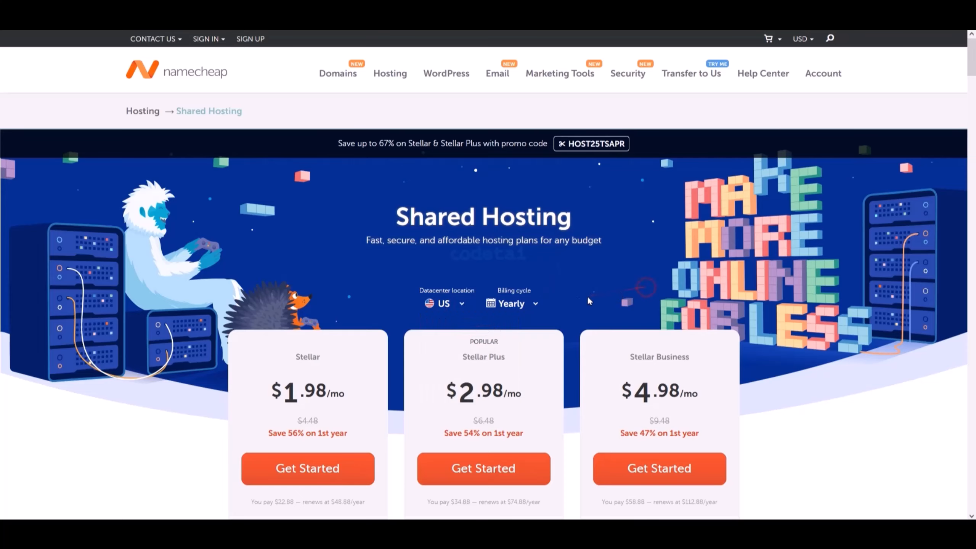
{"action": "left_click", "coordinate": [524, 308]}
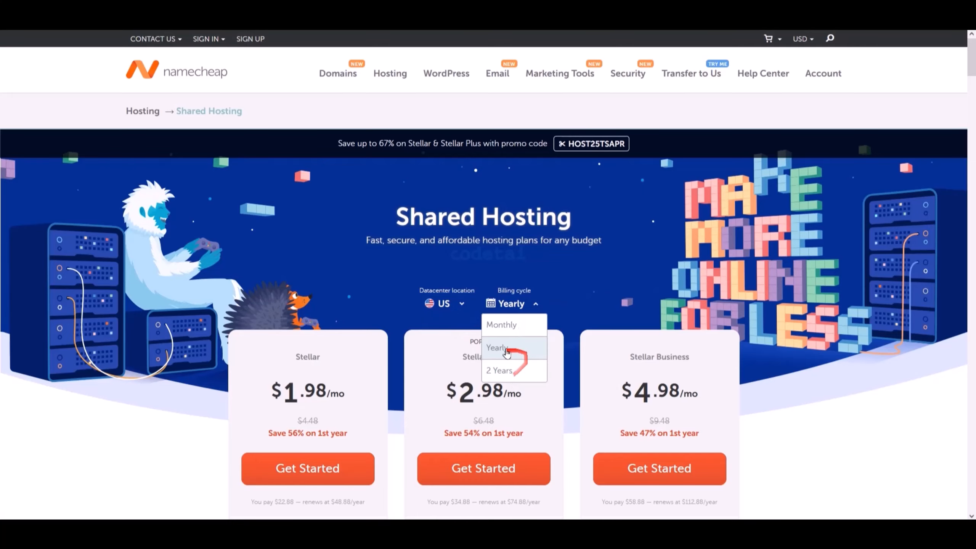
{"action": "left_click", "coordinate": [504, 352]}
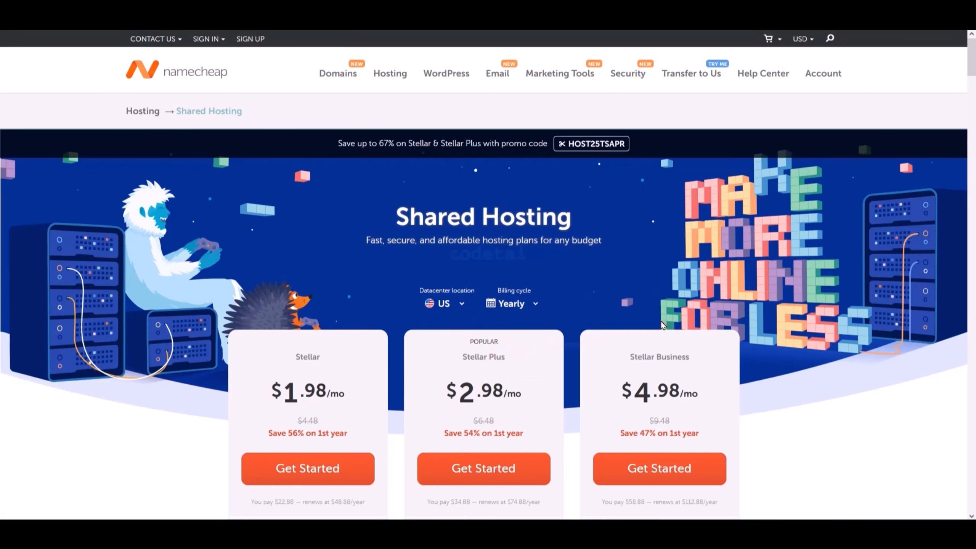
- Compare the prices and features of the Stellar, Stellar Plus and Stellar Business plans, including Stellar Business's AutoBackup and Cloud Storage
{"action": "scroll", "coordinate": [662, 324], "scroll_direction": "down", "scroll_amount": 8}
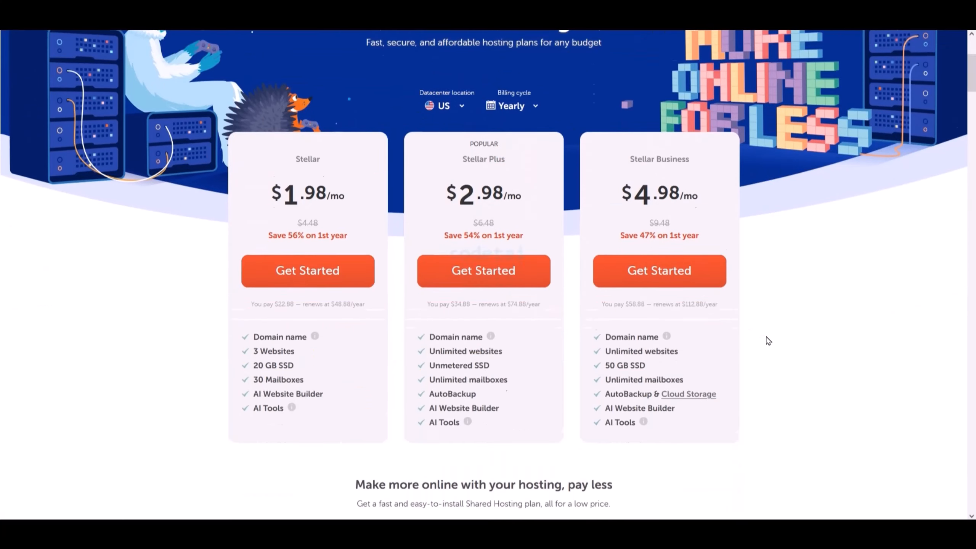
{"action": "scroll", "coordinate": [767, 338], "scroll_direction": "up", "scroll_amount": 1}
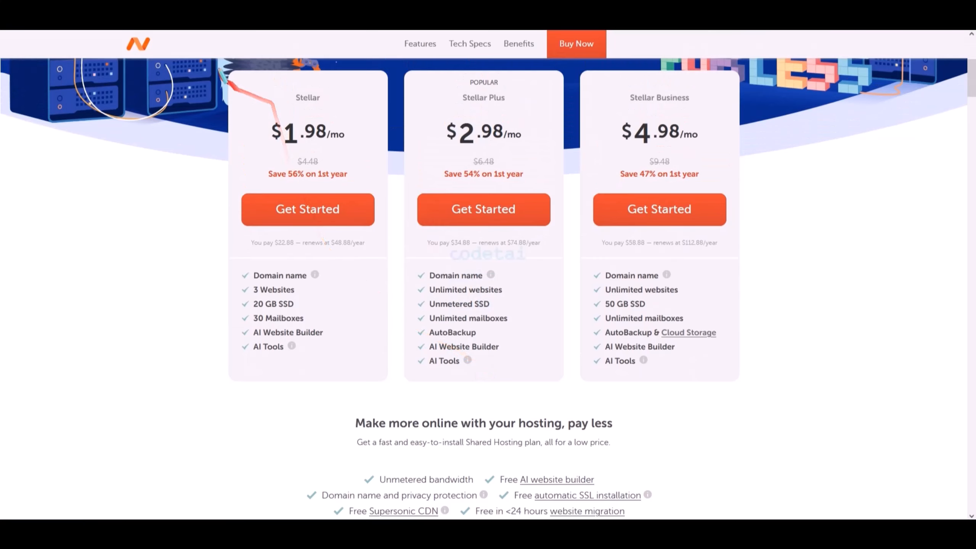
{"action": "mouse_move", "coordinate": [217, 60]}
{"action": "left_mouse_down"}
{"action": "mouse_move", "coordinate": [465, 109]}
{"action": "mouse_move", "coordinate": [759, 263]}
{"action": "mouse_move", "coordinate": [774, 415]}
{"action": "left_mouse_up"}
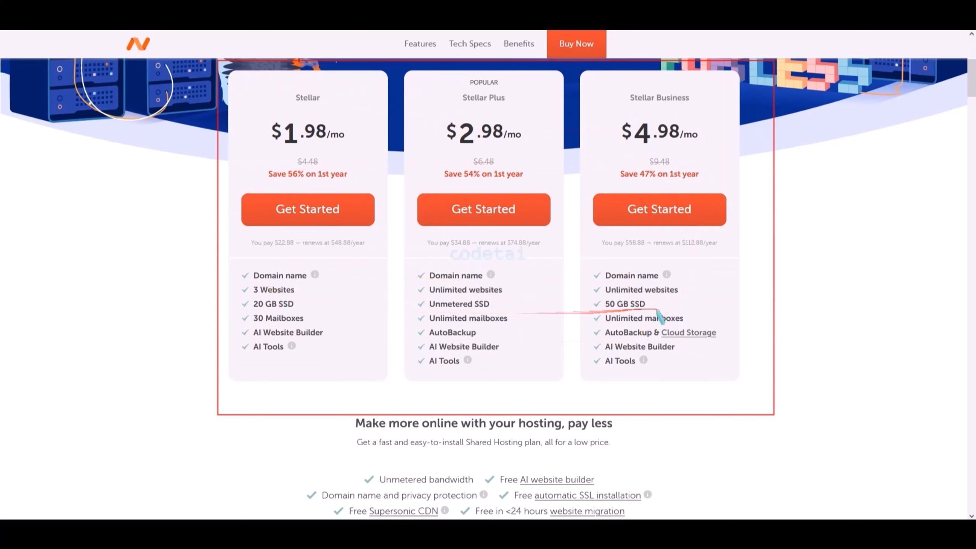
{"action": "key", "text": "Escape"}
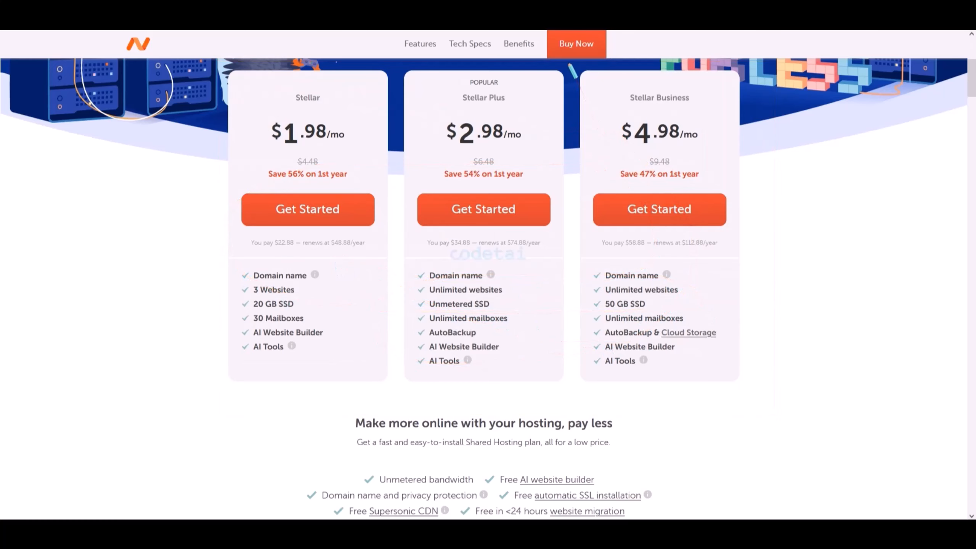
{"action": "mouse_move", "coordinate": [670, 104]}
{"action": "left_mouse_down"}
{"action": "mouse_move", "coordinate": [751, 213]}
{"action": "mouse_move", "coordinate": [757, 391]}
{"action": "left_mouse_up"}
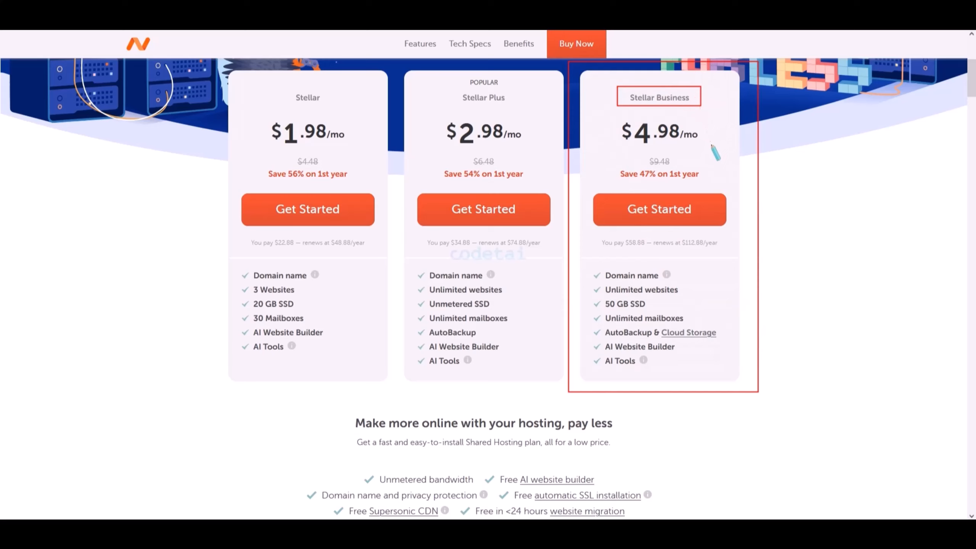
{"action": "mouse_move", "coordinate": [712, 145]}
{"action": "left_mouse_down"}
{"action": "mouse_move", "coordinate": [754, 308]}
{"action": "mouse_move", "coordinate": [673, 329]}
{"action": "mouse_move", "coordinate": [582, 328]}
{"action": "mouse_move", "coordinate": [722, 339]}
{"action": "mouse_move", "coordinate": [607, 331]}
{"action": "left_mouse_up"}
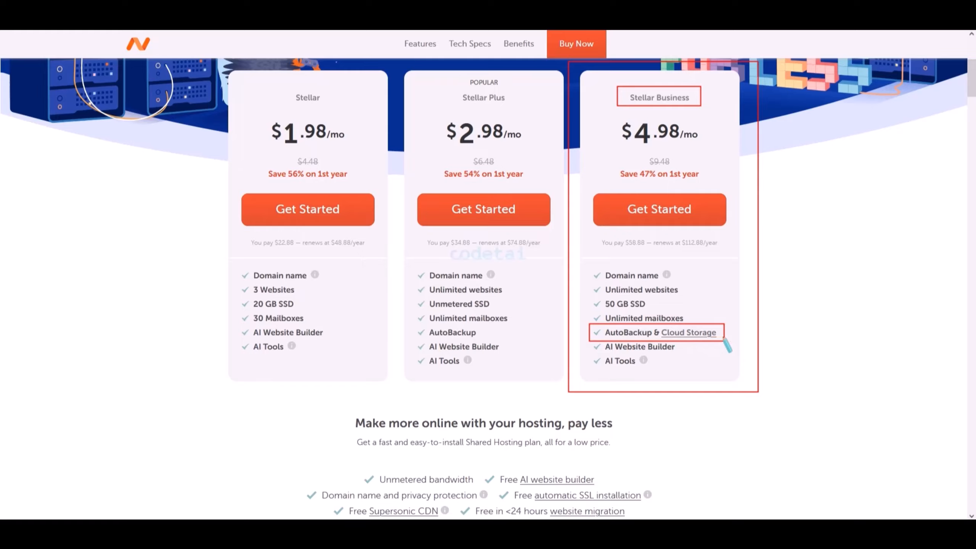
{"action": "right_click", "coordinate": [826, 362]}
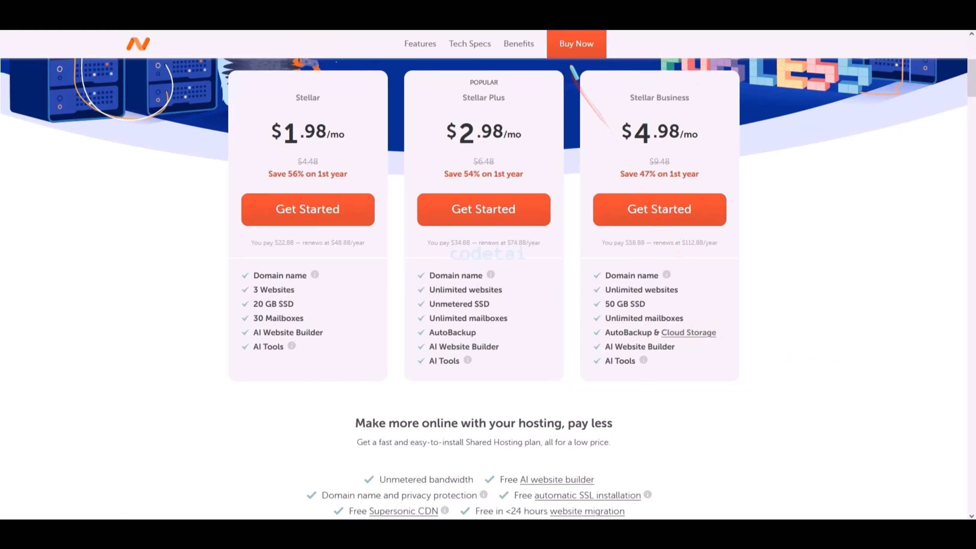
- Choose the Stellar Business plan and get started with it
{"action": "mouse_move", "coordinate": [570, 64]}
{"action": "left_mouse_down"}
{"action": "mouse_move", "coordinate": [754, 216]}
{"action": "mouse_move", "coordinate": [769, 389]}
{"action": "left_mouse_up"}
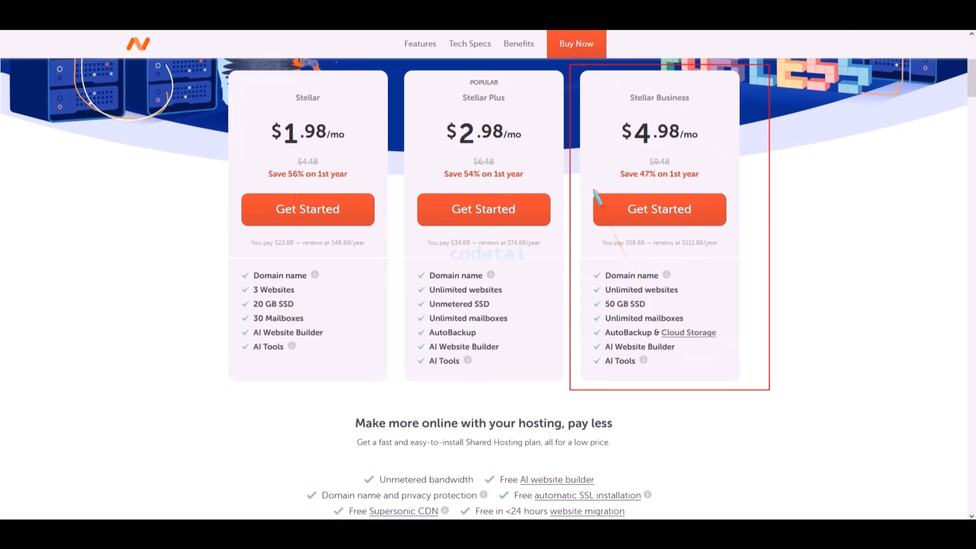
{"action": "left_click_drag", "start_coordinate": [591, 187], "coordinate": [732, 229]}
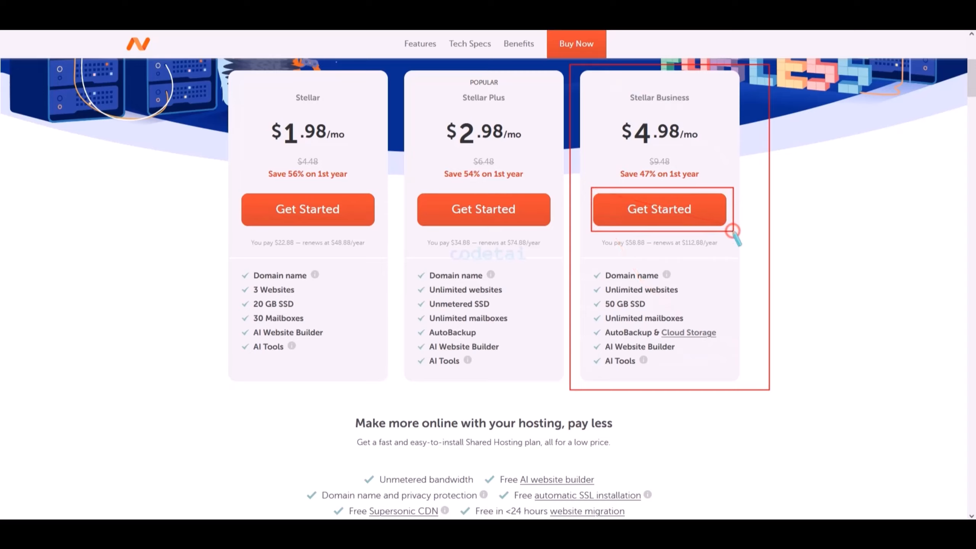
{"action": "left_click", "coordinate": [662, 209]}
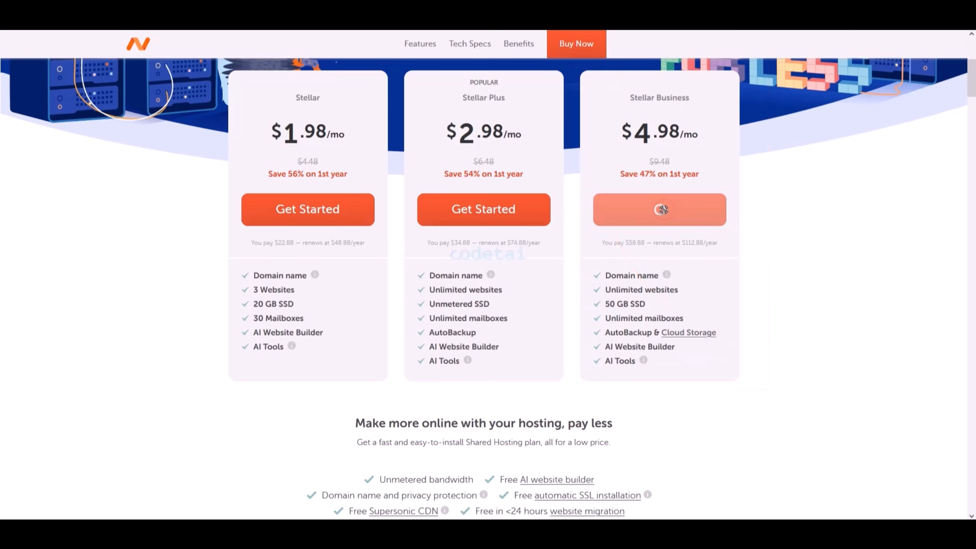
- Search for the new domain name "codetai" to go with the hosting plan
{"action": "scroll", "coordinate": [671, 200], "scroll_direction": "down", "scroll_amount": 6}
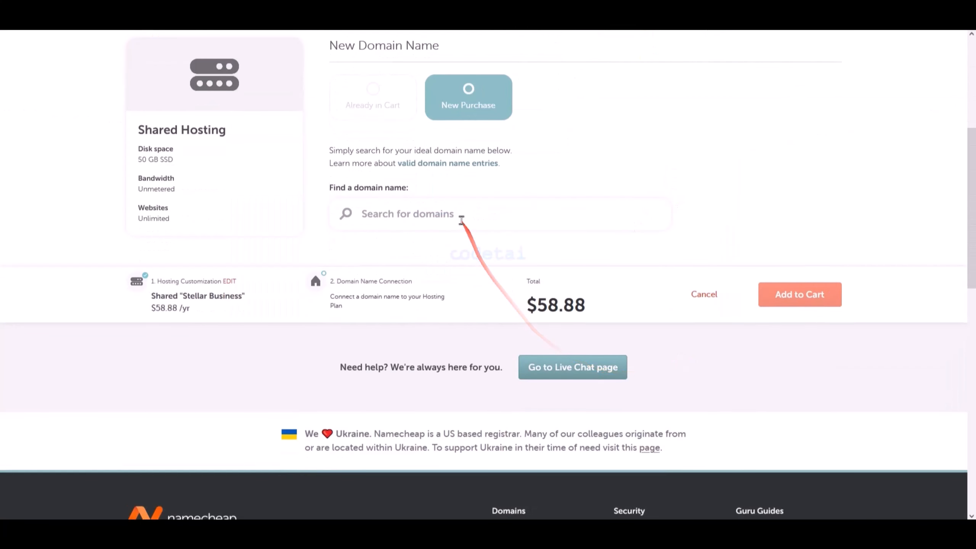
{"action": "scroll", "coordinate": [461, 219], "scroll_direction": "up", "scroll_amount": 1}
{"action": "left_click", "coordinate": [463, 227]}
{"action": "type", "text": "codetai"}
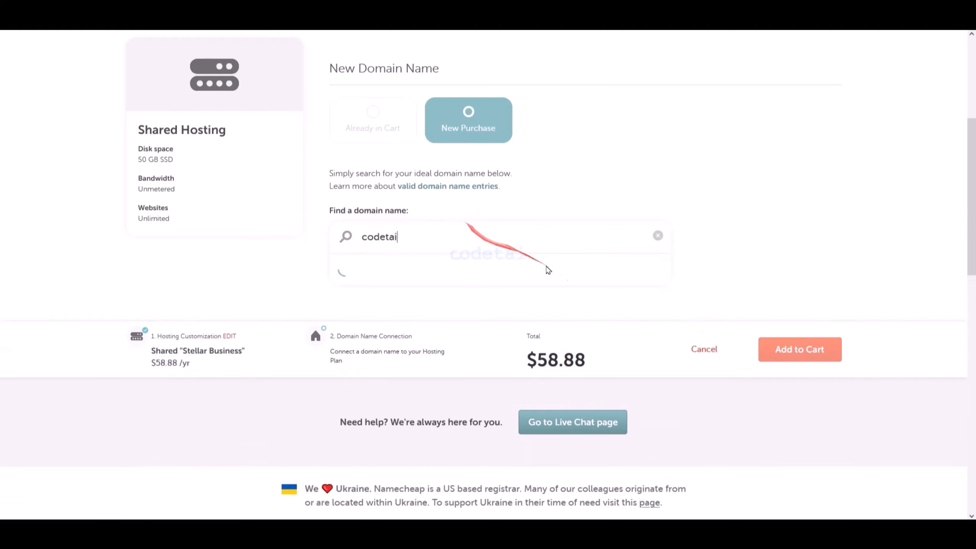
- Examine the codetai domain results, their extensions and their first-year and renewal prices
{"action": "scroll", "coordinate": [653, 304], "scroll_direction": "down", "scroll_amount": 3}
{"action": "scroll", "coordinate": [550, 307], "scroll_direction": "down", "scroll_amount": 4}
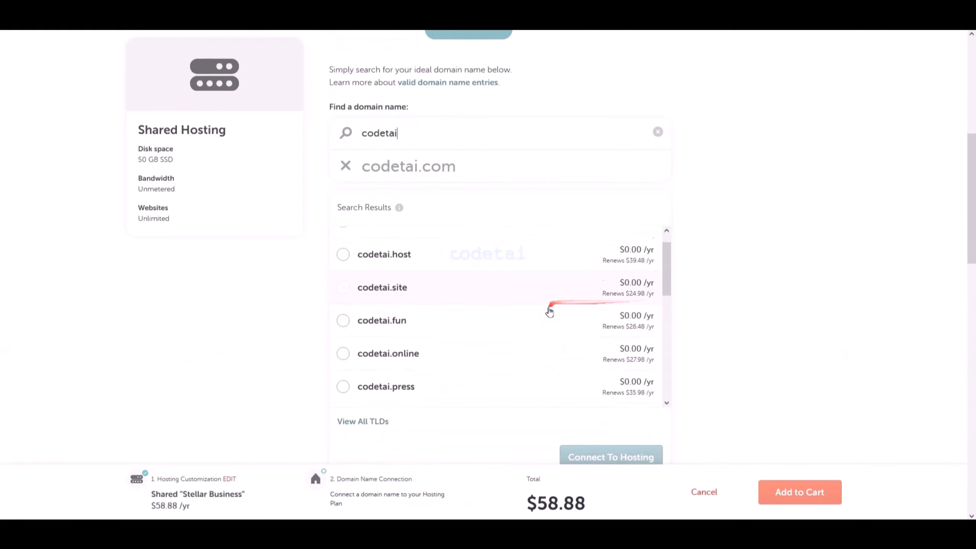
{"action": "scroll", "coordinate": [457, 355], "scroll_direction": "down", "scroll_amount": 6}
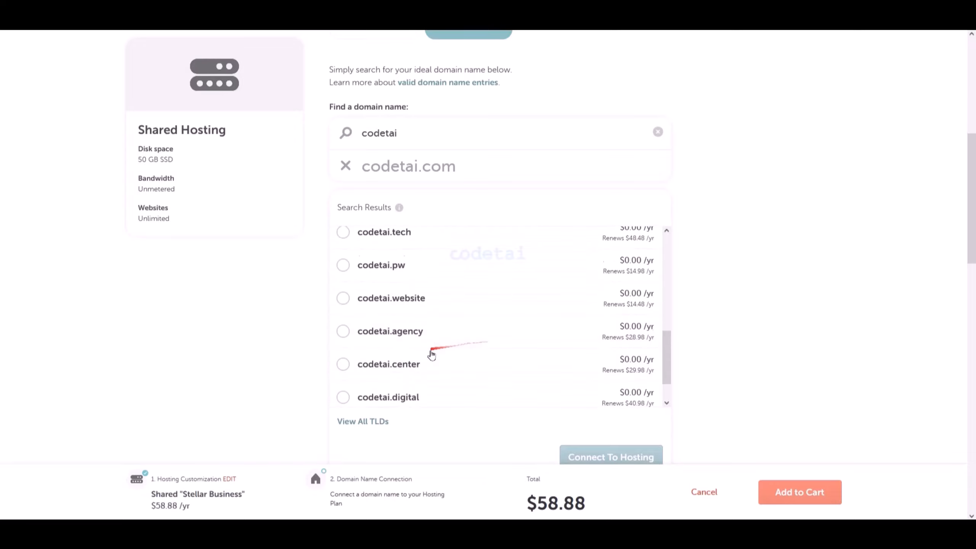
{"action": "scroll", "coordinate": [517, 329], "scroll_direction": "down", "scroll_amount": 3}
{"action": "scroll", "coordinate": [526, 354], "scroll_direction": "up", "scroll_amount": 2}
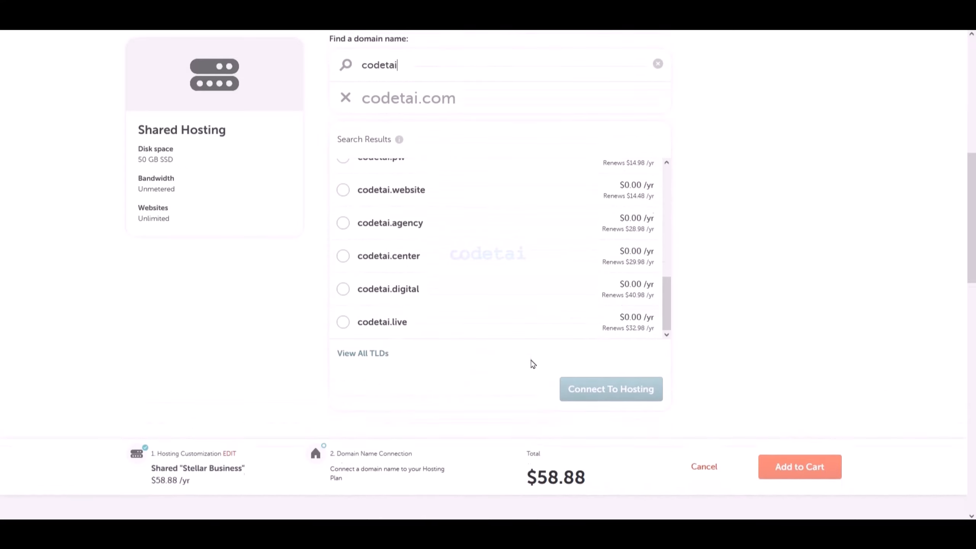
{"action": "scroll", "coordinate": [516, 338], "scroll_direction": "up", "scroll_amount": 4}
{"action": "scroll", "coordinate": [517, 335], "scroll_direction": "up", "scroll_amount": 2}
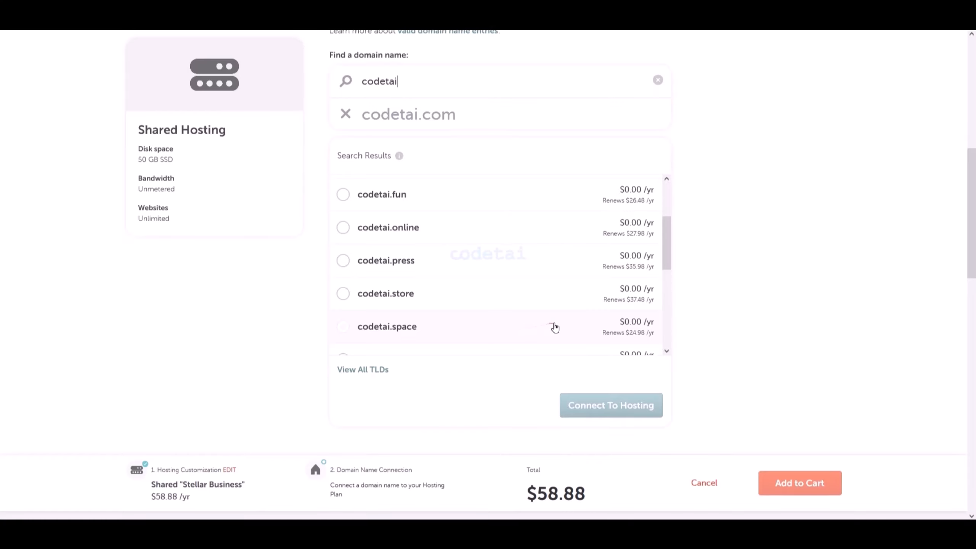
{"action": "scroll", "coordinate": [555, 327], "scroll_direction": "up", "scroll_amount": 3}
{"action": "scroll", "coordinate": [553, 325], "scroll_direction": "up", "scroll_amount": 2}
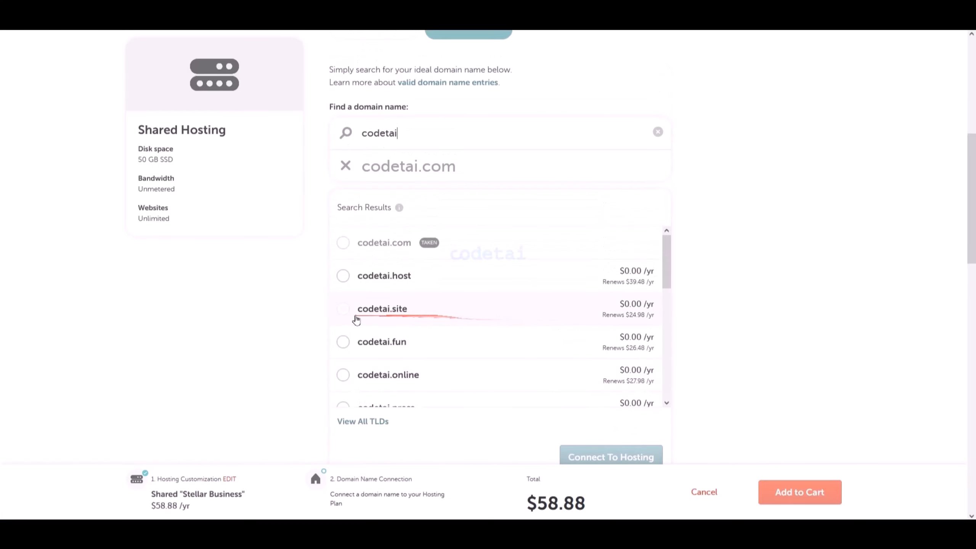
- Select the codetai.site domain and connect it to the hosting plan
{"action": "left_click", "coordinate": [343, 309]}
{"action": "scroll", "coordinate": [615, 323], "scroll_direction": "down", "scroll_amount": 4}
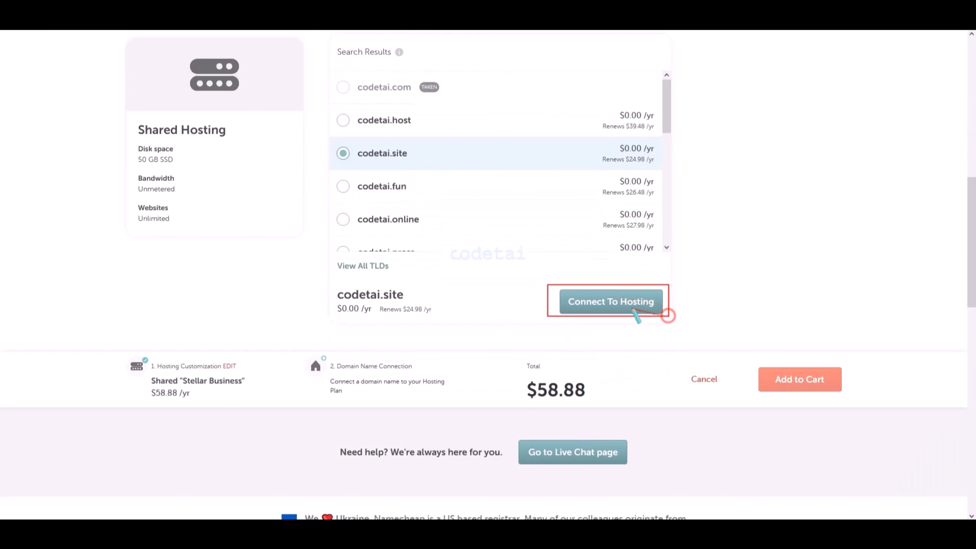
{"action": "left_click", "coordinate": [625, 303]}
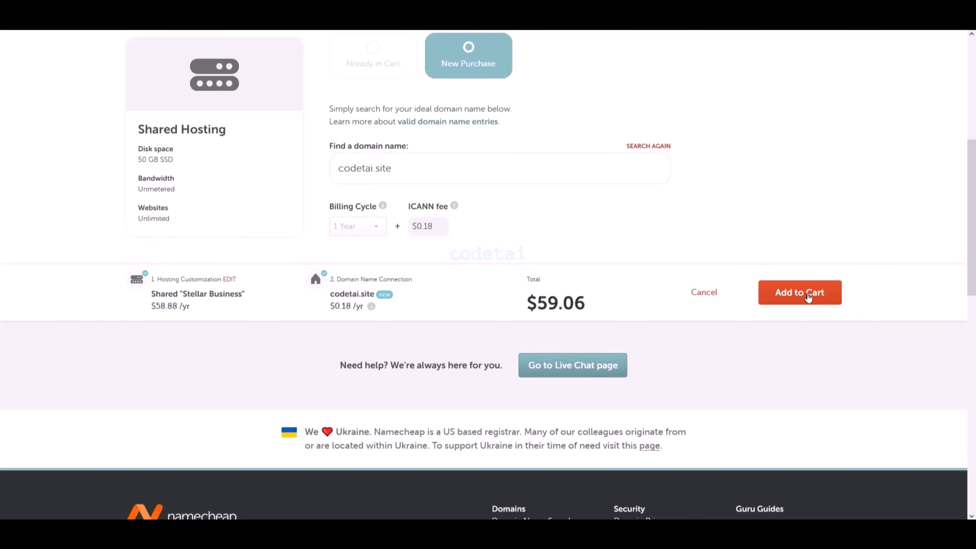
- Add the Stellar Business hosting and codetai.site domain to the cart and confirm the order
{"action": "left_click", "coordinate": [809, 297]}
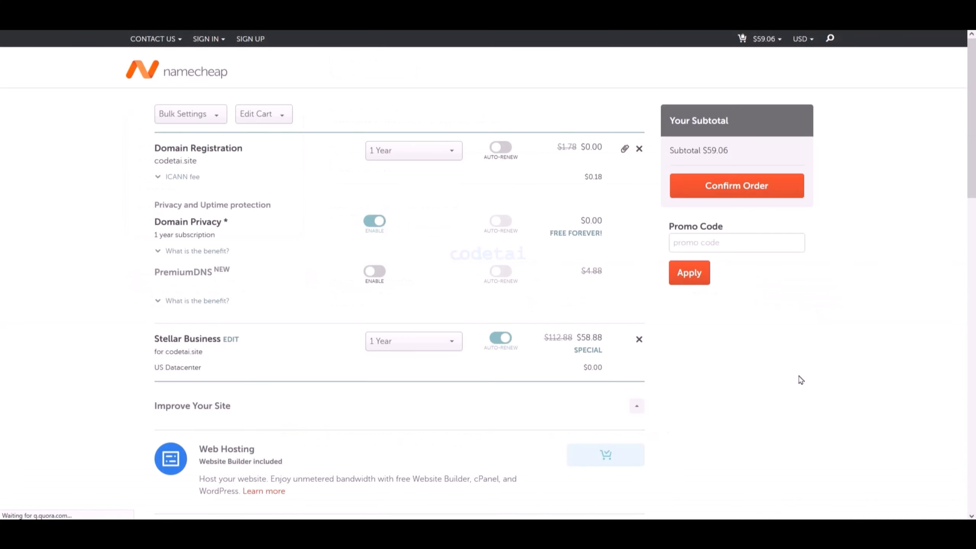
{"action": "left_click", "coordinate": [740, 187]}
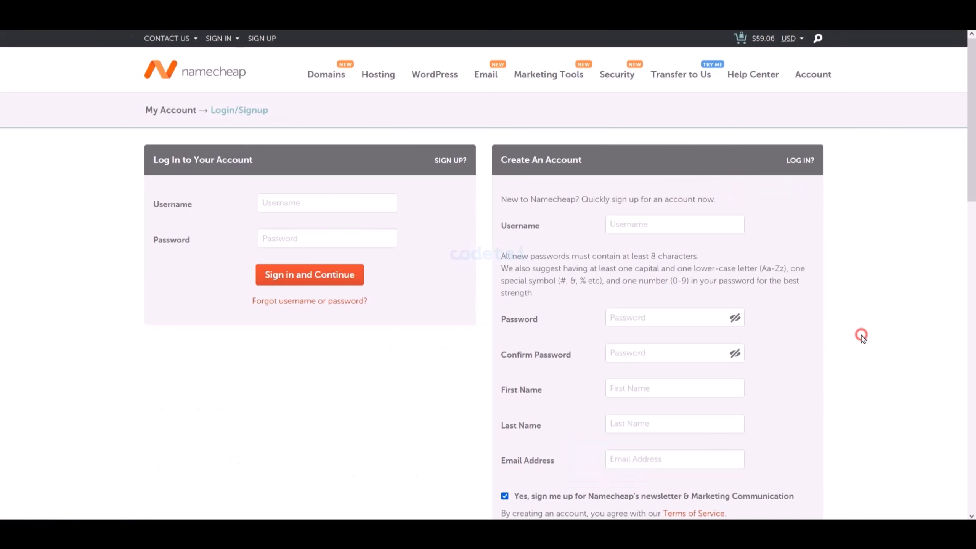
- Fill in the new account form with the username codetai, and enter and confirm the account password
{"action": "scroll", "coordinate": [861, 336], "scroll_direction": "down", "scroll_amount": 3}
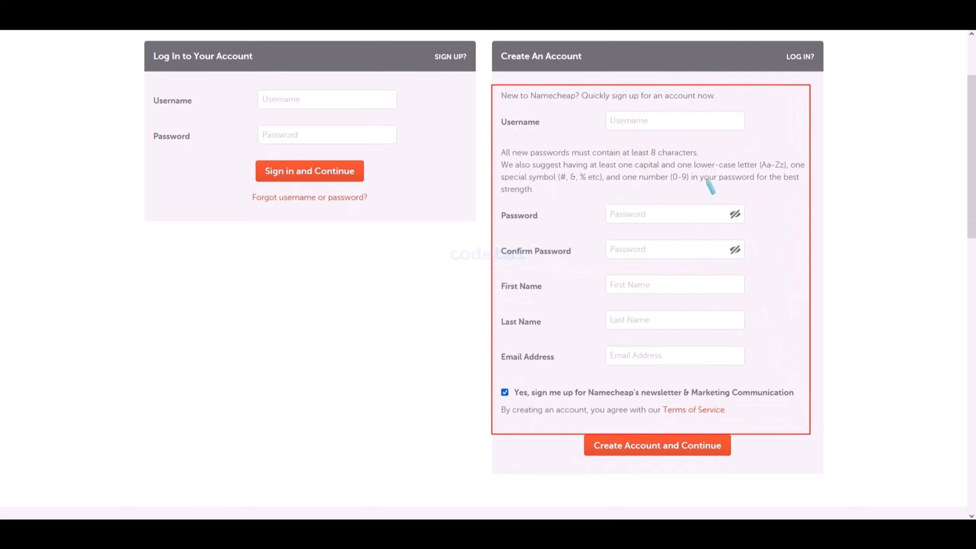
{"action": "left_click", "coordinate": [655, 123]}
{"action": "left_click", "coordinate": [643, 217]}
{"action": "type", "text": "*************"}
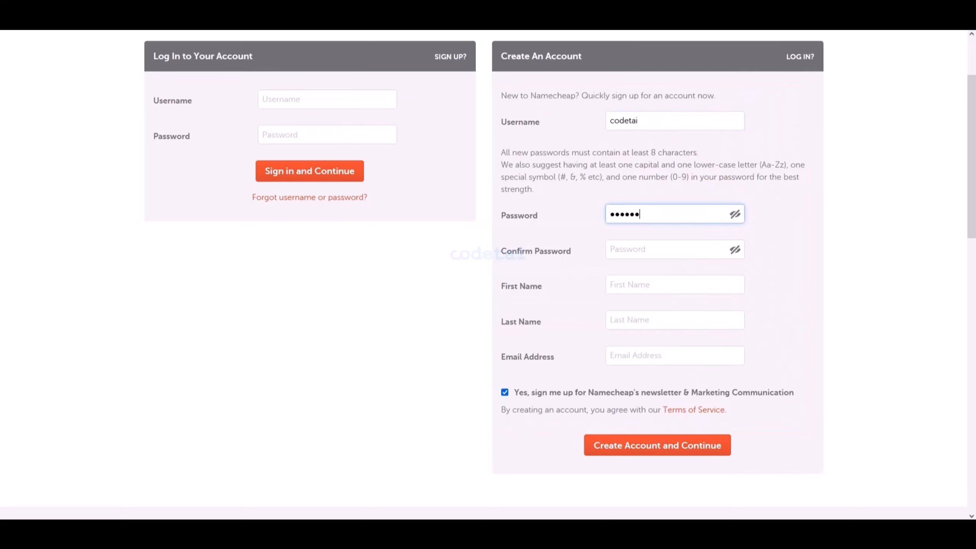
{"action": "left_click", "coordinate": [640, 247]}
{"action": "type", "text": "*************"}
- Enter the account holder's first name, last name and e-mail address in the new account form
{"action": "key", "text": "Tab"}
{"action": "key", "text": "Tab"}
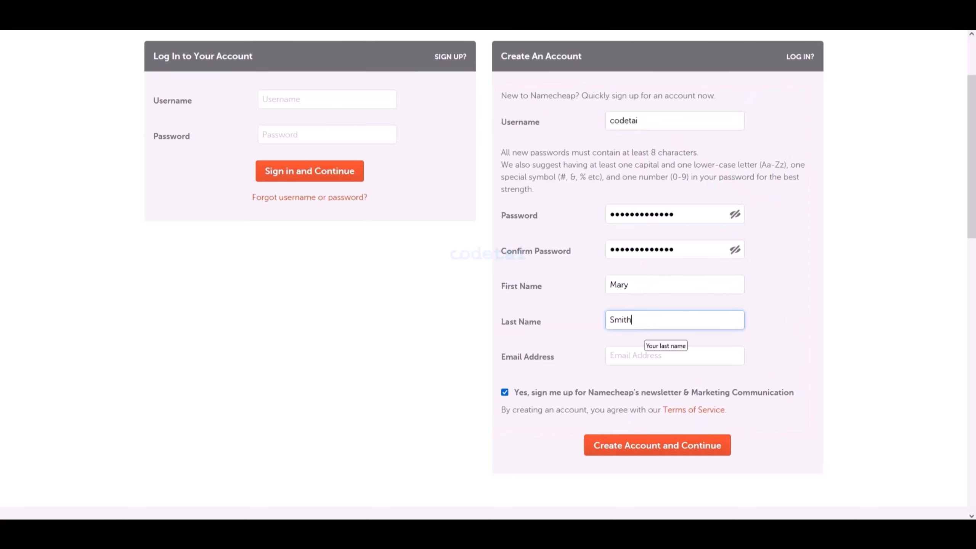
{"action": "key", "text": "Tab"}
{"action": "type", "text": "theco"}
{"action": "left_click", "coordinate": [767, 199]}
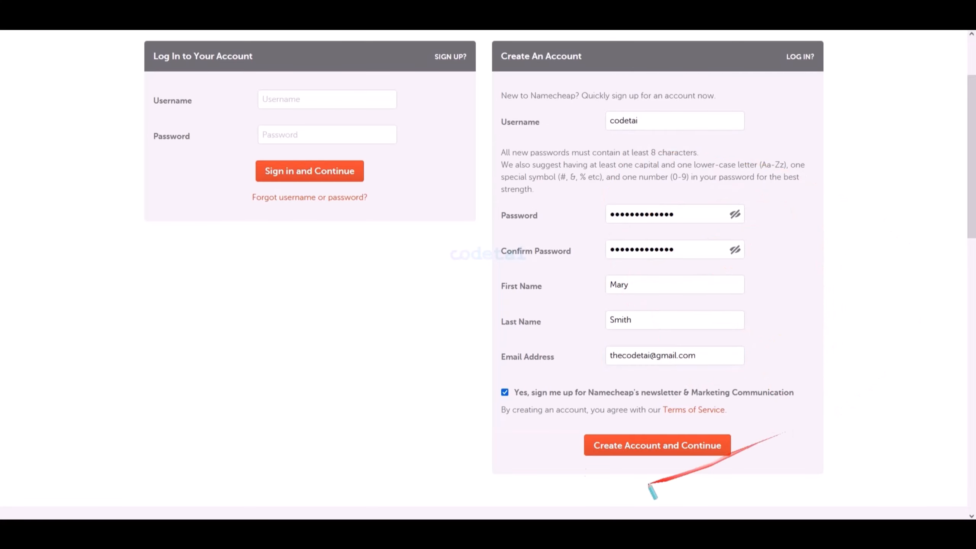
- Create the account, and enter the company name Codetai and the job title Developer in the account contact information
{"action": "key", "text": "Escape"}
{"action": "left_click", "coordinate": [694, 452]}
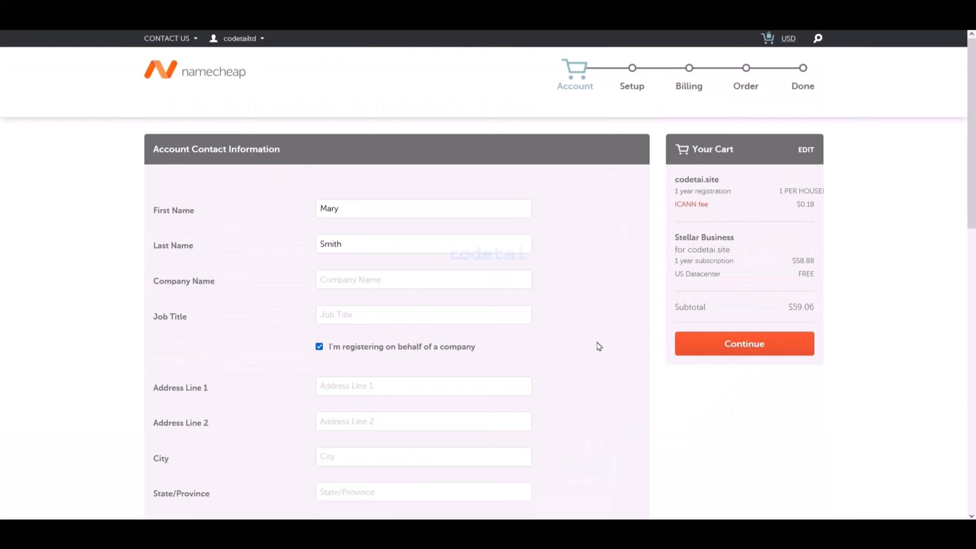
{"action": "left_click", "coordinate": [391, 280]}
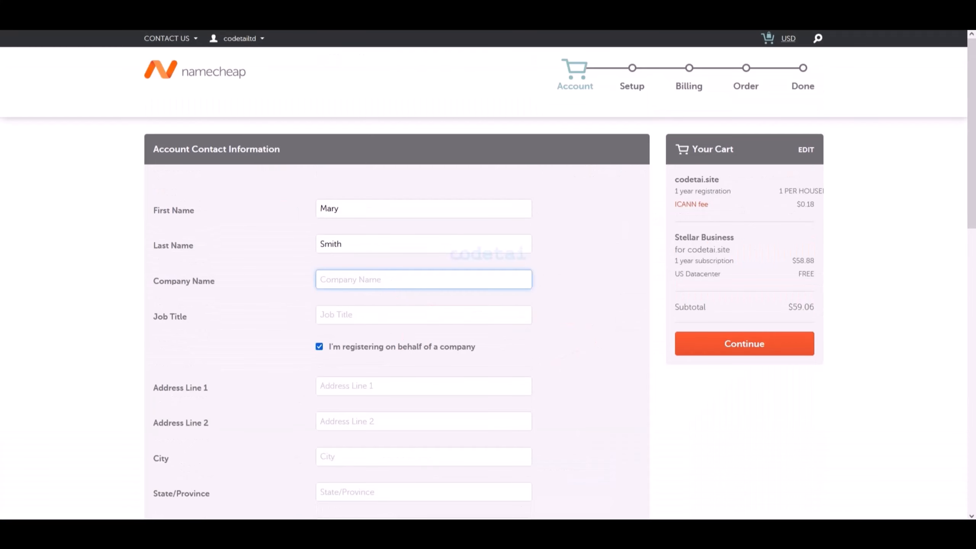
{"action": "left_click", "coordinate": [383, 310]}
{"action": "type", "text": "Developer"}
{"action": "scroll", "coordinate": [497, 333], "scroll_direction": "down", "scroll_amount": 7}
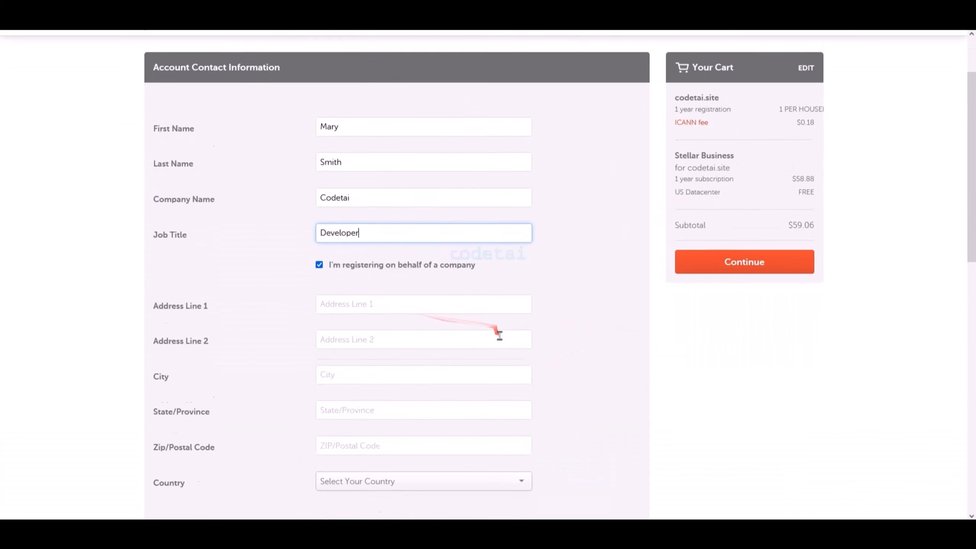
- Fill in both street address lines, the city, the state and the postal code of the account contact
{"action": "right_click", "coordinate": [372, 132]}
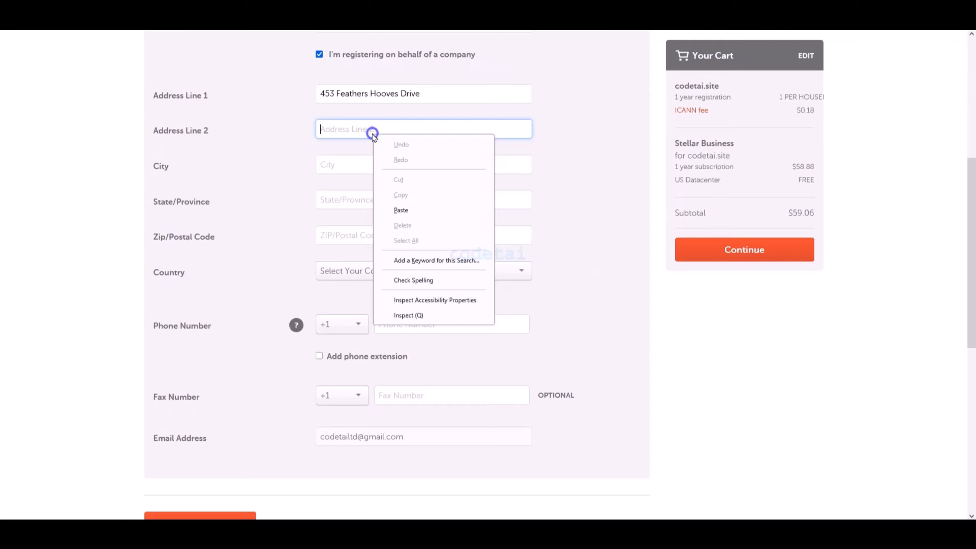
{"action": "left_click", "coordinate": [401, 210]}
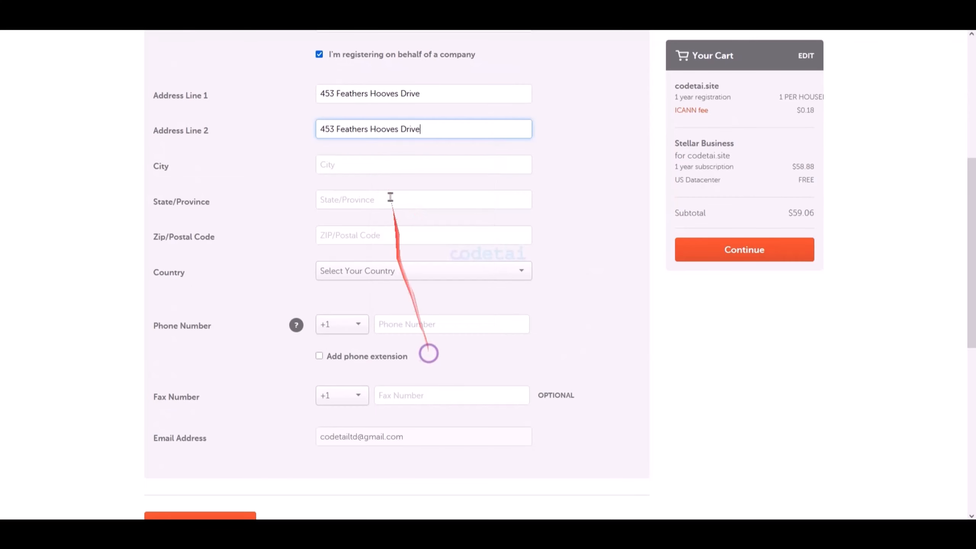
{"action": "right_click", "coordinate": [377, 162]}
{"action": "left_click", "coordinate": [403, 236]}
{"action": "right_click", "coordinate": [380, 195]}
{"action": "left_click", "coordinate": [405, 270]}
{"action": "right_click", "coordinate": [380, 234]}
{"action": "left_click", "coordinate": [412, 312]}
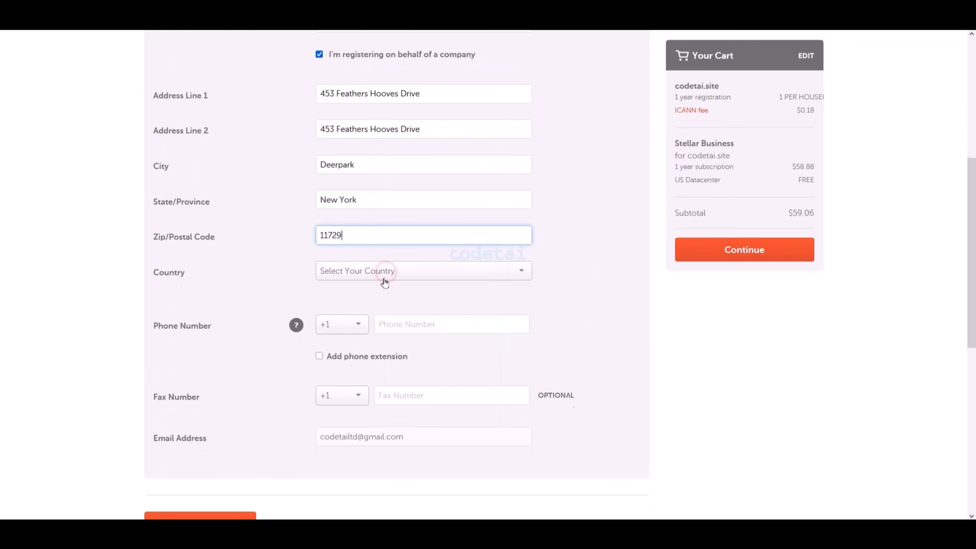
- Set the account contact's country to United States
{"action": "left_click", "coordinate": [385, 277]}
{"action": "key", "text": "u"}
{"action": "key", "text": "u"}
{"action": "scroll", "coordinate": [400, 346], "scroll_direction": "down", "scroll_amount": 2}
{"action": "left_click", "coordinate": [401, 339]}
{"action": "scroll", "coordinate": [551, 353], "scroll_direction": "down", "scroll_amount": 1}
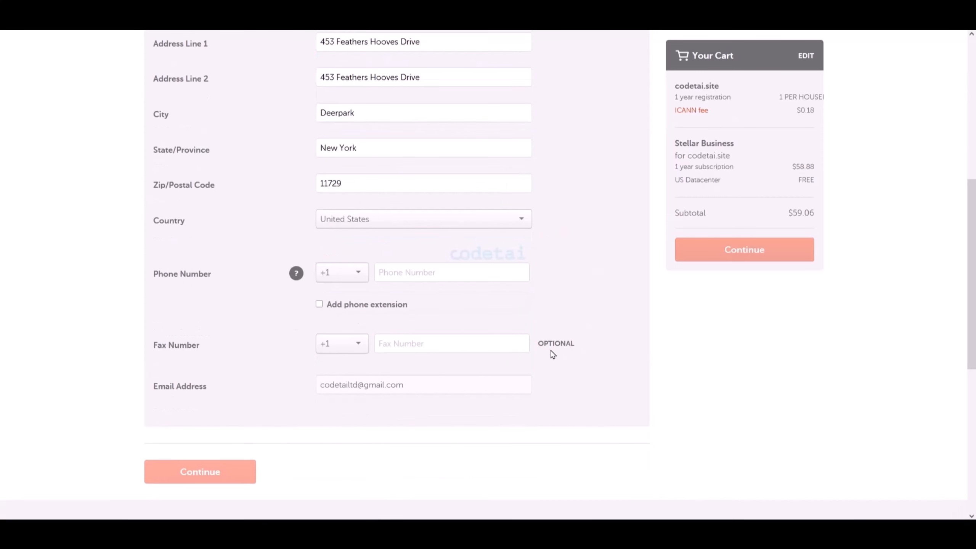
- Enter the account contact's phone number and submit the contact information
{"action": "right_click", "coordinate": [416, 275]}
{"action": "left_click", "coordinate": [447, 352]}
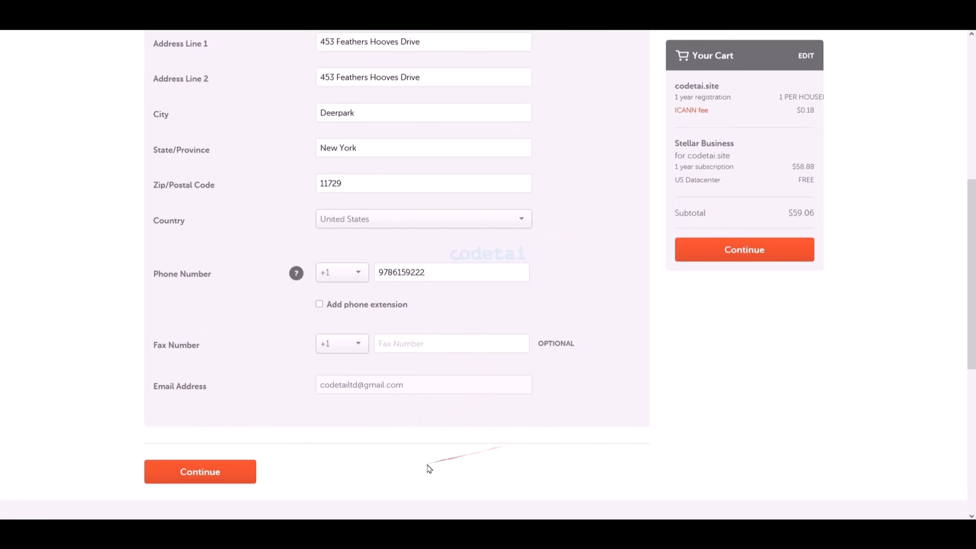
{"action": "left_click", "coordinate": [210, 473]}
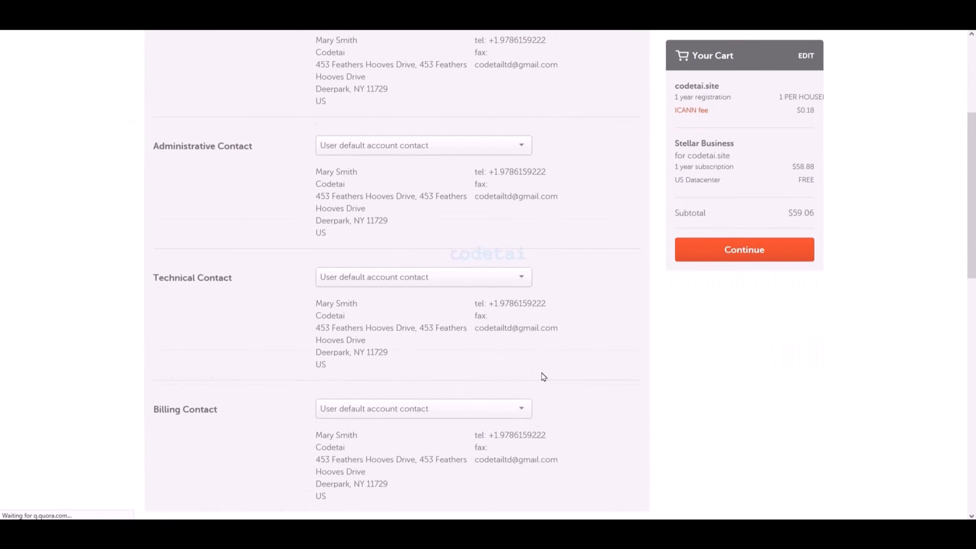
- Save the domain contact and privacy configuration as the default checkout settings and continue to billing
{"action": "scroll", "coordinate": [540, 375], "scroll_direction": "down", "scroll_amount": 8}
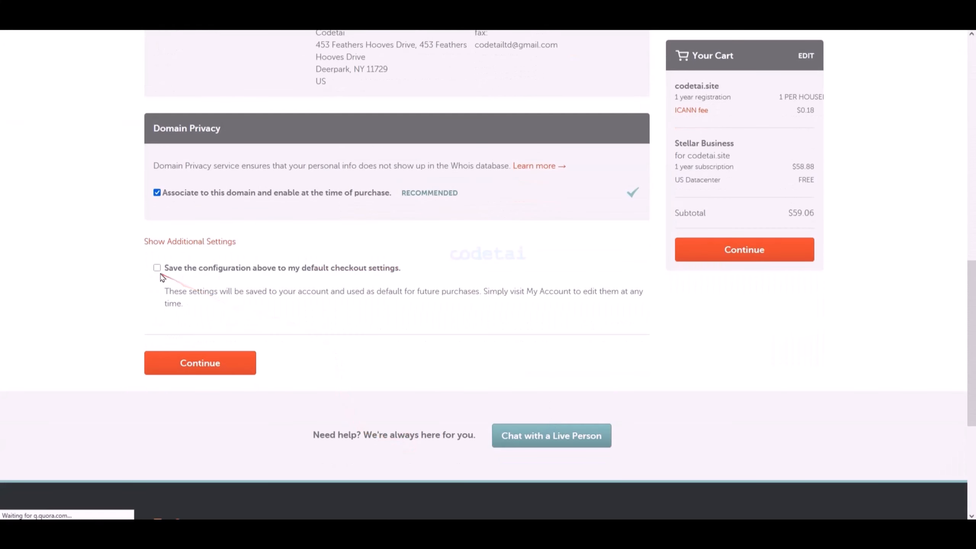
{"action": "left_click", "coordinate": [156, 268]}
{"action": "left_click", "coordinate": [422, 457]}
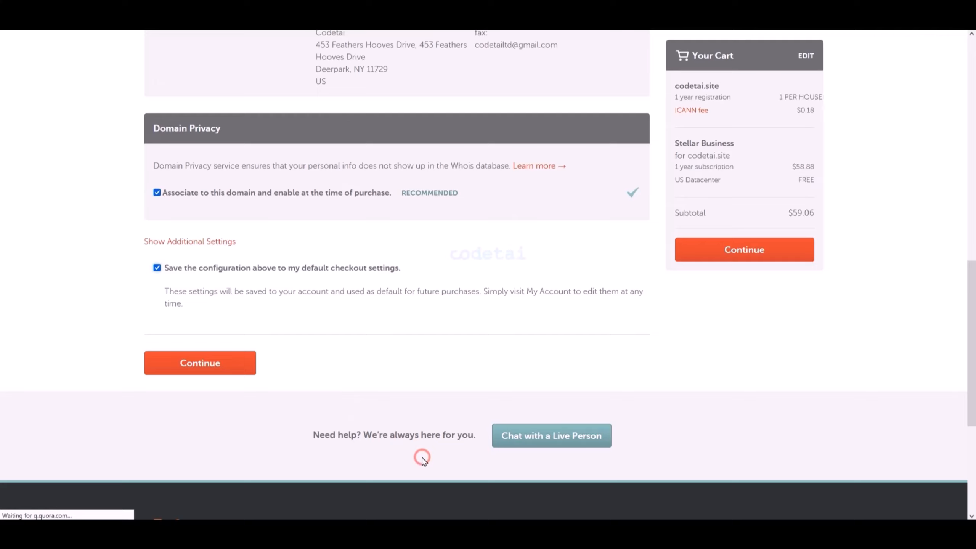
{"action": "left_click", "coordinate": [210, 371]}
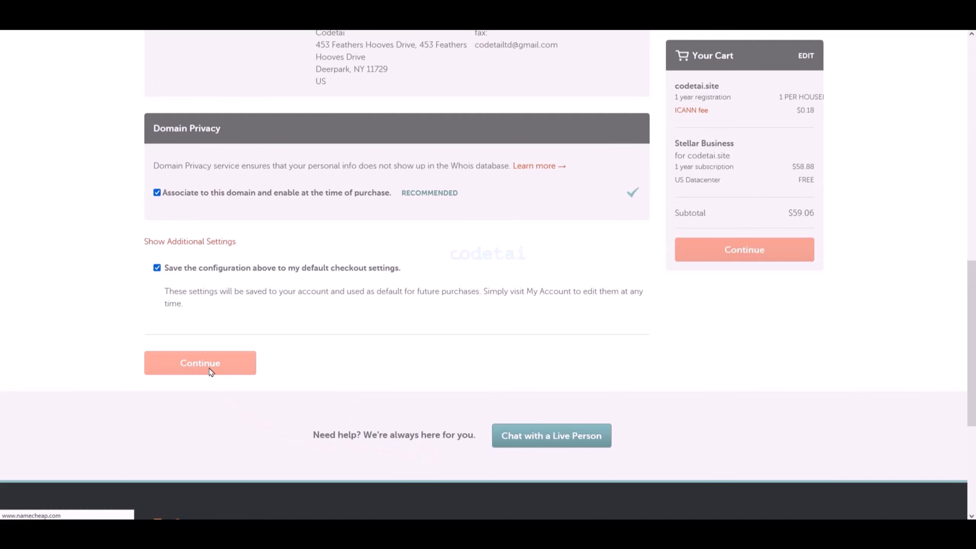
- Try PayPal and Account Funds as the payment method for the order
{"action": "scroll", "coordinate": [530, 269], "scroll_direction": "down", "scroll_amount": 5}
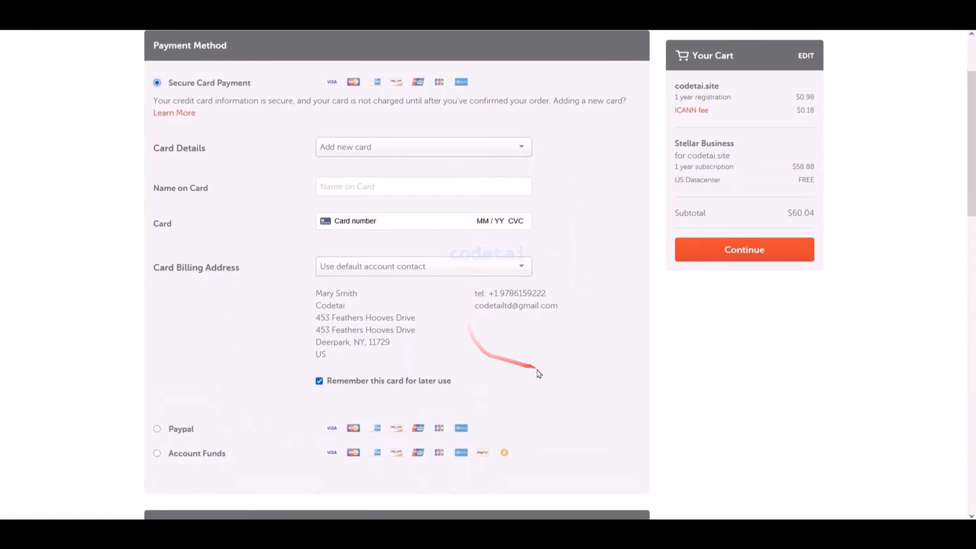
{"action": "scroll", "coordinate": [588, 392], "scroll_direction": "down", "scroll_amount": 4}
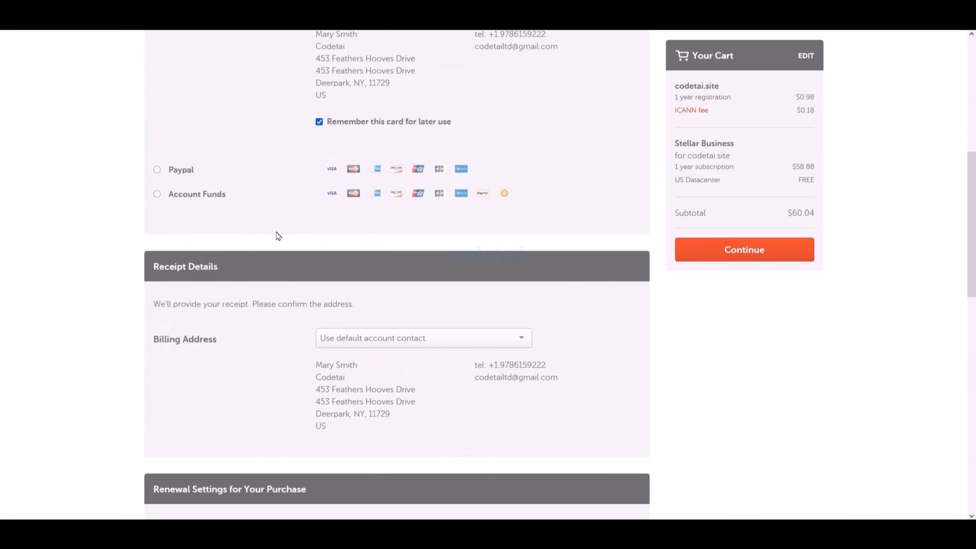
{"action": "left_click", "coordinate": [157, 170]}
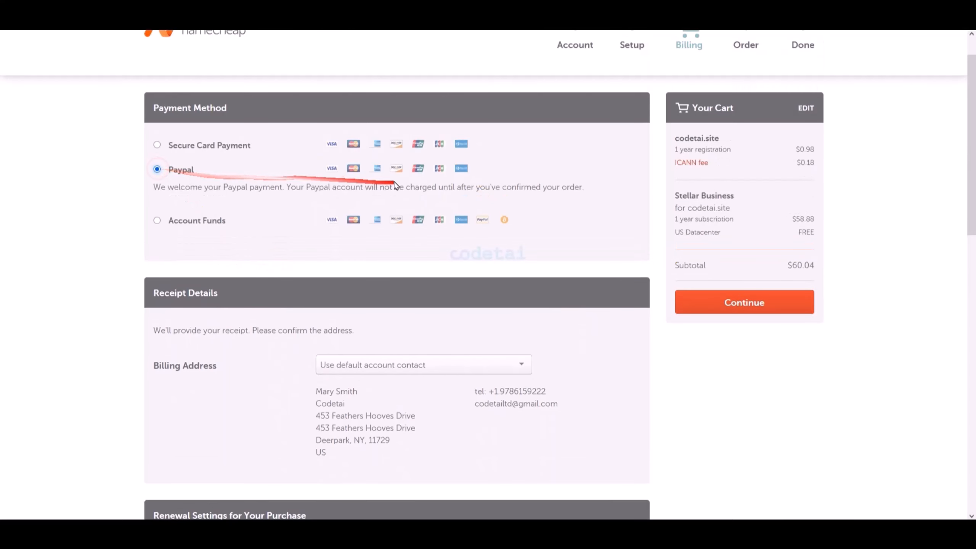
{"action": "scroll", "coordinate": [365, 265], "scroll_direction": "down", "scroll_amount": 1}
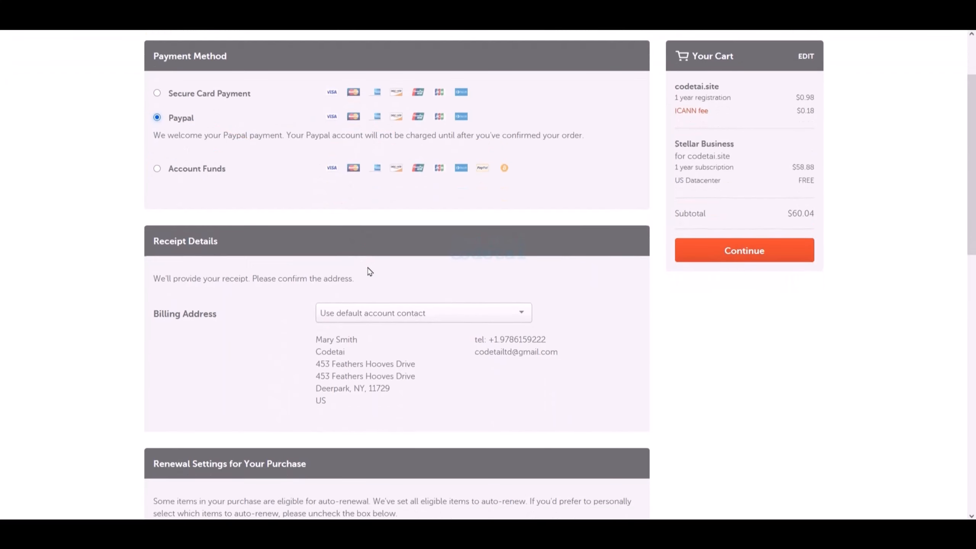
{"action": "scroll", "coordinate": [365, 273], "scroll_direction": "up", "scroll_amount": 1}
{"action": "left_click", "coordinate": [157, 222]}
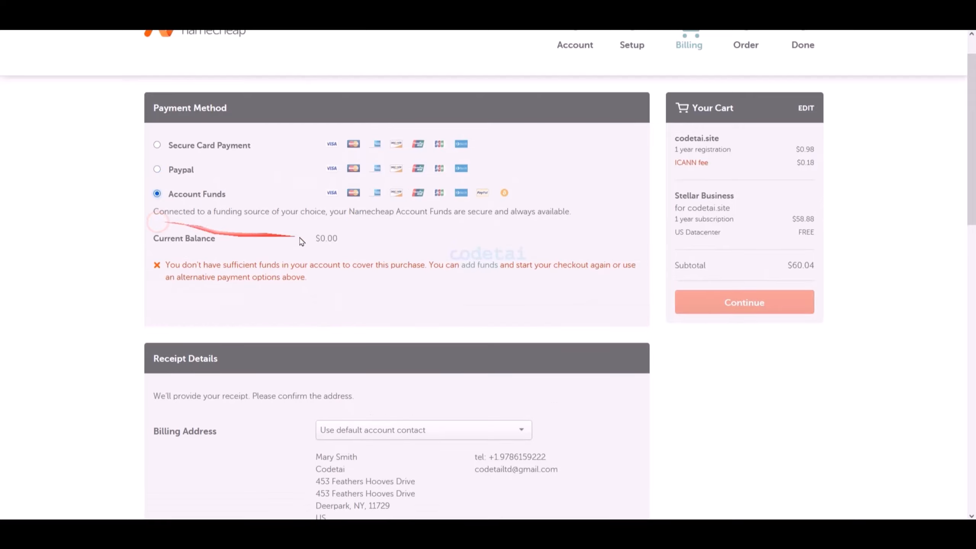
{"action": "mouse_move", "coordinate": [318, 187]}
{"action": "left_mouse_down"}
{"action": "mouse_move", "coordinate": [516, 199]}
{"action": "mouse_move", "coordinate": [430, 195]}
{"action": "left_mouse_up"}
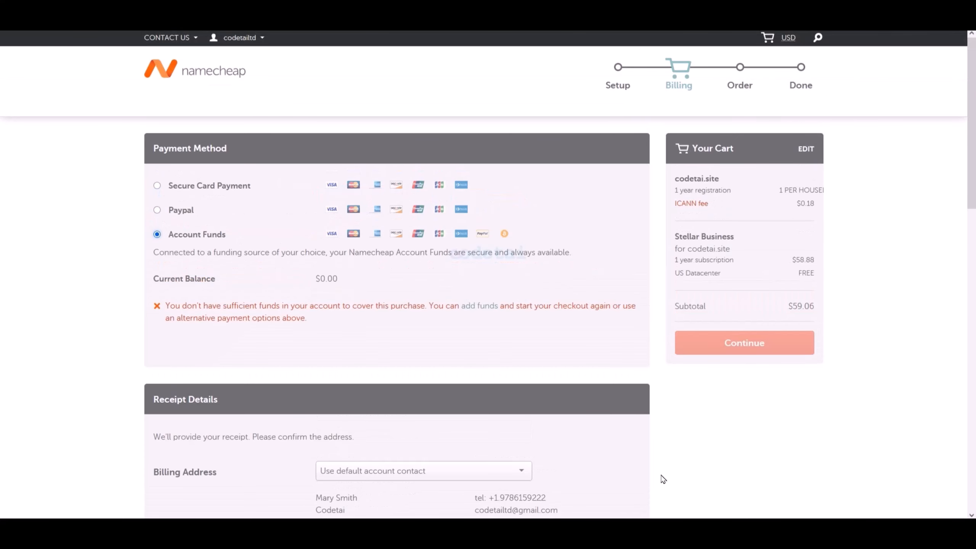
- Choose Secure Card Payment and enter the name on the card, the card number, the expiry date and the security code
{"action": "left_click", "coordinate": [157, 187]}
{"action": "scroll", "coordinate": [251, 200], "scroll_direction": "down", "scroll_amount": 2}
{"action": "left_click_drag", "start_coordinate": [304, 174], "coordinate": [550, 253]}
{"action": "left_click", "coordinate": [411, 192]}
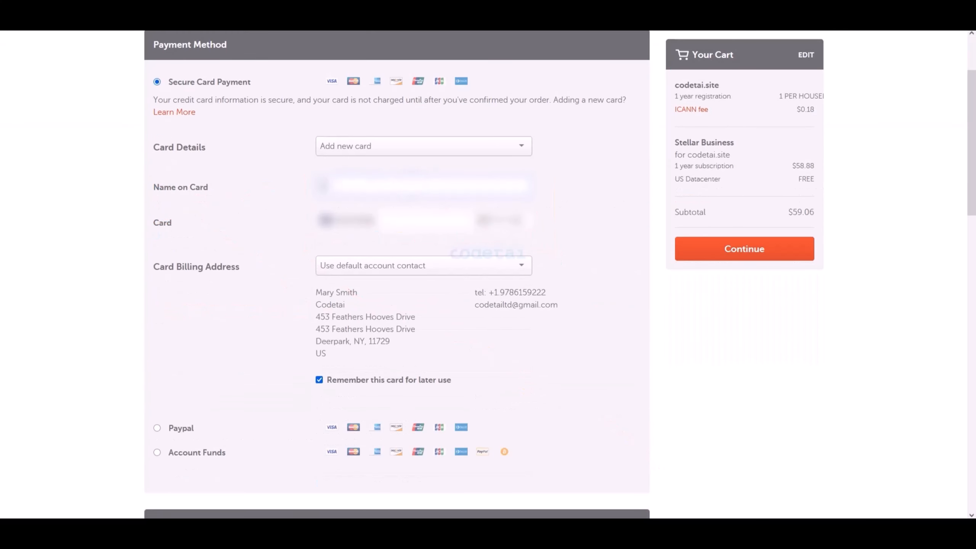
{"action": "left_click", "coordinate": [435, 222]}
{"action": "type", "text": "5"}
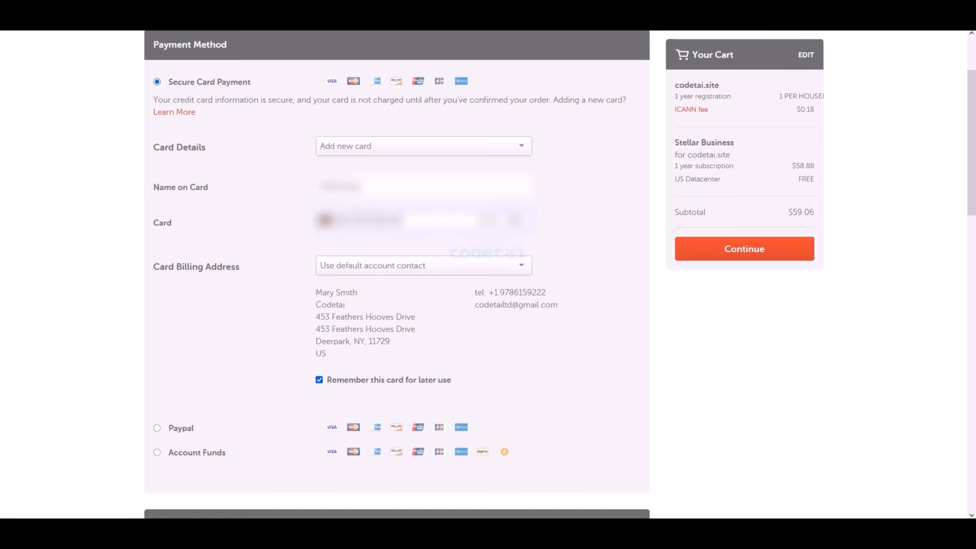
- Keep automatic renewal on for all eligible services, save the configuration as default payment settings, and continue to the order review
{"action": "scroll", "coordinate": [564, 283], "scroll_direction": "down", "scroll_amount": 10}
{"action": "left_click", "coordinate": [157, 150]}
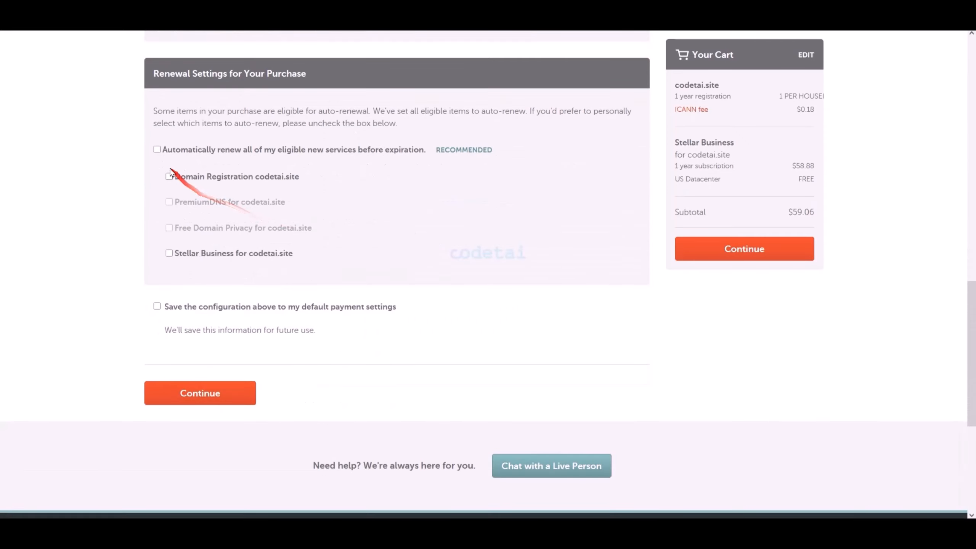
{"action": "left_click", "coordinate": [157, 150]}
{"action": "scroll", "coordinate": [286, 220], "scroll_direction": "down", "scroll_amount": 1}
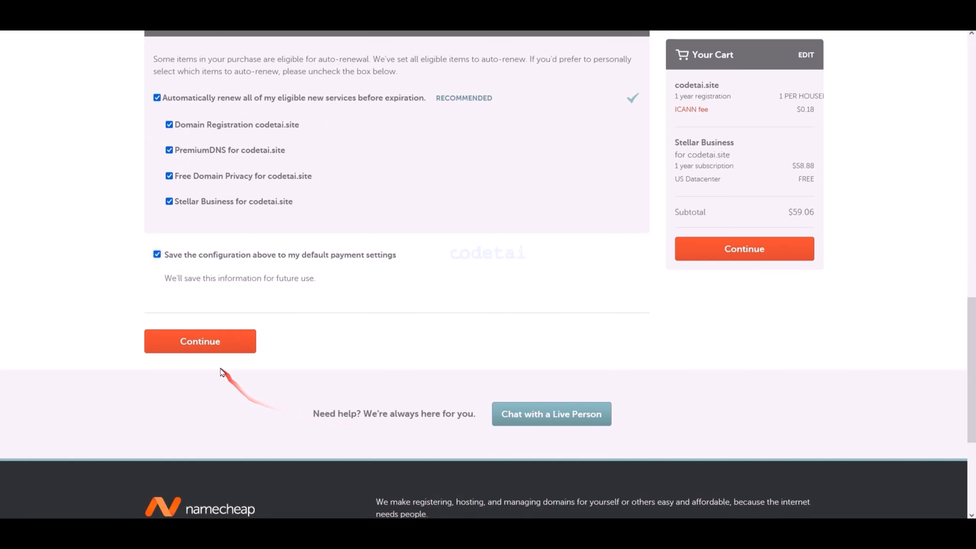
{"action": "left_click", "coordinate": [207, 348]}
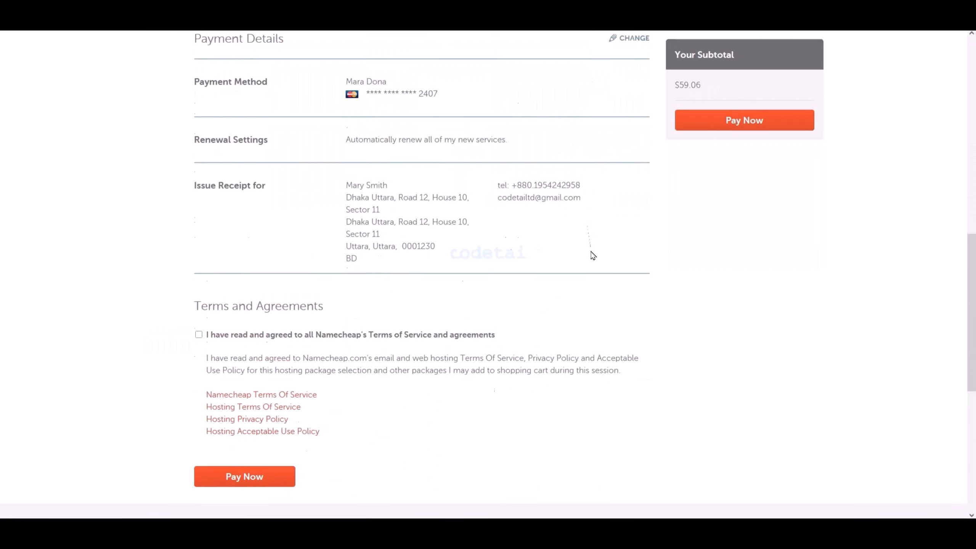
- Agree to all the Terms of Service and agreements, and pay for the order
{"action": "scroll", "coordinate": [591, 255], "scroll_direction": "down", "scroll_amount": 4}
{"action": "left_click_drag", "start_coordinate": [186, 128], "coordinate": [526, 143]}
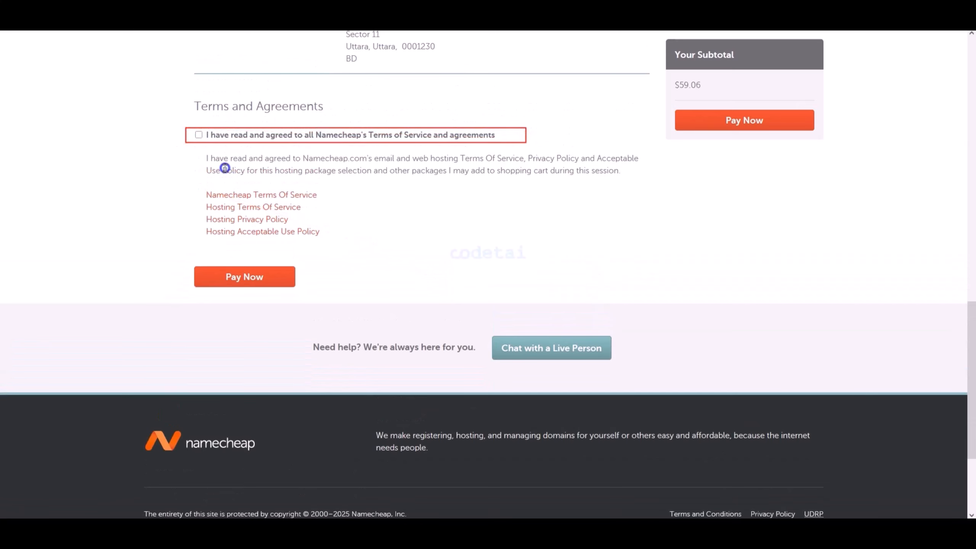
{"action": "left_click", "coordinate": [199, 135]}
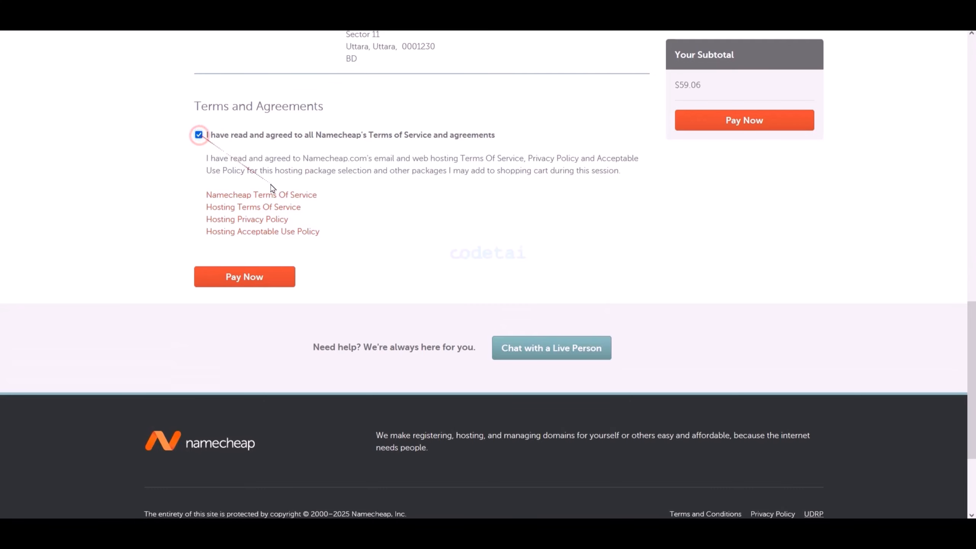
{"action": "mouse_move", "coordinate": [180, 263]}
{"action": "left_mouse_down"}
{"action": "mouse_move", "coordinate": [298, 283]}
{"action": "mouse_move", "coordinate": [307, 294]}
{"action": "left_mouse_up"}
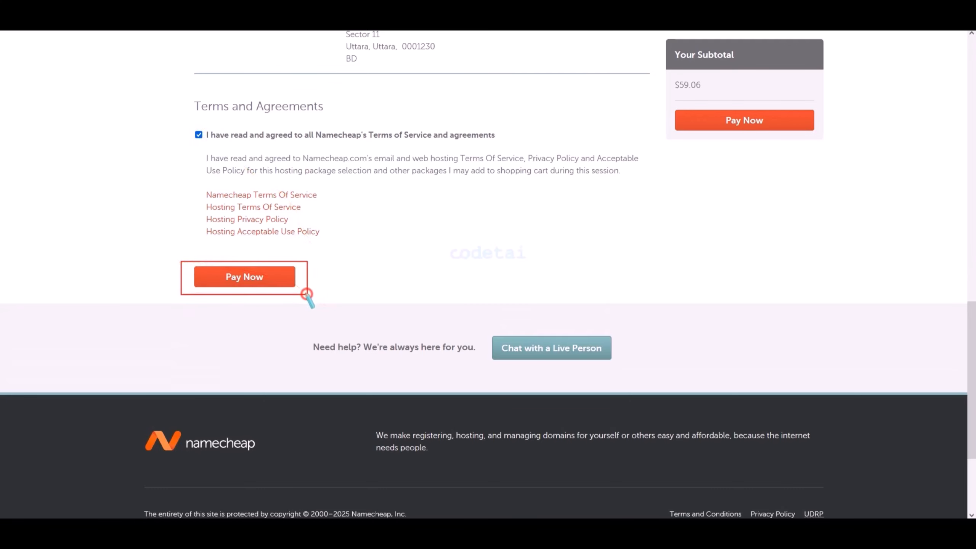
{"action": "left_click", "coordinate": [259, 276]}
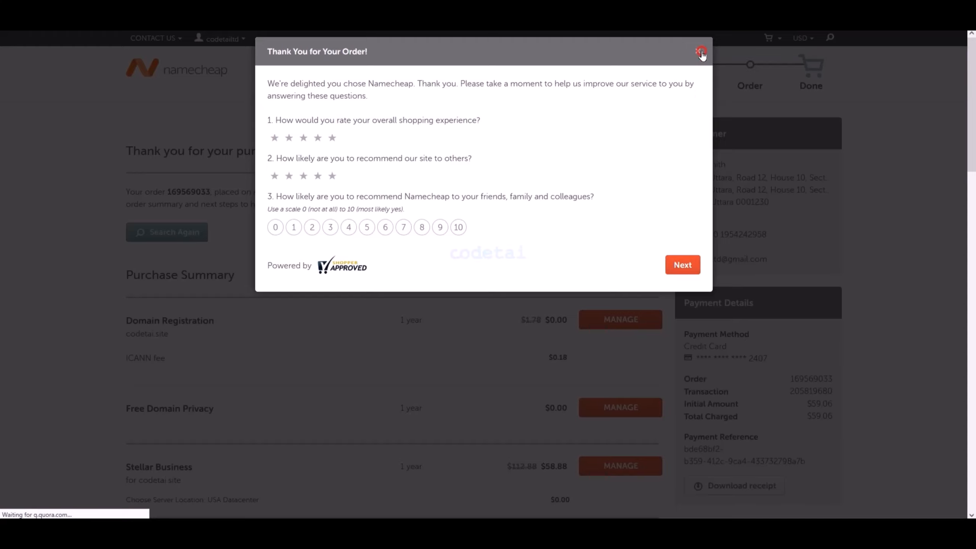
- Dismiss the order feedback survey, look over the purchase summary, and open the account dashboard
{"action": "left_click", "coordinate": [702, 54]}
{"action": "scroll", "coordinate": [622, 234], "scroll_direction": "down", "scroll_amount": 10}
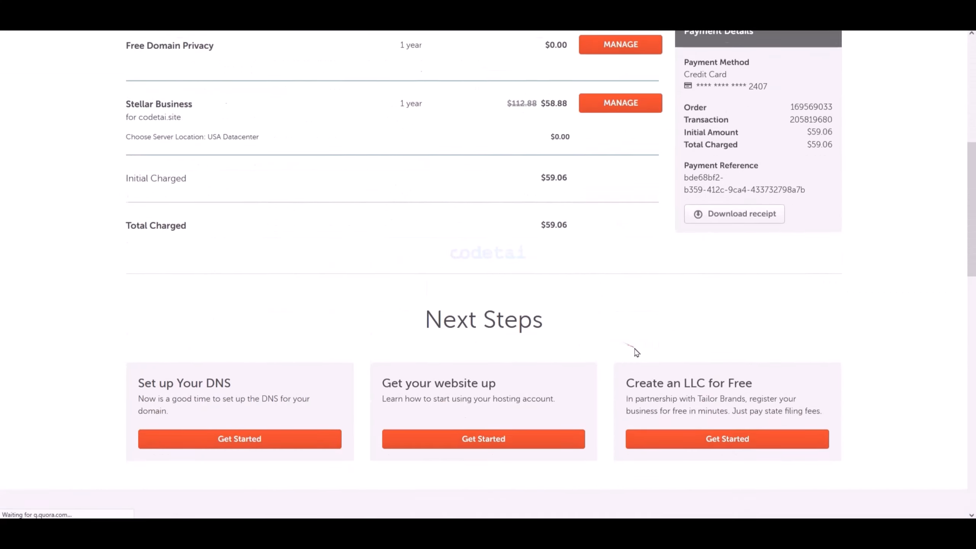
{"action": "scroll", "coordinate": [703, 393], "scroll_direction": "up", "scroll_amount": 3}
{"action": "scroll", "coordinate": [704, 392], "scroll_direction": "up", "scroll_amount": 8}
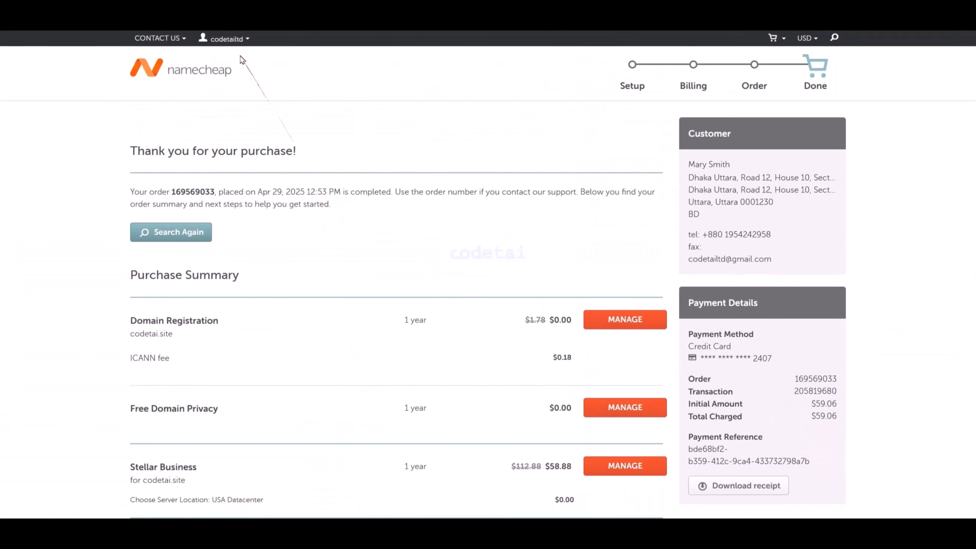
{"action": "left_click", "coordinate": [235, 39]}
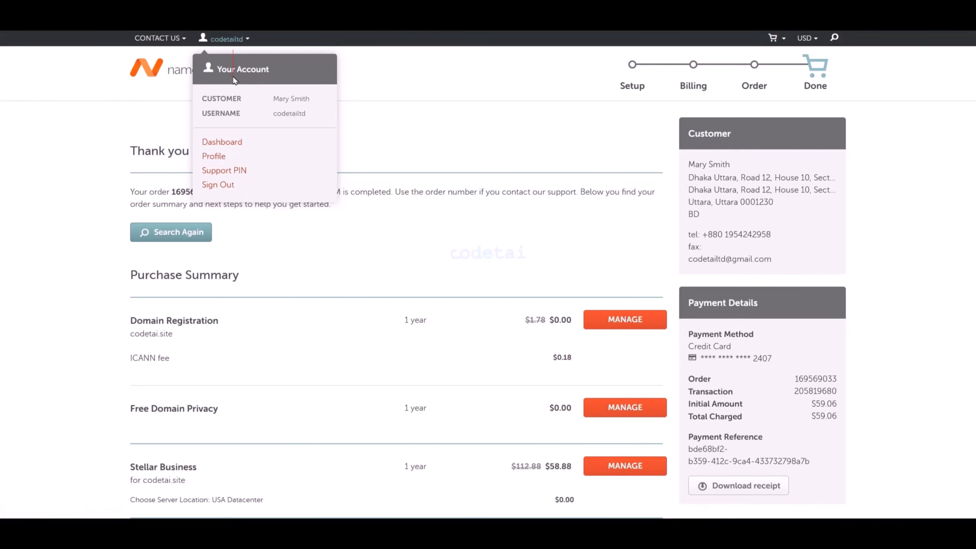
{"action": "left_click", "coordinate": [234, 143]}
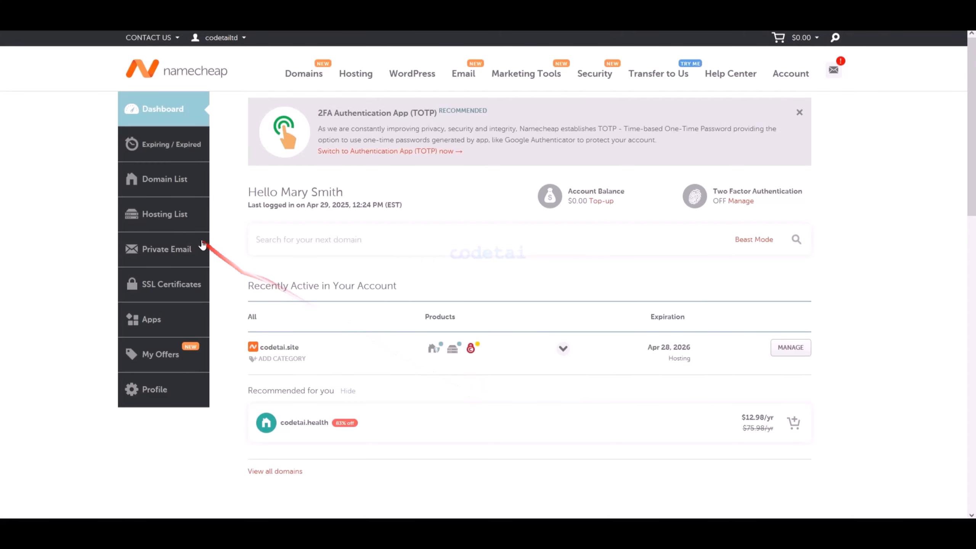
- Open cPanel from the codetai.site hosting subscription and look through its available tools
{"action": "left_click", "coordinate": [166, 214]}
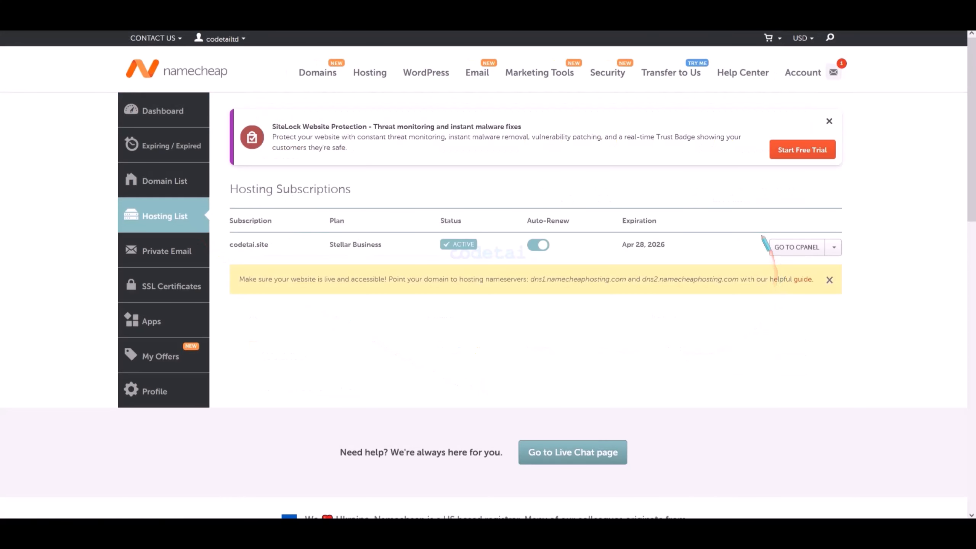
{"action": "left_click_drag", "start_coordinate": [762, 235], "coordinate": [854, 257]}
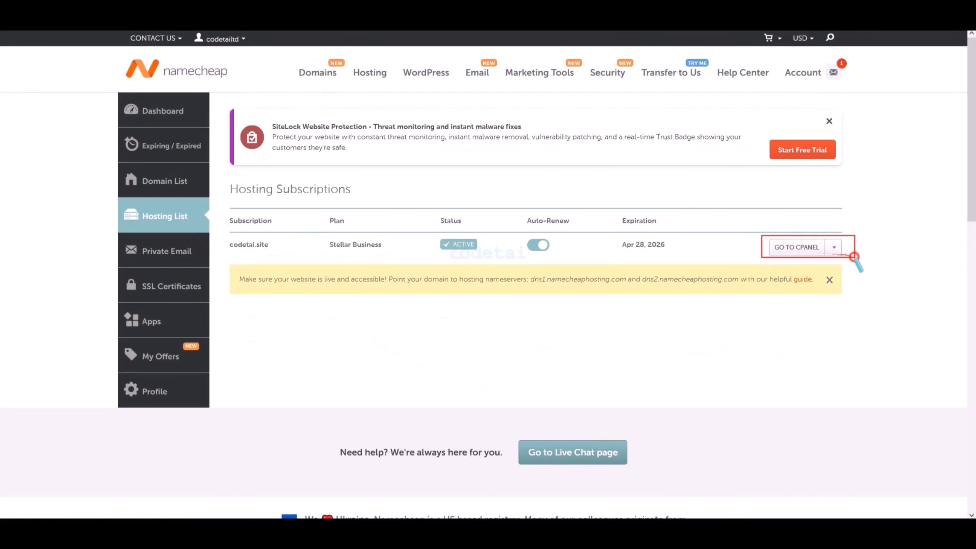
{"action": "left_click", "coordinate": [794, 249]}
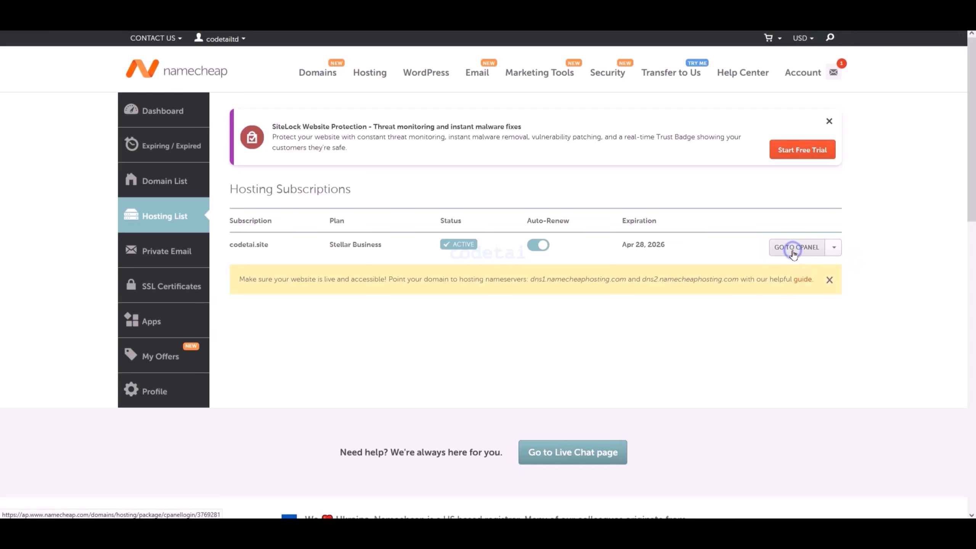
{"action": "left_click", "coordinate": [794, 250]}
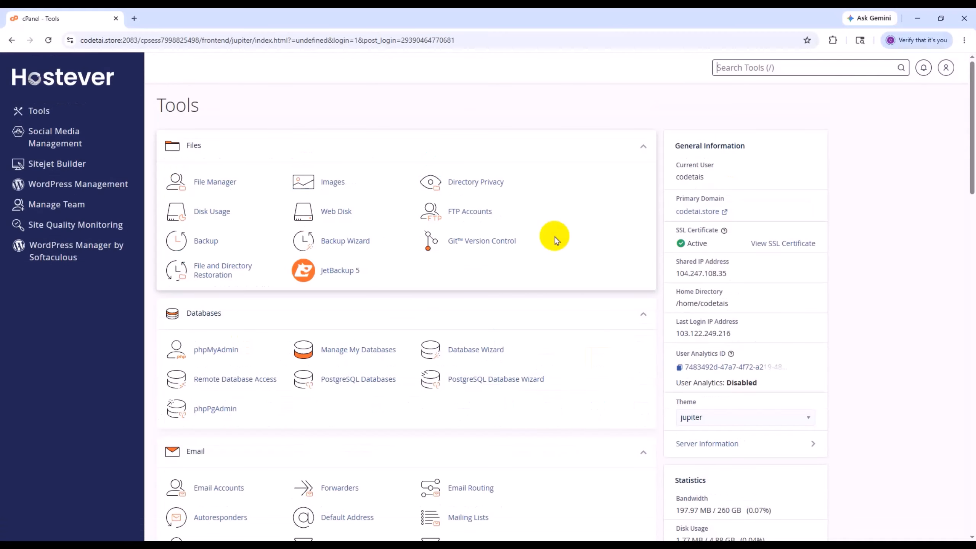
{"action": "scroll", "coordinate": [579, 299], "scroll_direction": "down", "scroll_amount": 15}
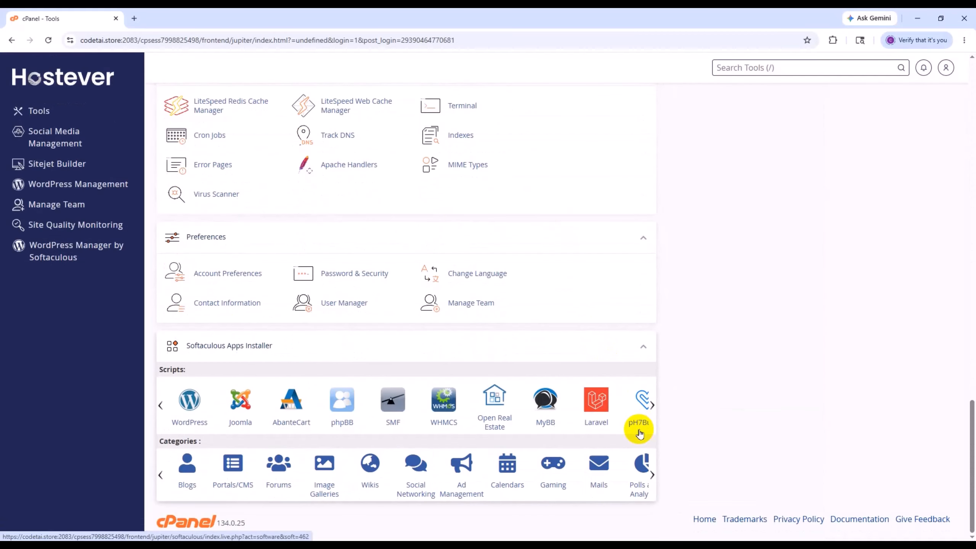
{"action": "scroll", "coordinate": [638, 428], "scroll_direction": "up", "scroll_amount": 15}
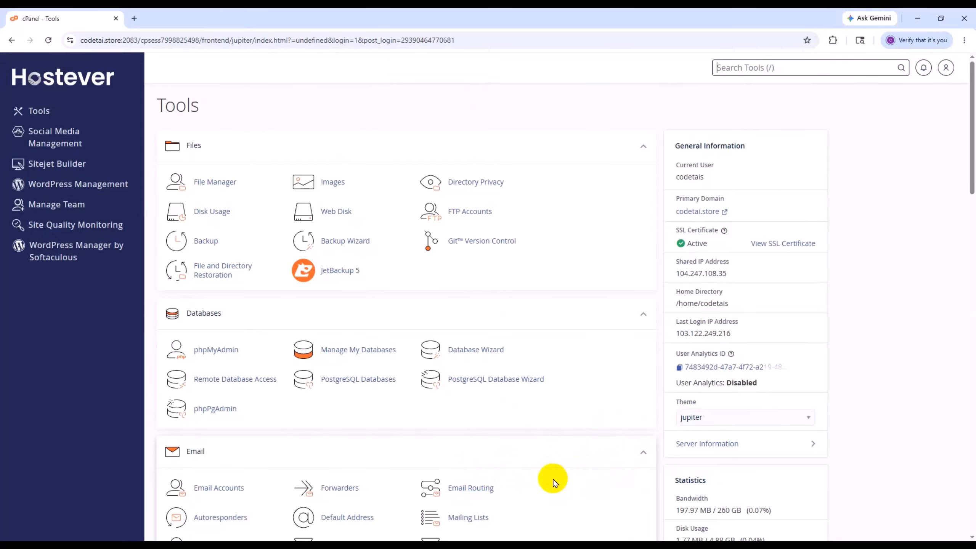
- Open the cPanel File Manager, go to the public_html directory, and start a file upload there
{"action": "left_click", "coordinate": [230, 184]}
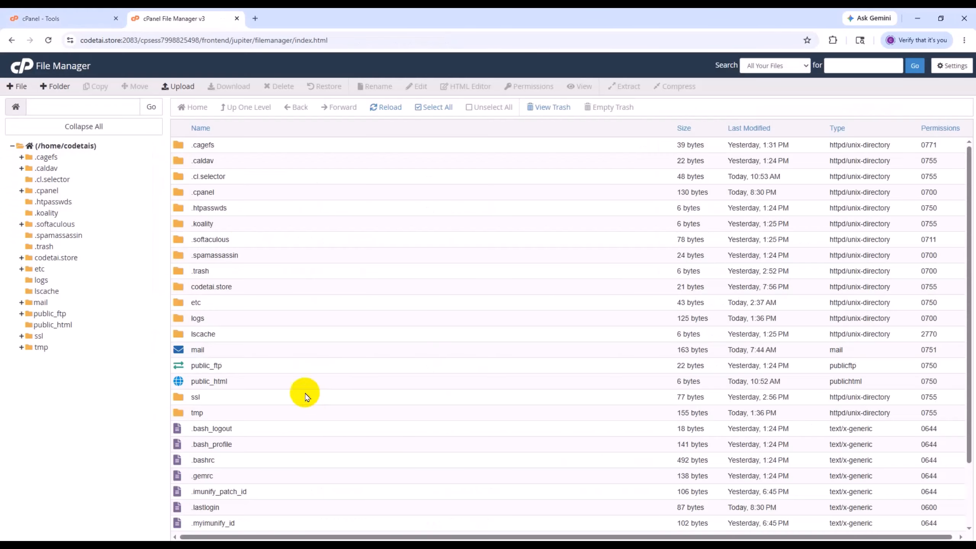
{"action": "left_click", "coordinate": [54, 325]}
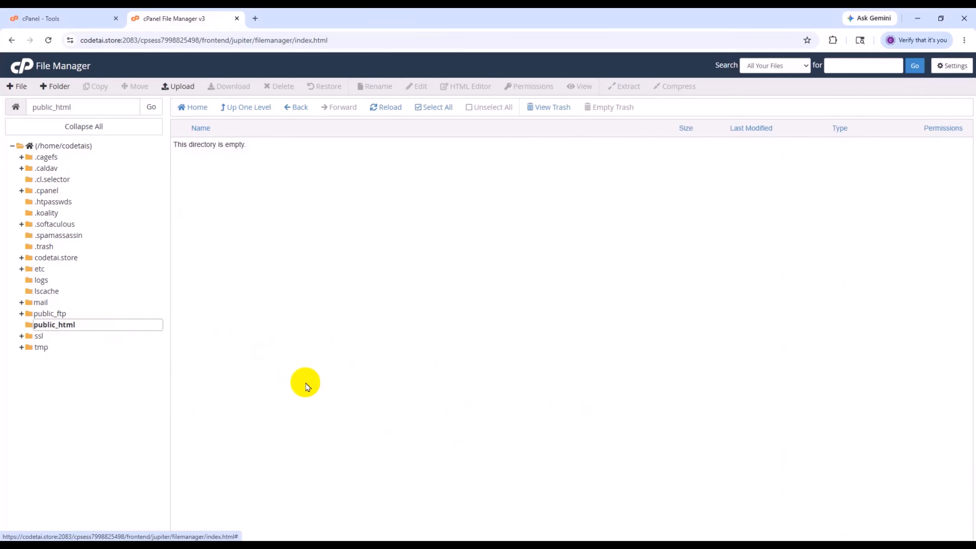
{"action": "left_click", "coordinate": [178, 86]}
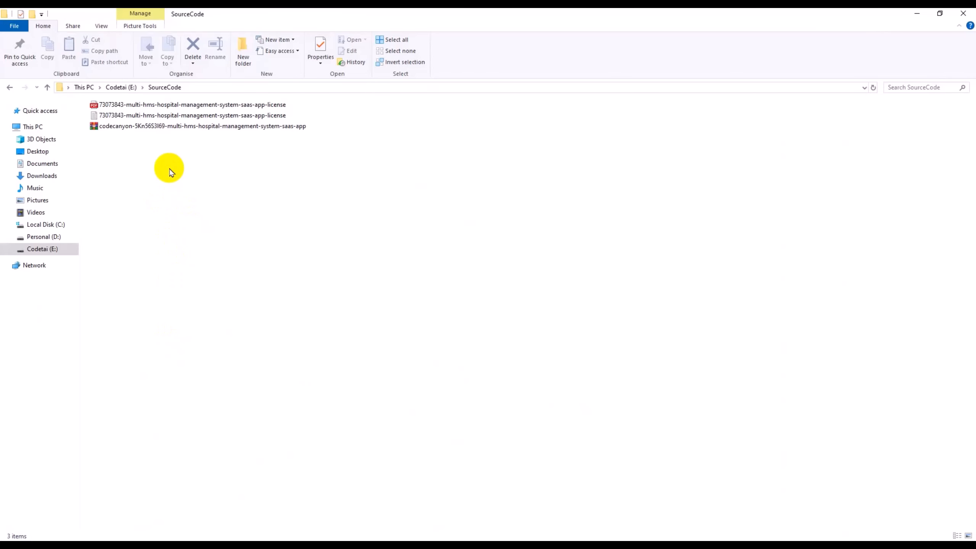
- In File Explorer, extract the downloaded CodeCanyon hospital management archive in SourceCode and inspect the contents of its Multi-Hospital zip
{"action": "right_click", "coordinate": [156, 126]}
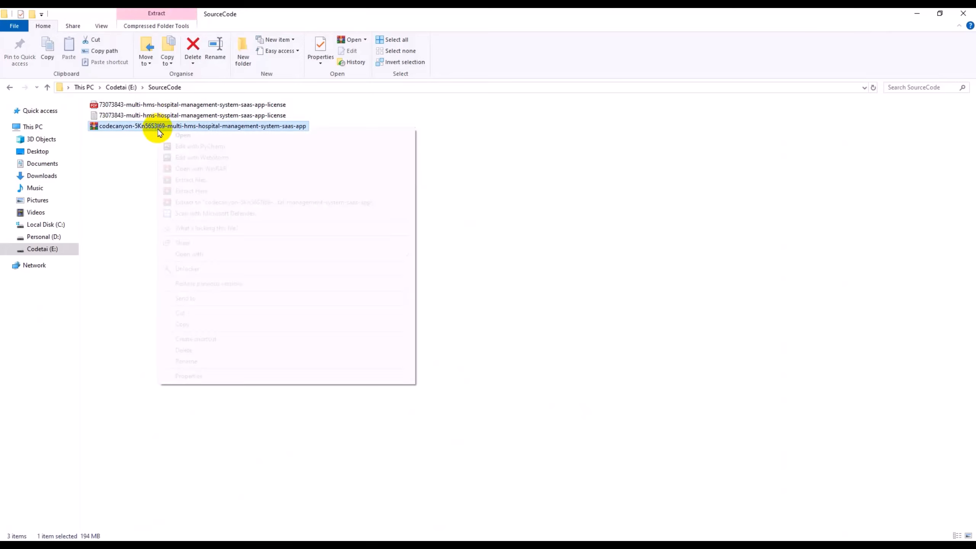
{"action": "left_click", "coordinate": [190, 203]}
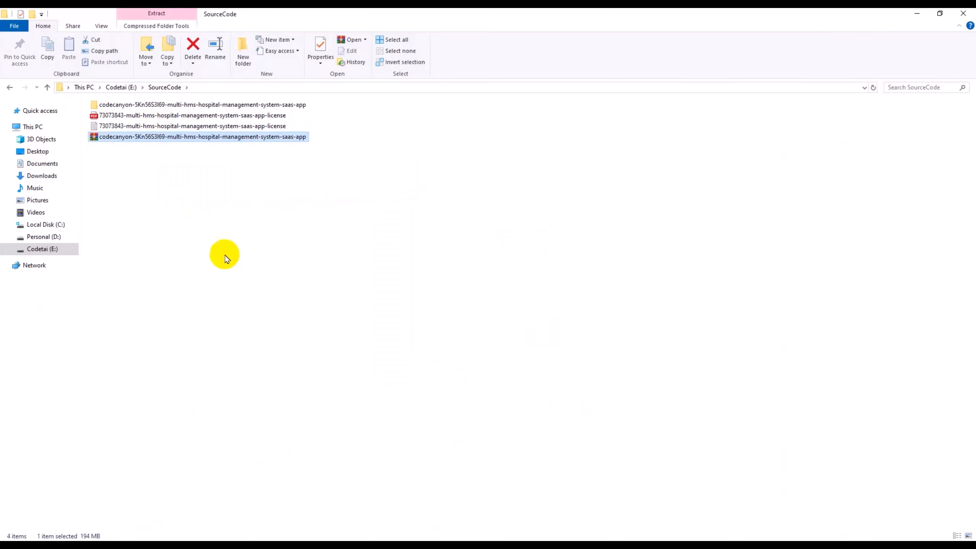
{"action": "double_click", "coordinate": [193, 105]}
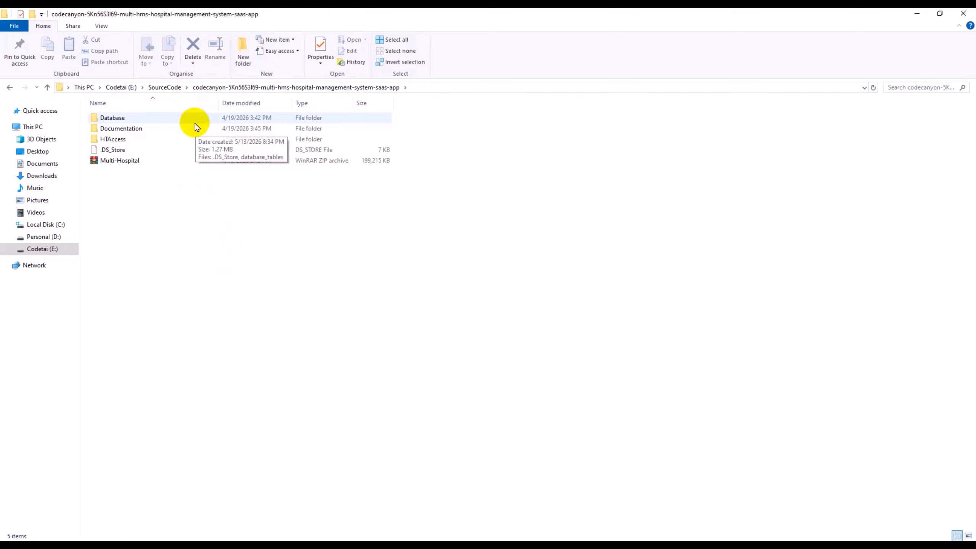
{"action": "double_click", "coordinate": [114, 162]}
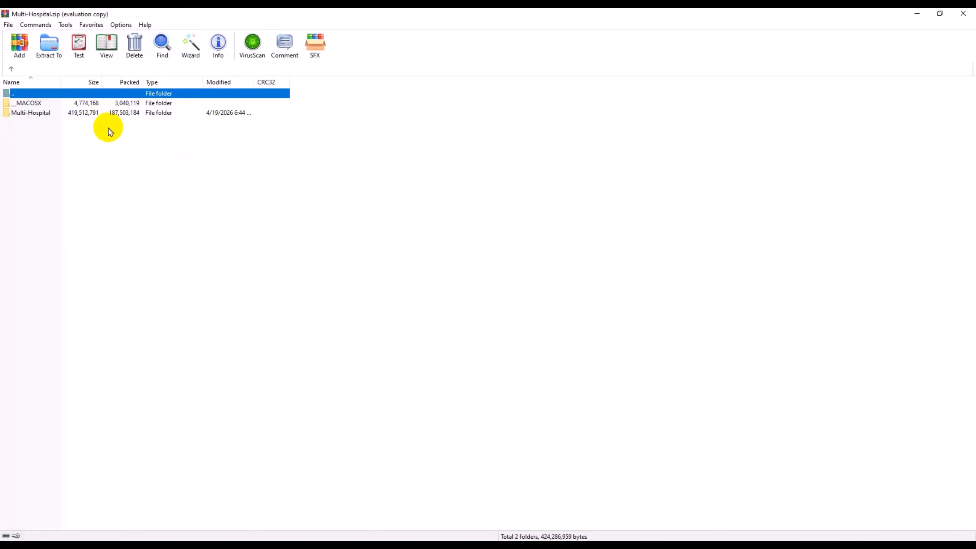
{"action": "left_click", "coordinate": [566, 235]}
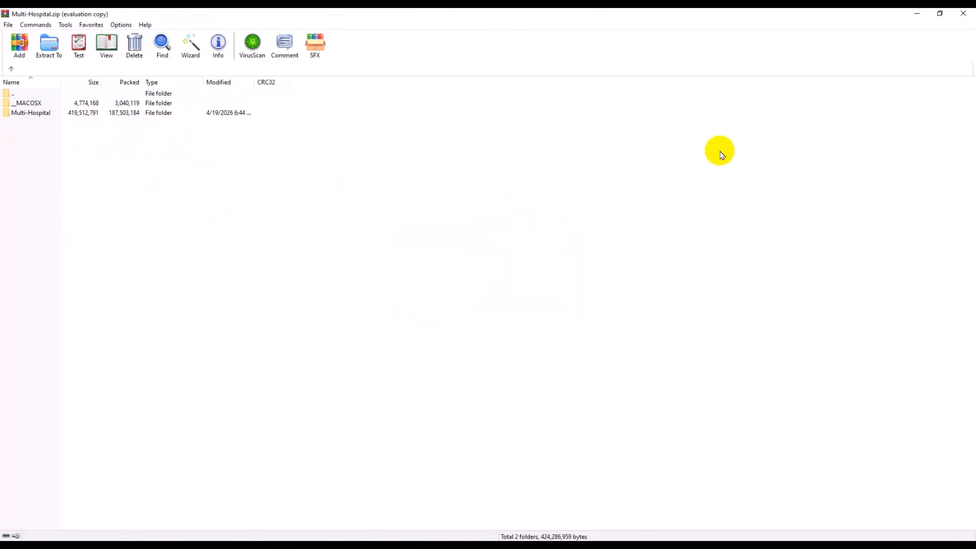
{"action": "key", "text": "Escape"}
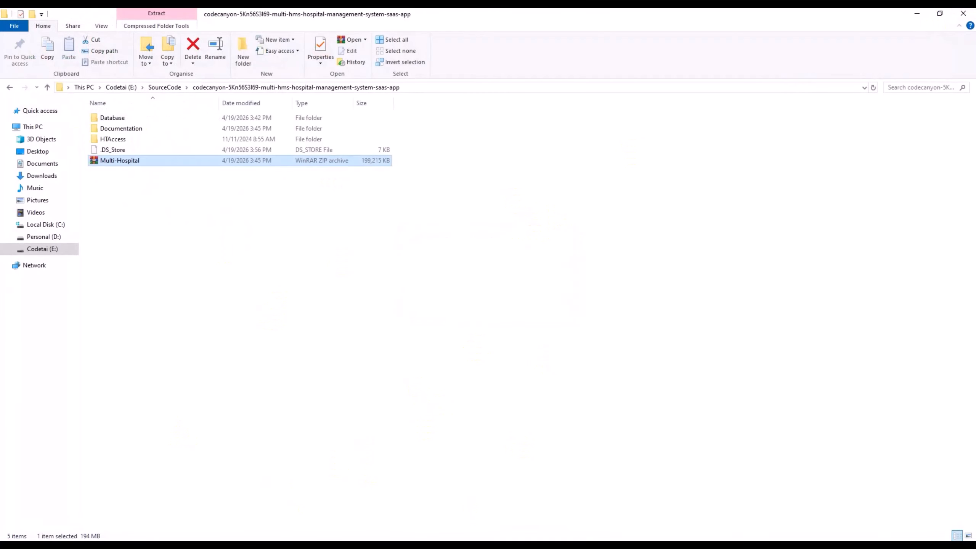
- Back in the browser, upload Multi-Hospital.zip from the extracted package folder to public_html and return to that directory
{"action": "key", "text": "alt+Tab"}
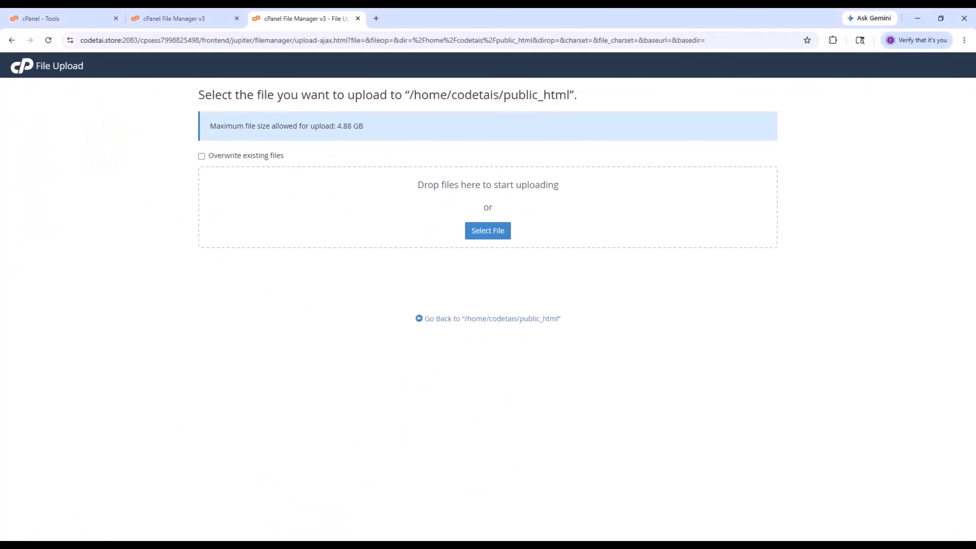
{"action": "left_click", "coordinate": [487, 233]}
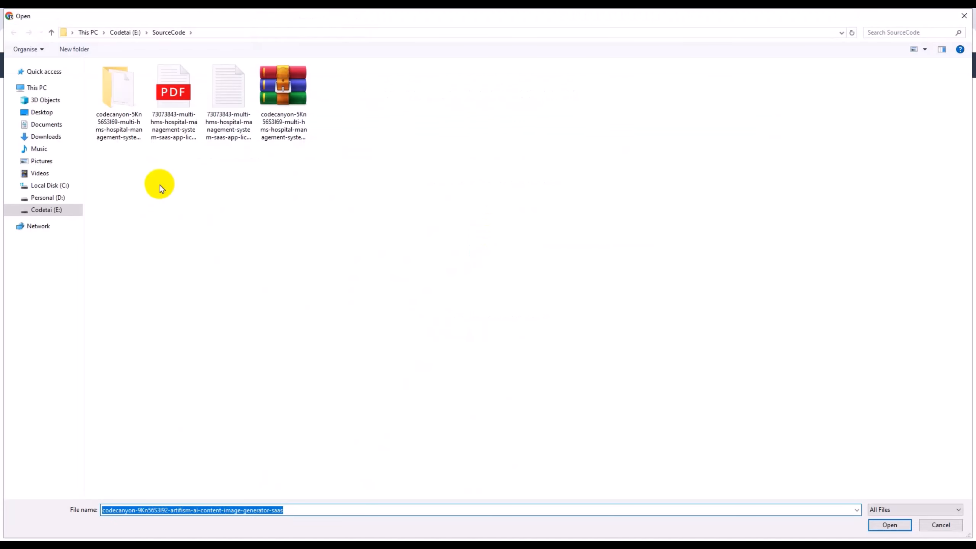
{"action": "double_click", "coordinate": [123, 110]}
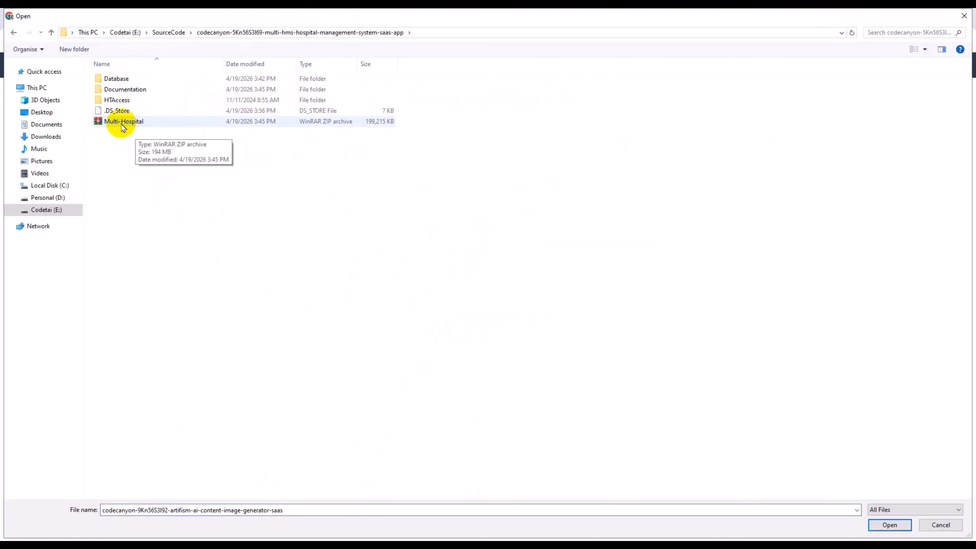
{"action": "double_click", "coordinate": [125, 123]}
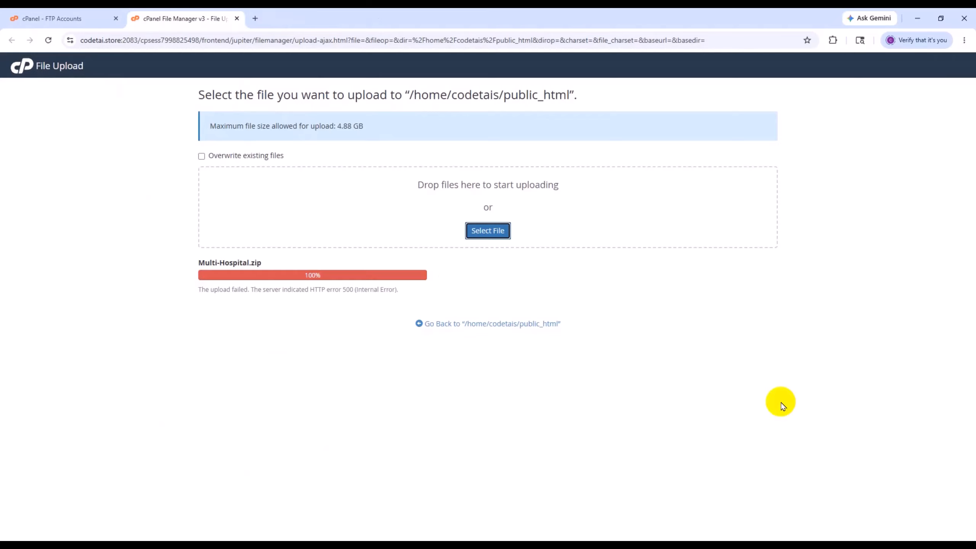
{"action": "left_click", "coordinate": [469, 323]}
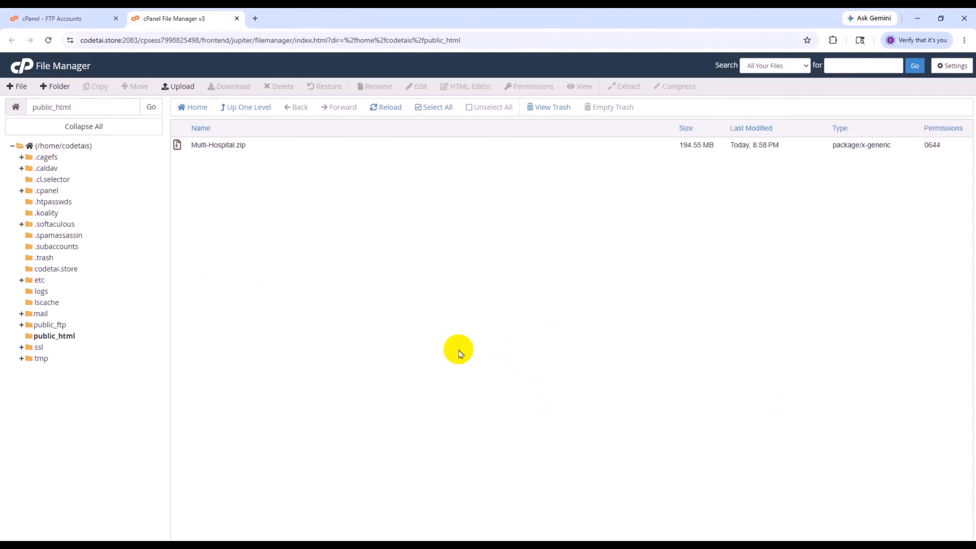
- Extract Multi-Hospital.zip into /public_html and close the extraction results
{"action": "left_click", "coordinate": [268, 145]}
{"action": "right_click", "coordinate": [268, 145]}
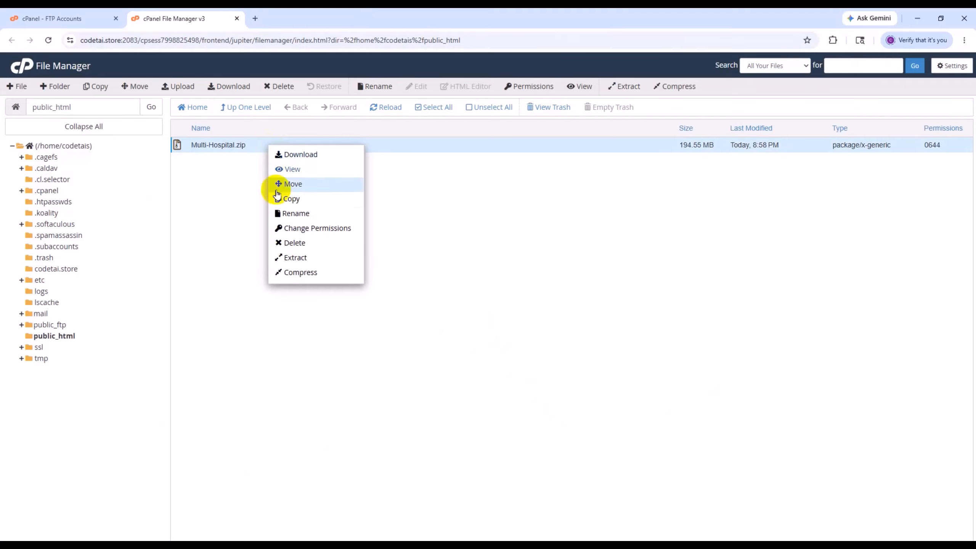
{"action": "left_click", "coordinate": [296, 258]}
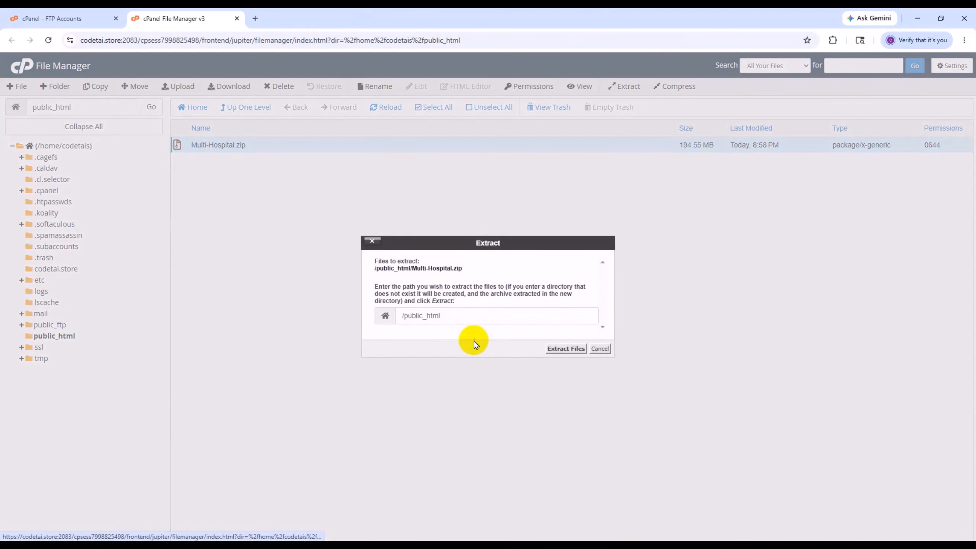
{"action": "left_click", "coordinate": [579, 353]}
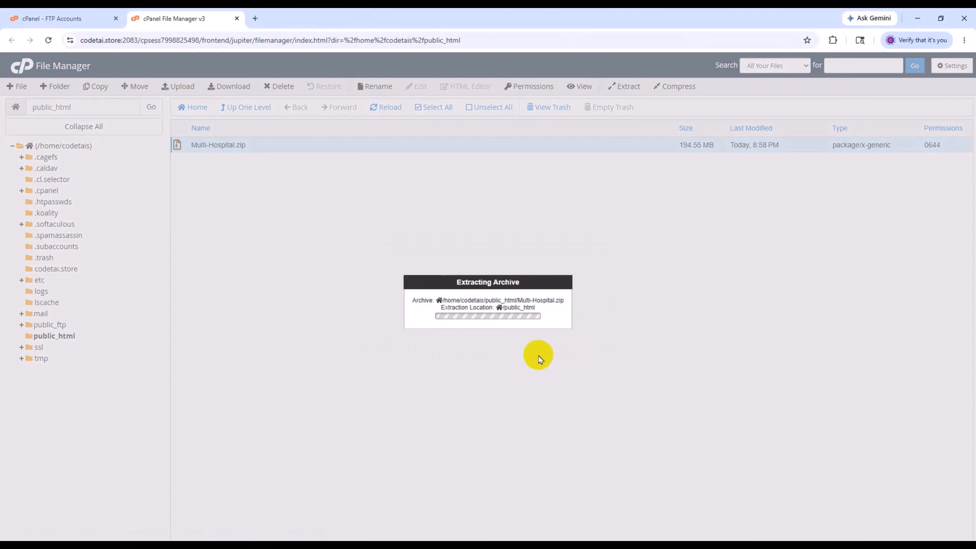
{"action": "left_click", "coordinate": [650, 400]}
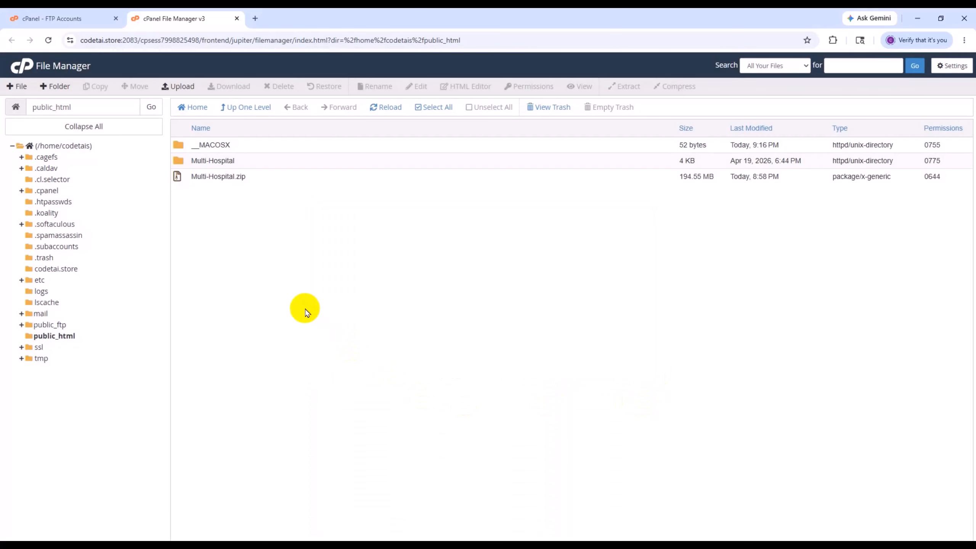
- Permanently delete Multi-Hospital.zip and the __MACOSX folder from public_html, skipping the trash
{"action": "left_click", "coordinate": [254, 178]}
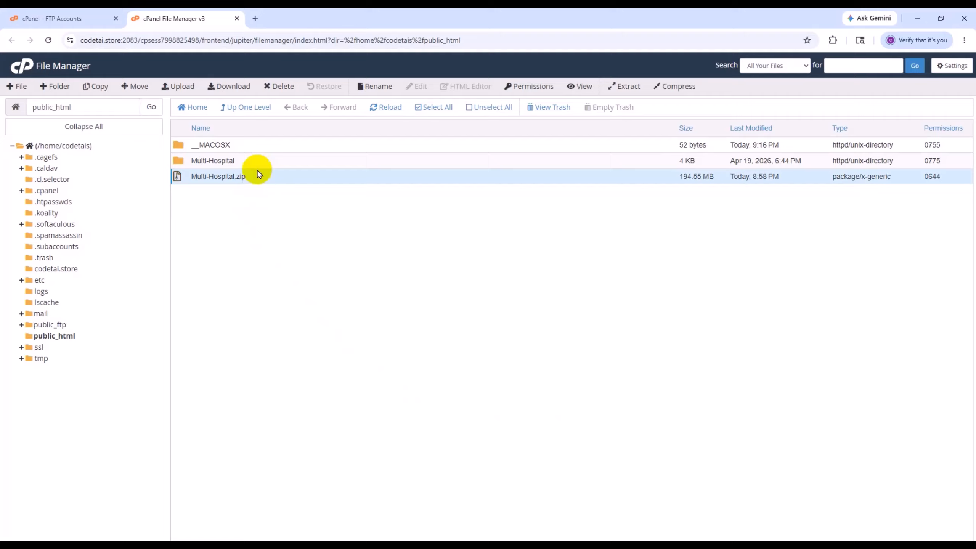
{"action": "left_click", "coordinate": [280, 86]}
{"action": "left_click", "coordinate": [406, 303]}
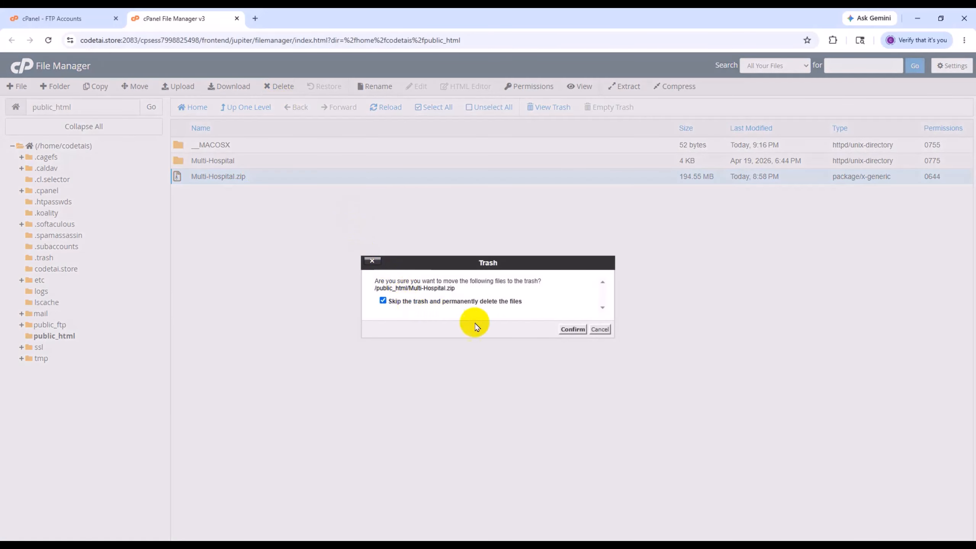
{"action": "left_click", "coordinate": [572, 330]}
{"action": "left_click", "coordinate": [246, 145]}
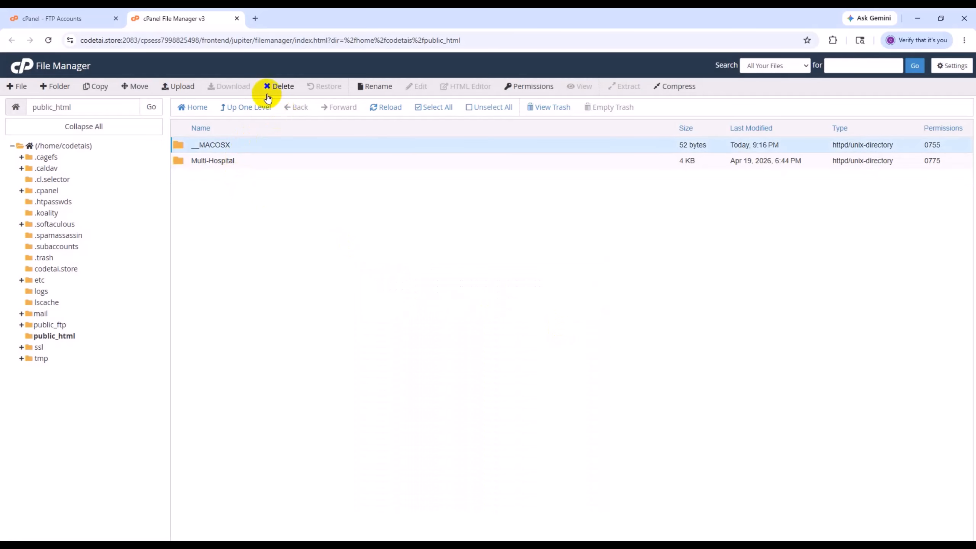
{"action": "left_click", "coordinate": [280, 87]}
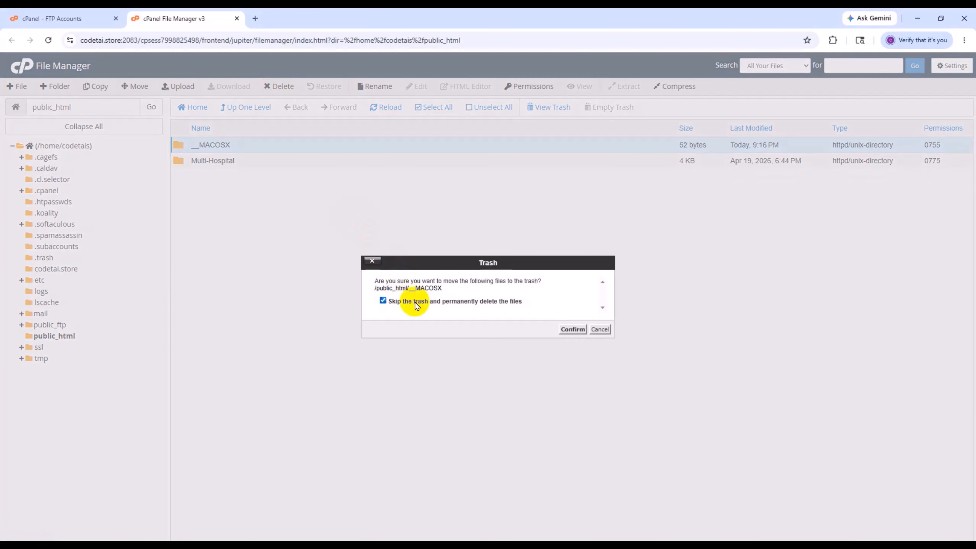
{"action": "left_click", "coordinate": [572, 330]}
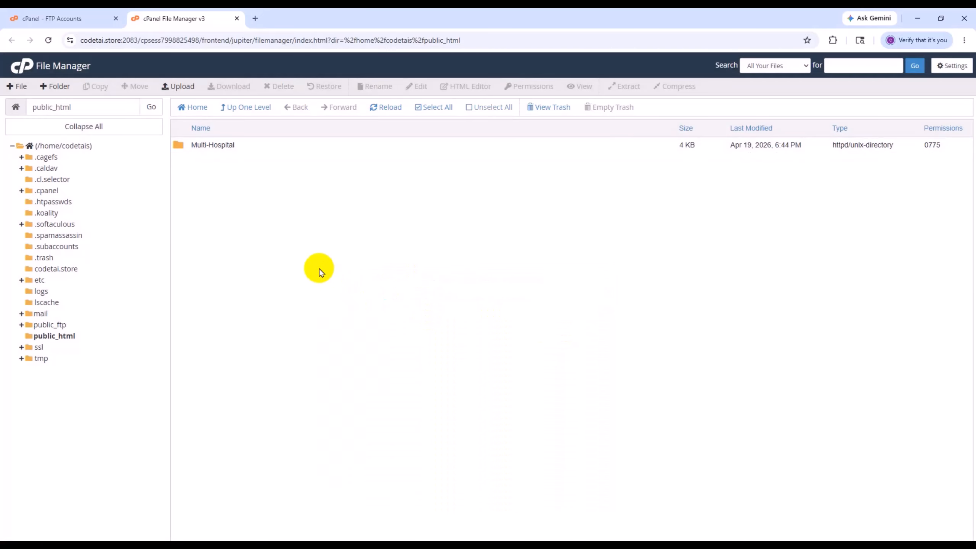
- Move all files and folders from the Multi-Hospital folder up into public_html
{"action": "double_click", "coordinate": [260, 153]}
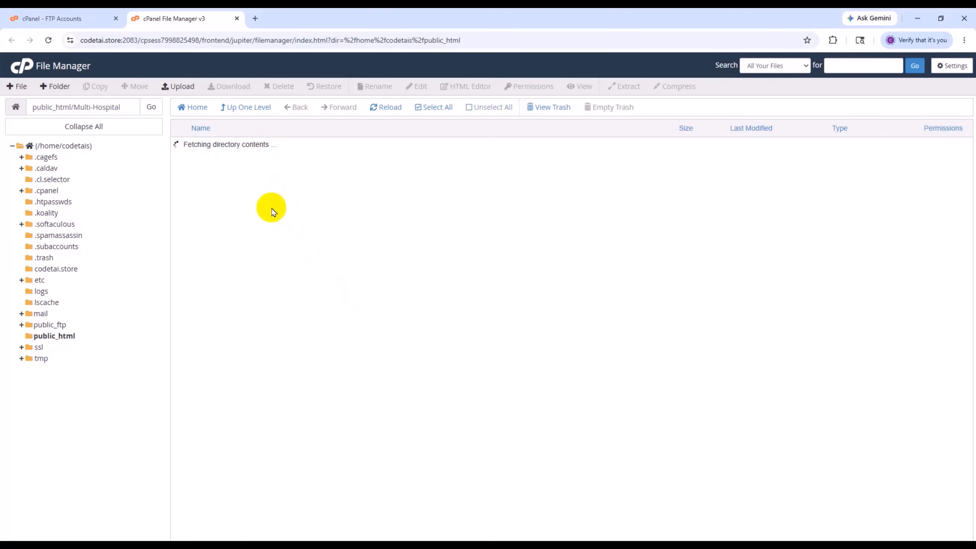
{"action": "scroll", "coordinate": [342, 296], "scroll_direction": "down", "scroll_amount": 3}
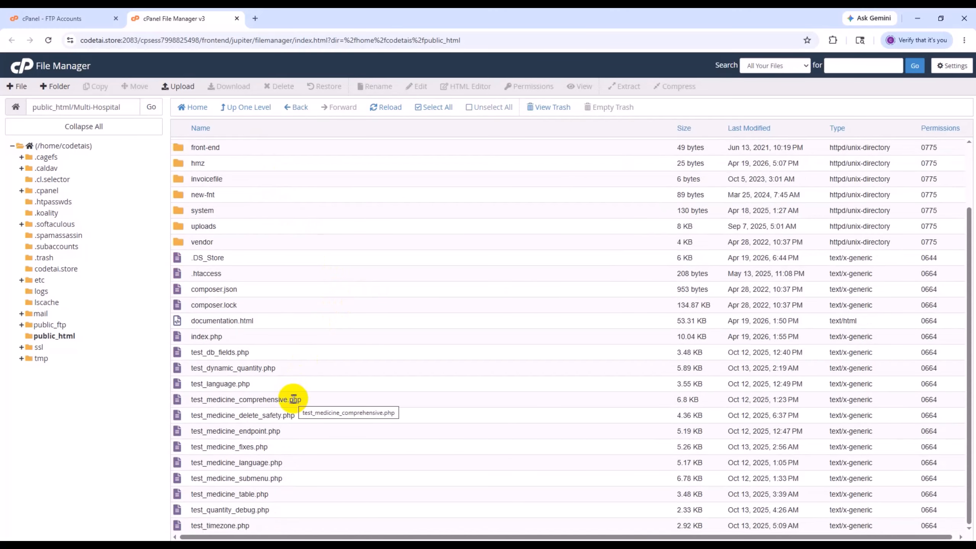
{"action": "scroll", "coordinate": [294, 396], "scroll_direction": "up", "scroll_amount": 3}
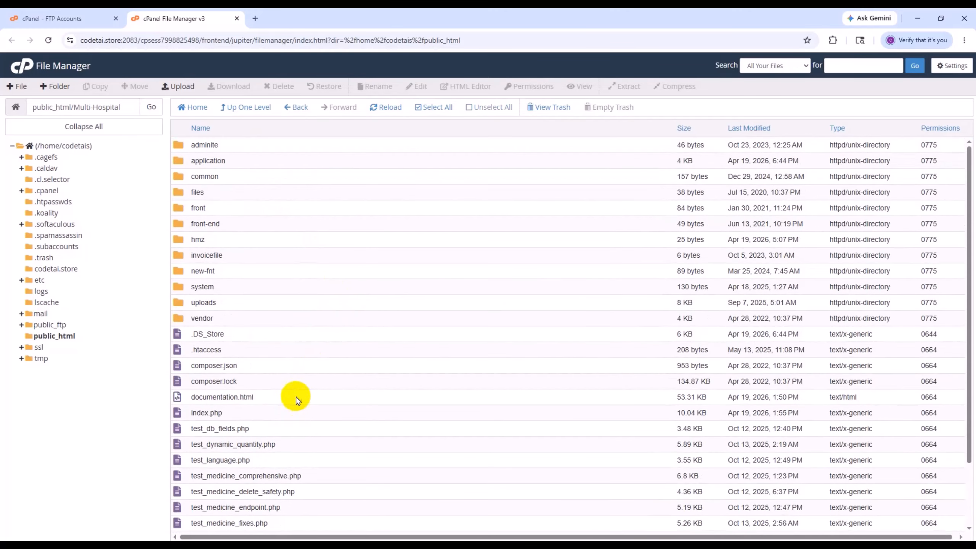
{"action": "left_click", "coordinate": [432, 108]}
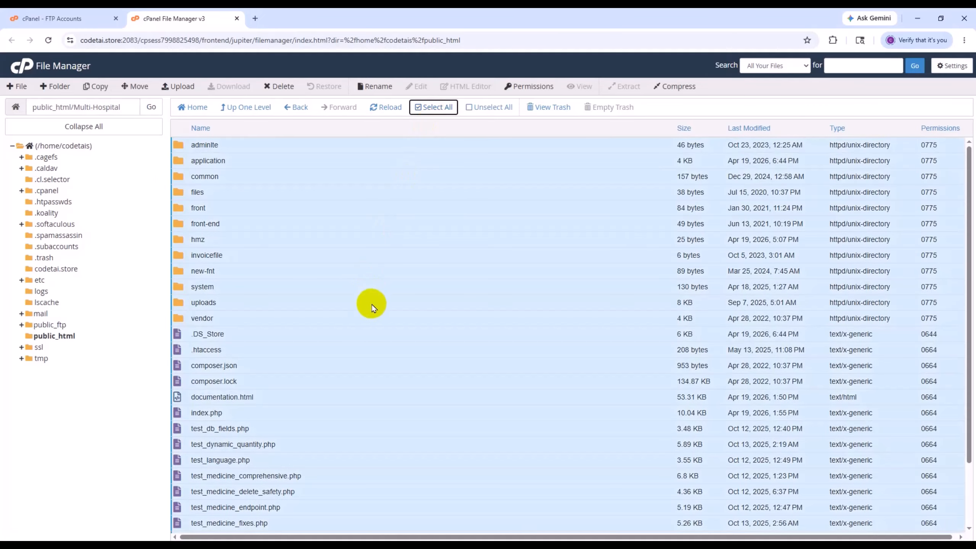
{"action": "left_click_drag", "start_coordinate": [451, 312], "coordinate": [58, 336]}
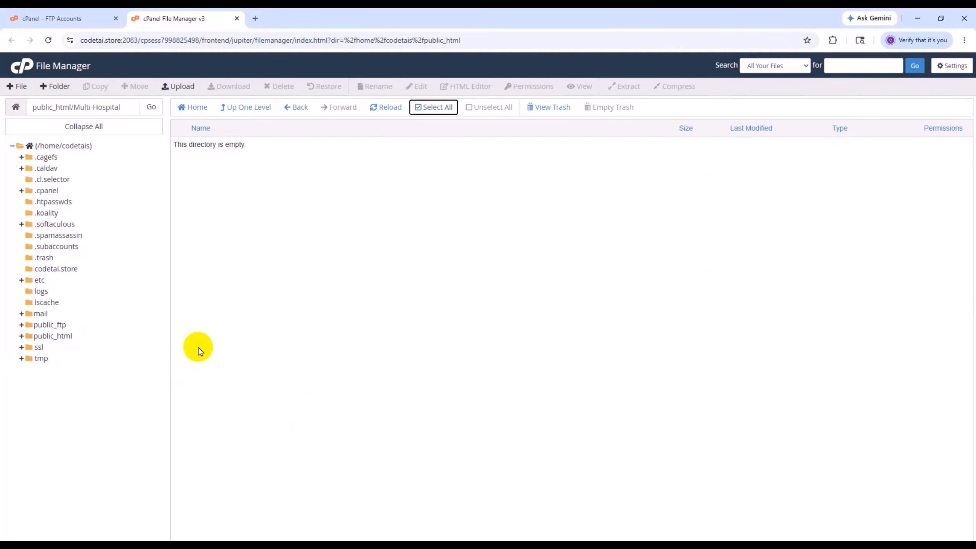
- Permanently delete the Multi-Hospital folder from public_html, skipping the trash, and look over the application files in the directory
{"action": "left_click", "coordinate": [64, 336]}
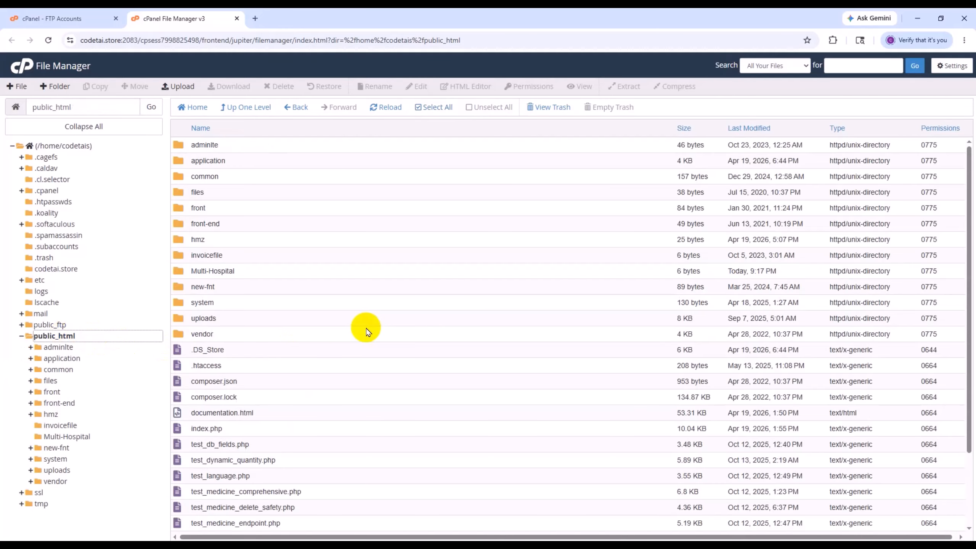
{"action": "left_click", "coordinate": [261, 272]}
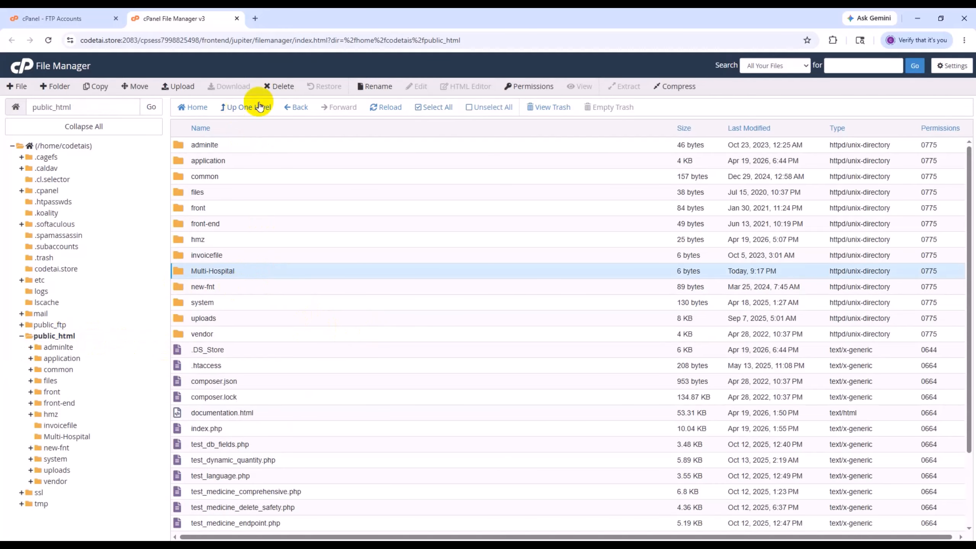
{"action": "left_click", "coordinate": [279, 86]}
{"action": "left_click", "coordinate": [417, 302]}
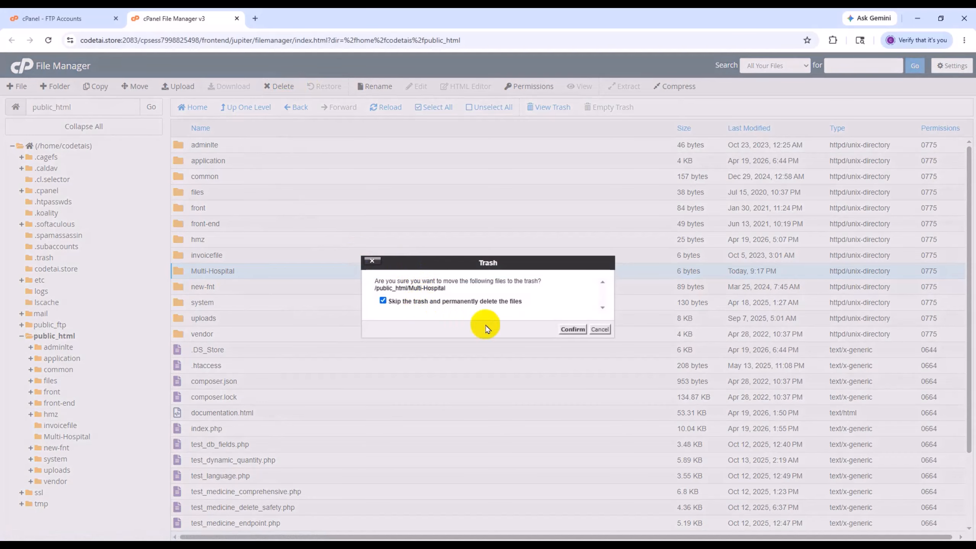
{"action": "left_click", "coordinate": [568, 329]}
{"action": "scroll", "coordinate": [181, 389], "scroll_direction": "down", "scroll_amount": 2}
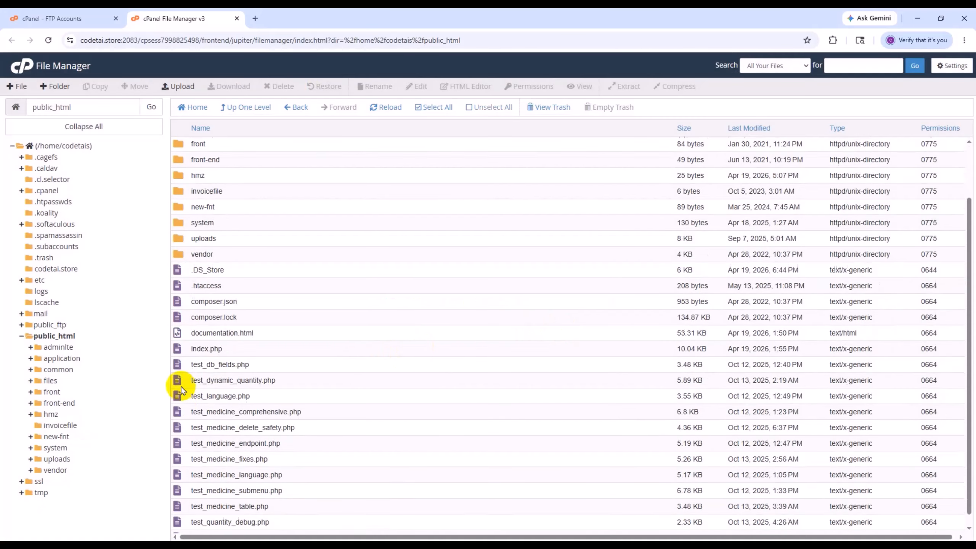
{"action": "scroll", "coordinate": [251, 399], "scroll_direction": "up", "scroll_amount": 2}
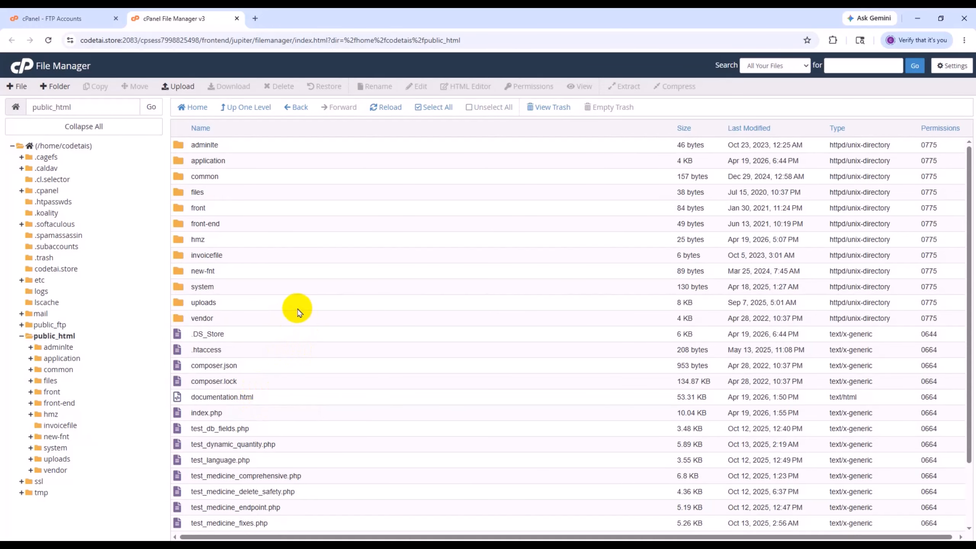
{"action": "scroll", "coordinate": [290, 338], "scroll_direction": "down", "scroll_amount": 2}
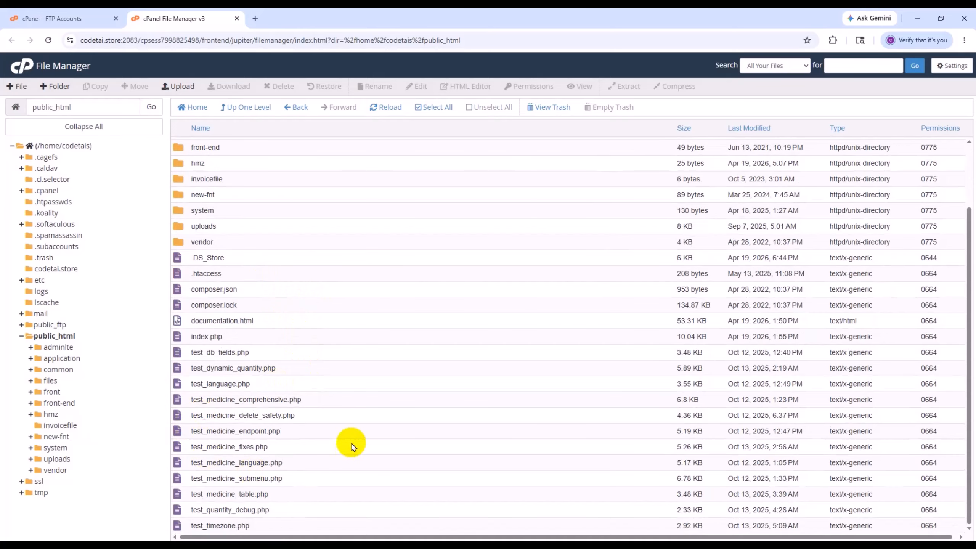
{"action": "scroll", "coordinate": [352, 446], "scroll_direction": "up", "scroll_amount": 2}
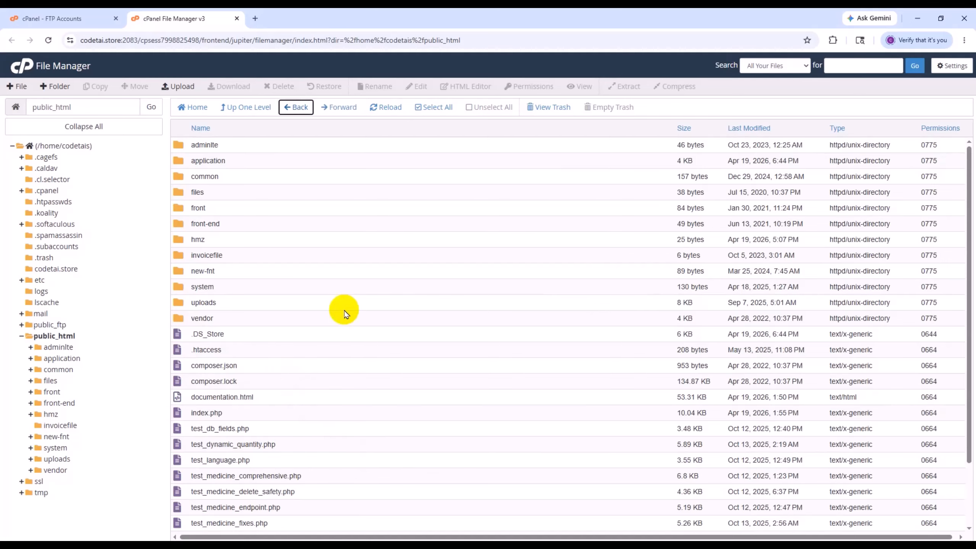
- Open codetai.store in a new browser tab to check whether the site loads
{"action": "left_click", "coordinate": [253, 17]}
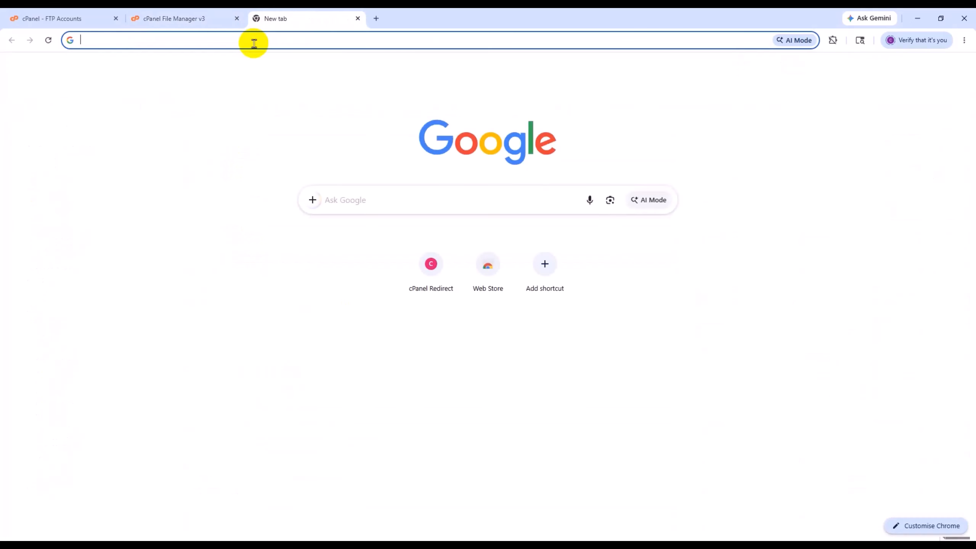
{"action": "left_click", "coordinate": [254, 40]}
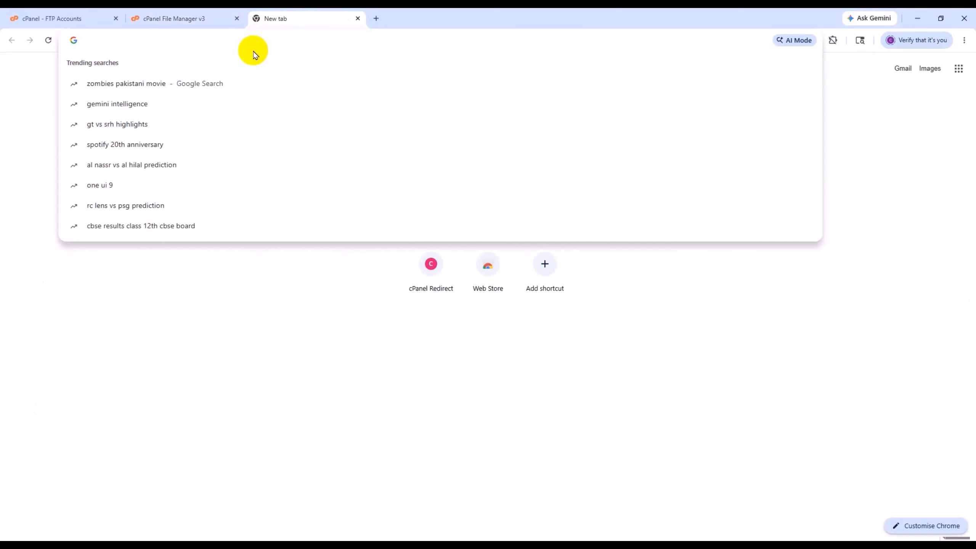
{"action": "type", "text": "codetai"}
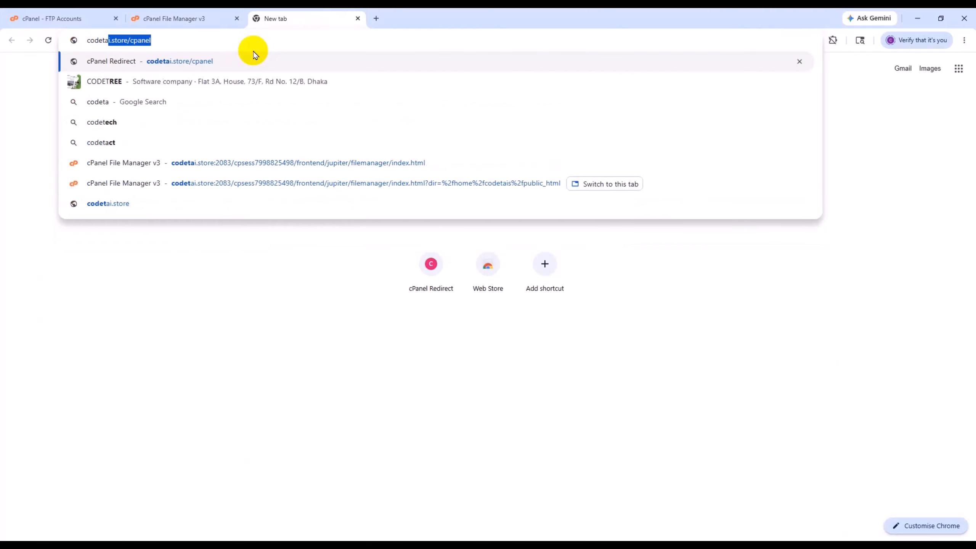
{"action": "type", "text": ".store"}
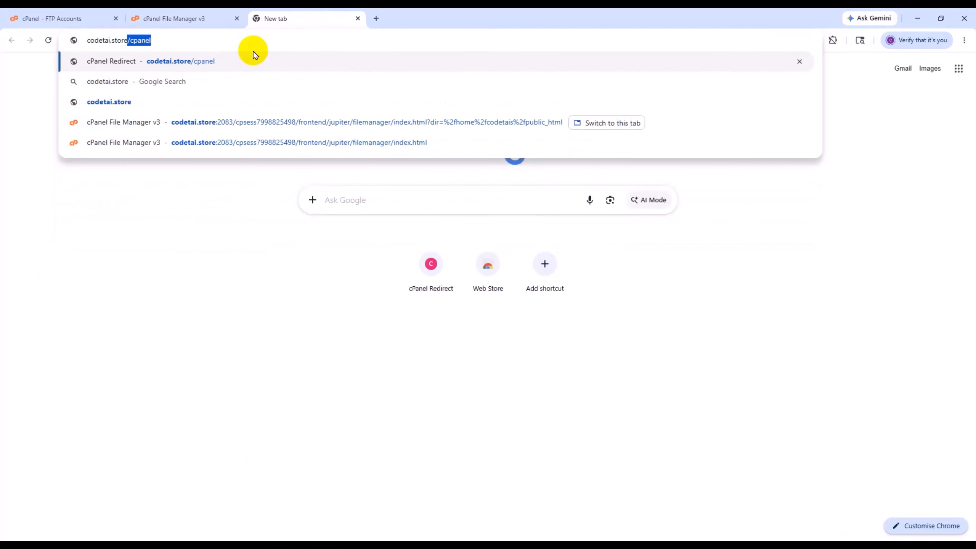
{"action": "key", "text": "Delete"}
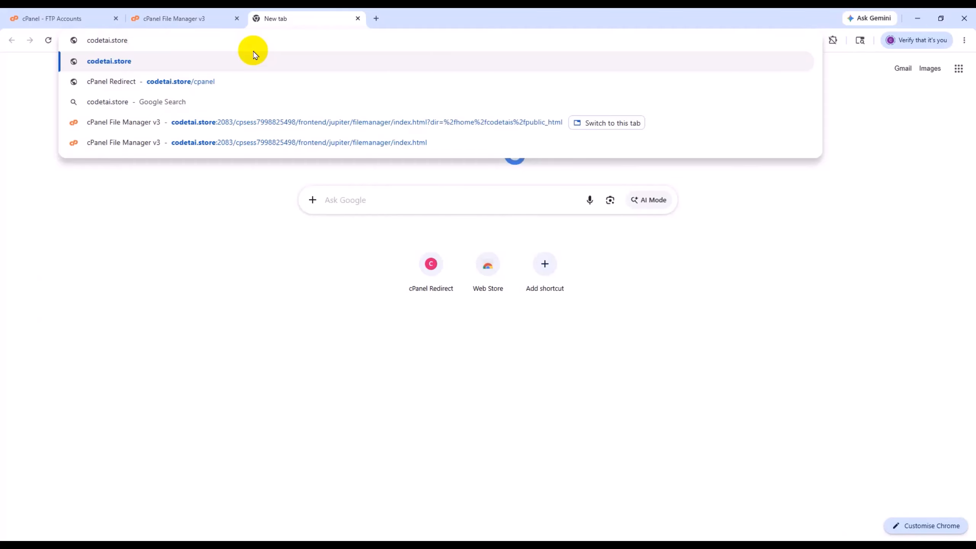
{"action": "left_click", "coordinate": [253, 55]}
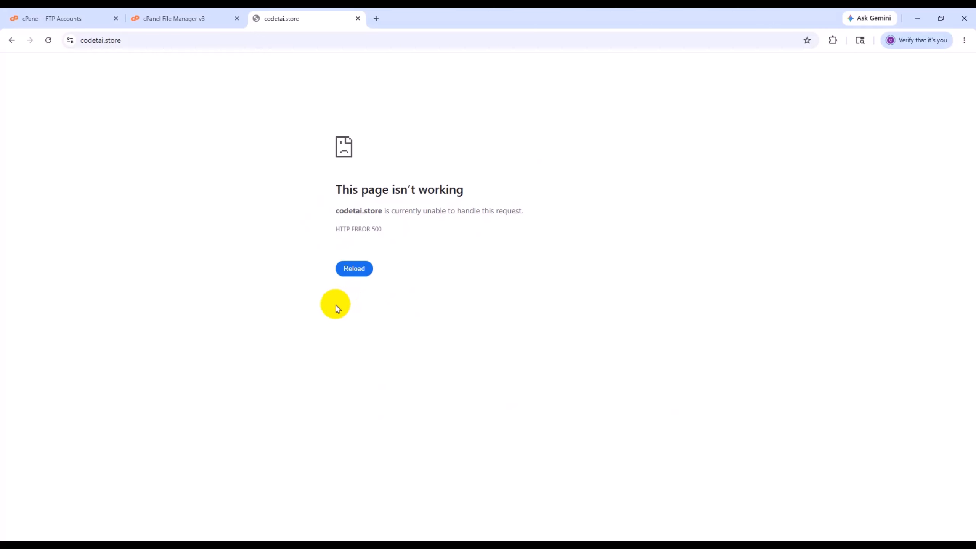
- Open database.php from public_html/application/config in the File Manager editor and locate the default database connection settings
{"action": "left_click", "coordinate": [170, 16]}
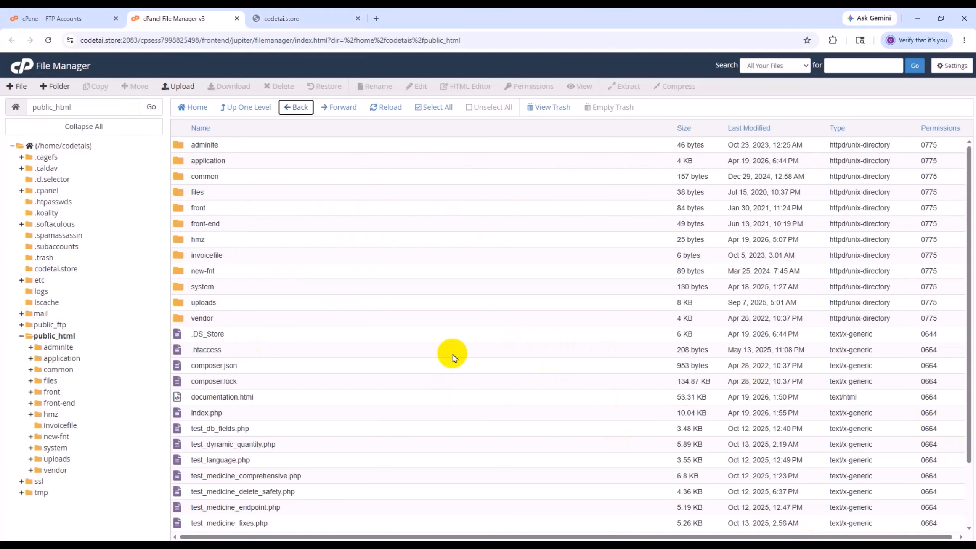
{"action": "double_click", "coordinate": [275, 162]}
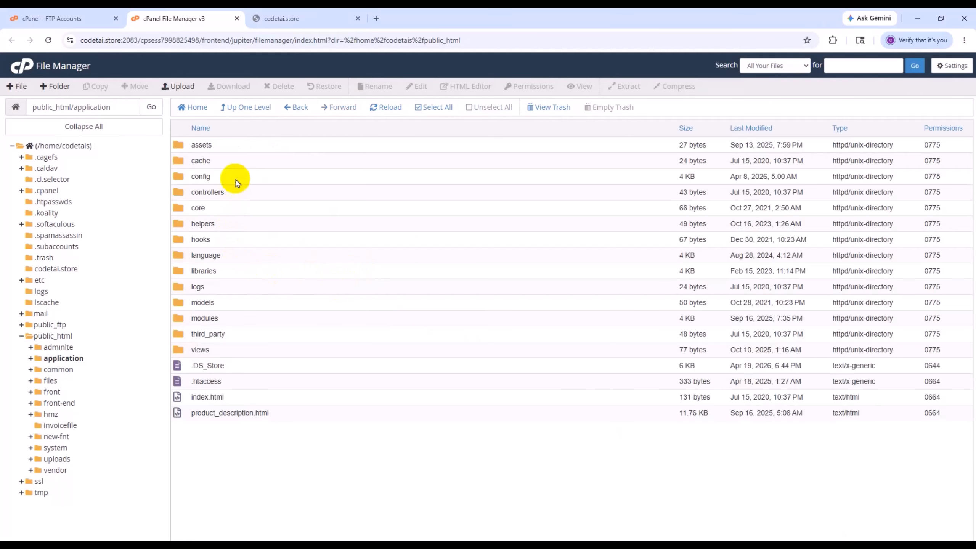
{"action": "double_click", "coordinate": [236, 182]}
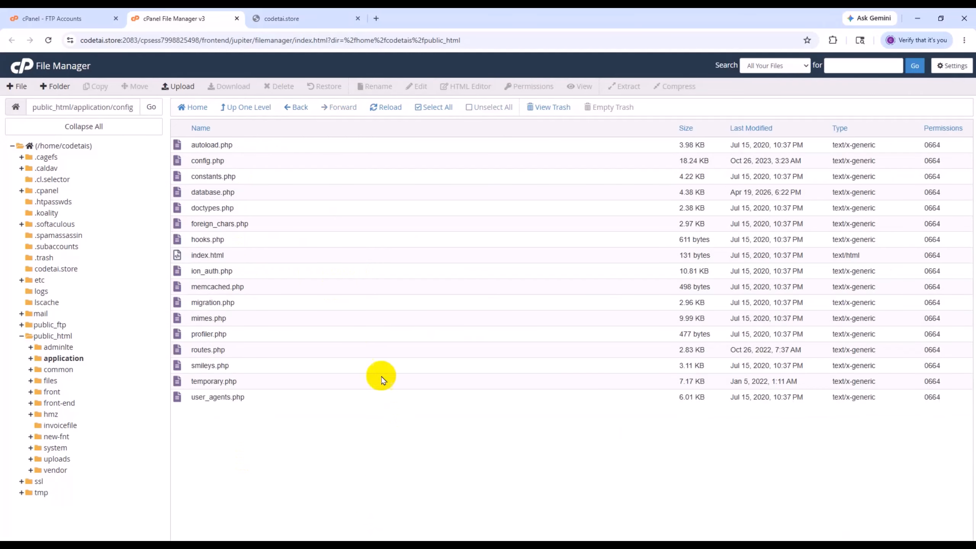
{"action": "left_click", "coordinate": [249, 195]}
{"action": "right_click", "coordinate": [249, 195]}
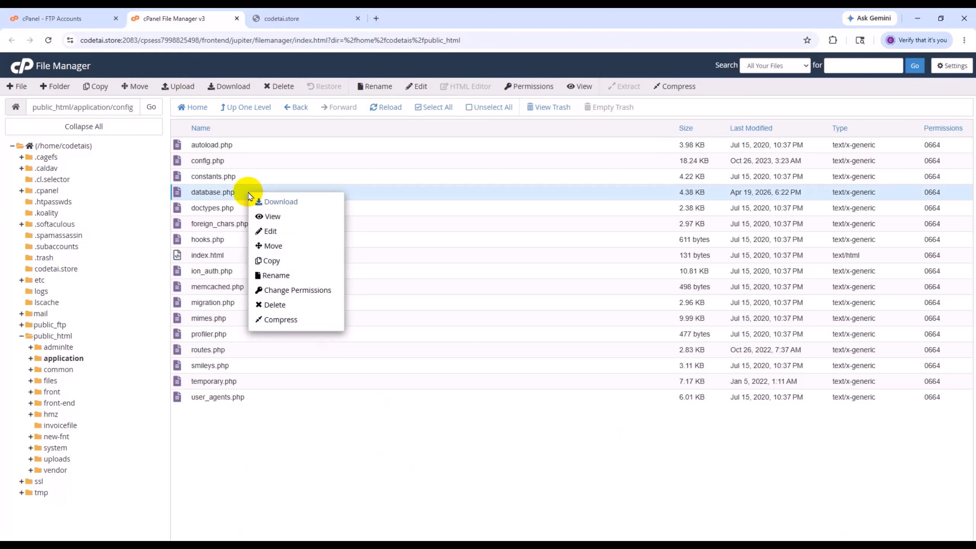
{"action": "left_click", "coordinate": [262, 230]}
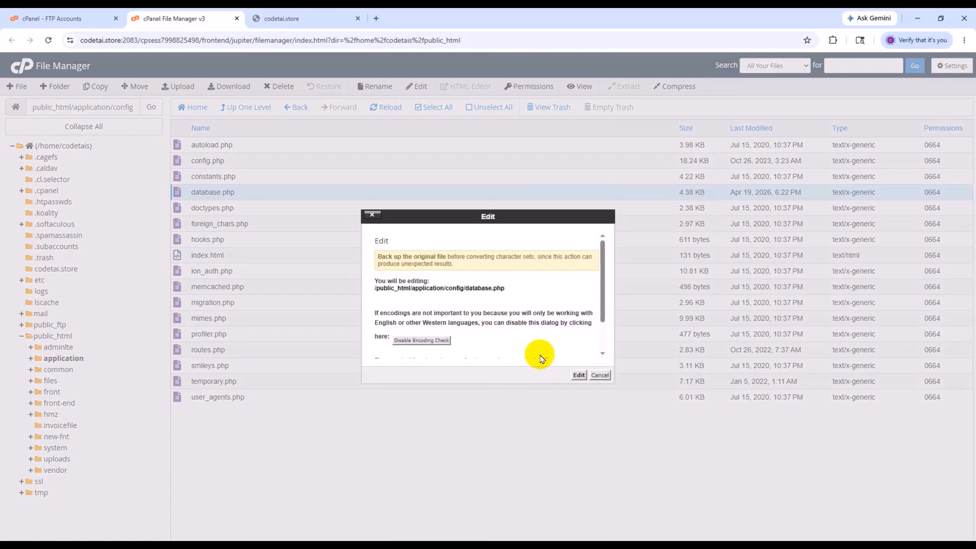
{"action": "left_click", "coordinate": [581, 374]}
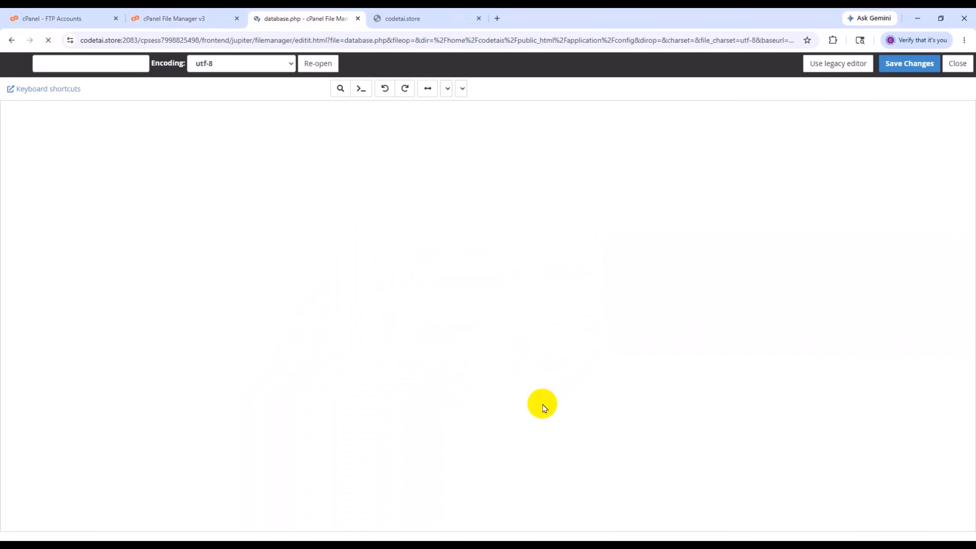
{"action": "scroll", "coordinate": [331, 398], "scroll_direction": "down", "scroll_amount": 8}
{"action": "scroll", "coordinate": [331, 398], "scroll_direction": "down", "scroll_amount": 4}
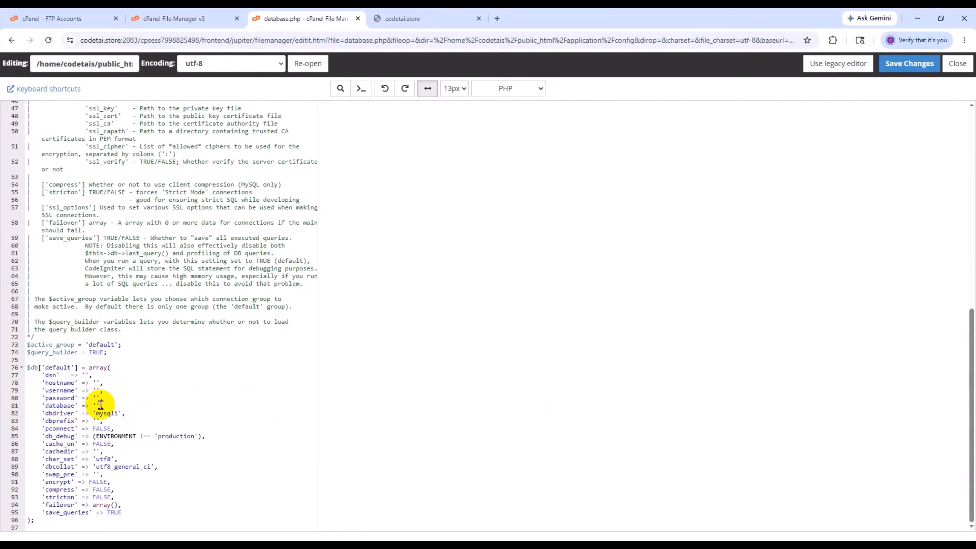
- Create a new database named codetais_data with cPanel's Database Wizard
{"action": "left_click", "coordinate": [95, 13]}
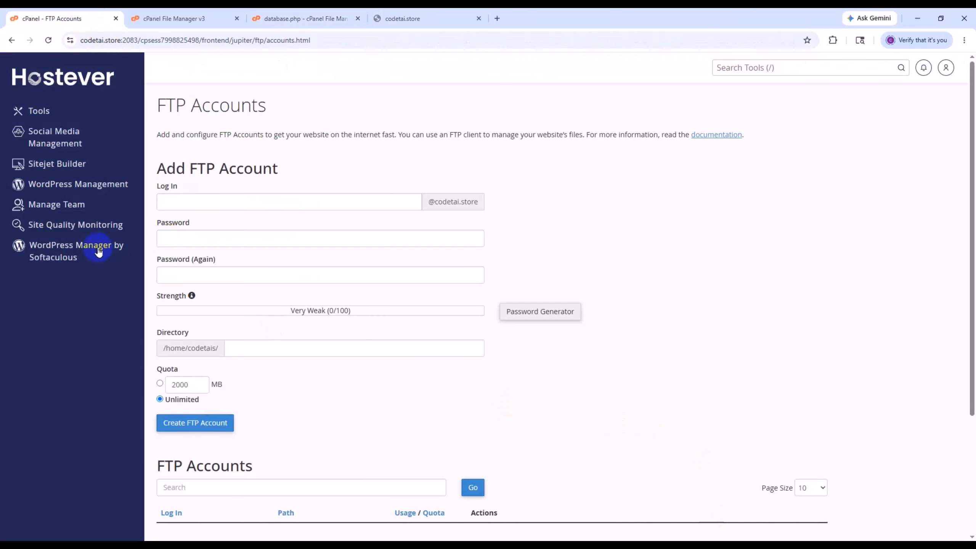
{"action": "left_click", "coordinate": [49, 81]}
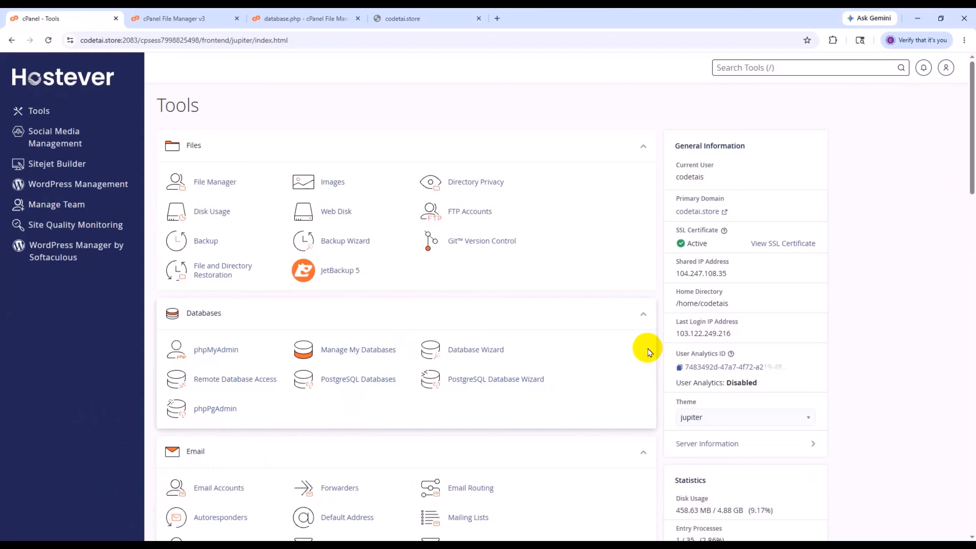
{"action": "scroll", "coordinate": [307, 396], "scroll_direction": "down", "scroll_amount": 3}
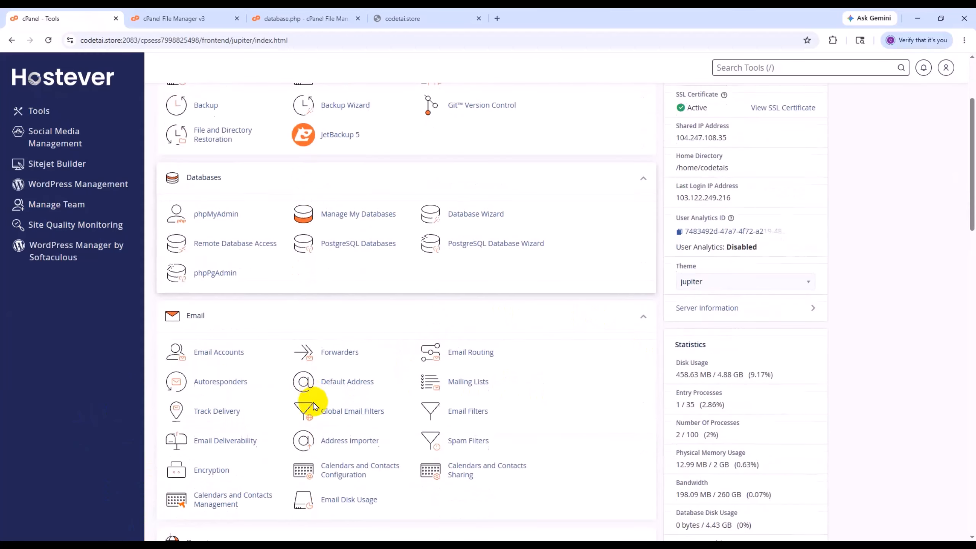
{"action": "left_click", "coordinate": [477, 218]}
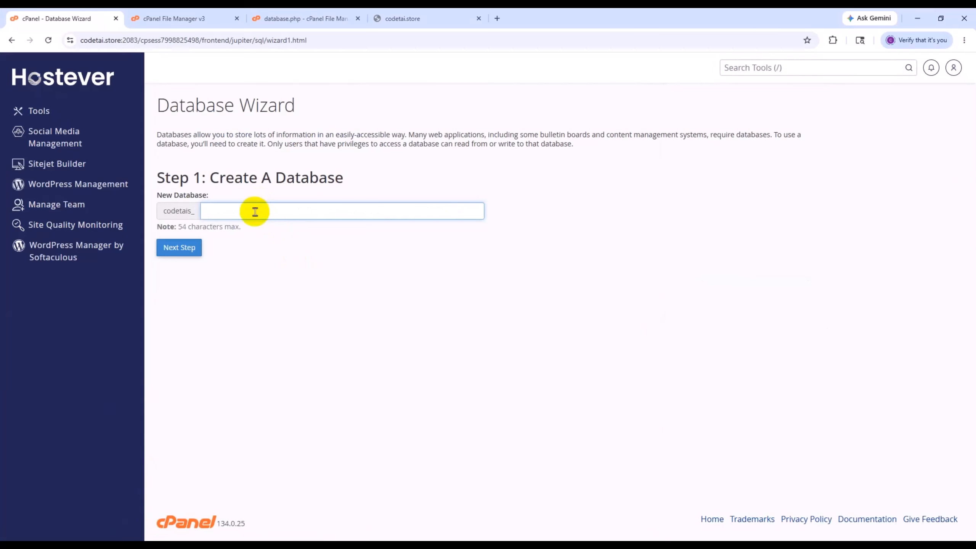
{"action": "left_click", "coordinate": [177, 247]}
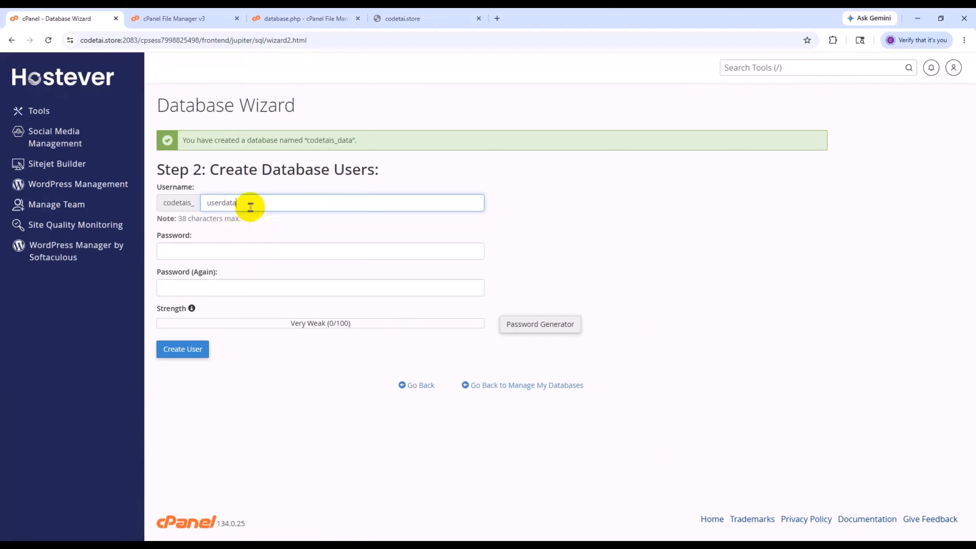
- Generate a new password for the database user userdata, copy it, and apply it to the password fields
{"action": "left_click", "coordinate": [524, 328]}
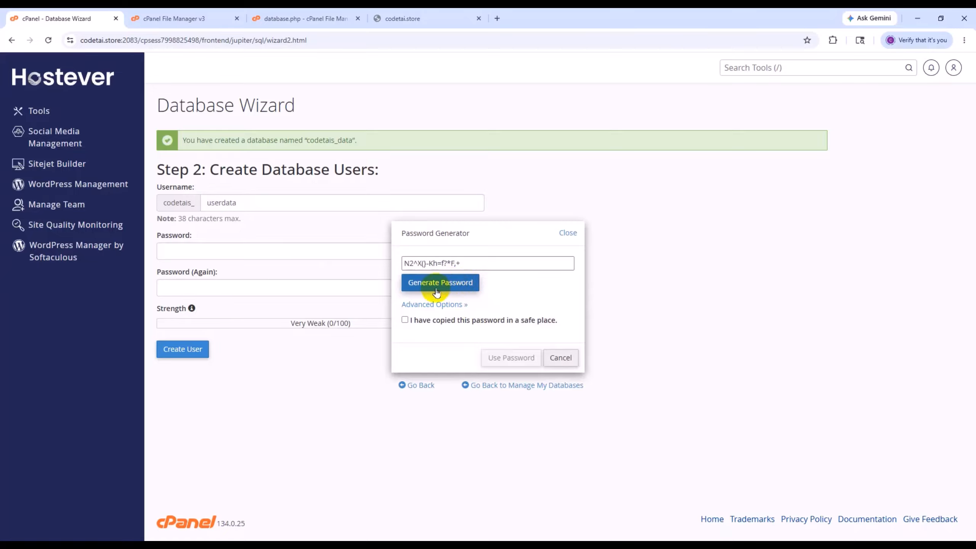
{"action": "left_click", "coordinate": [465, 282]}
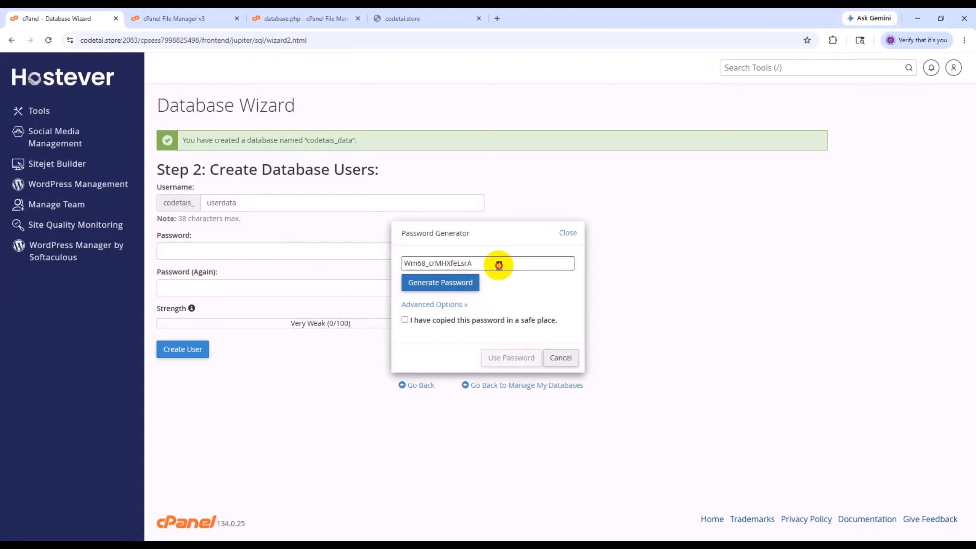
{"action": "left_click_drag", "start_coordinate": [499, 265], "coordinate": [399, 263]}
{"action": "right_click", "coordinate": [423, 260]}
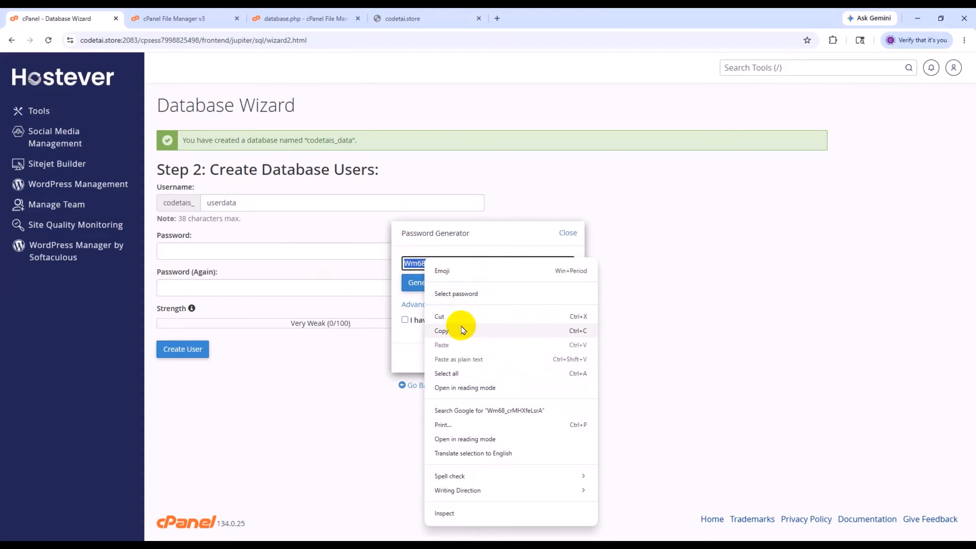
{"action": "left_click", "coordinate": [442, 330]}
{"action": "left_click", "coordinate": [405, 321]}
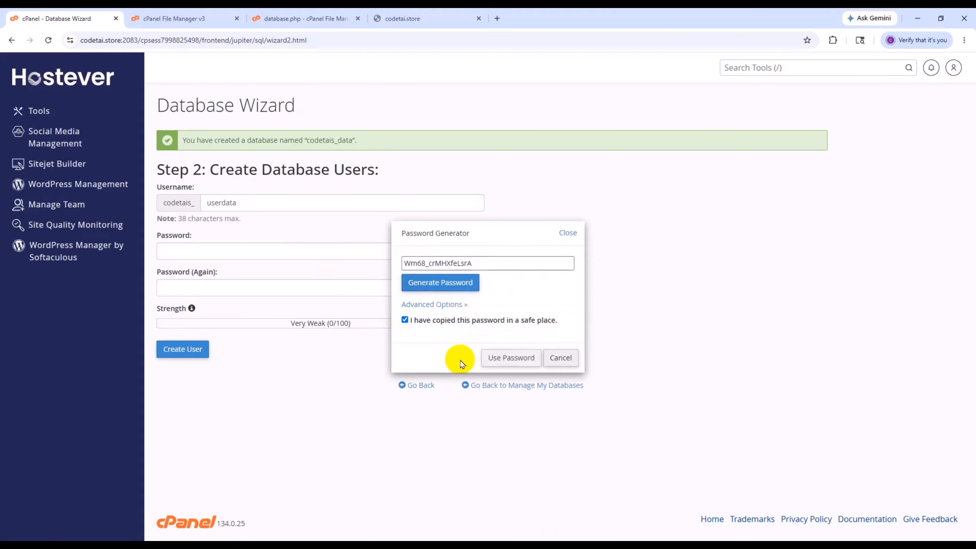
{"action": "left_click", "coordinate": [510, 357]}
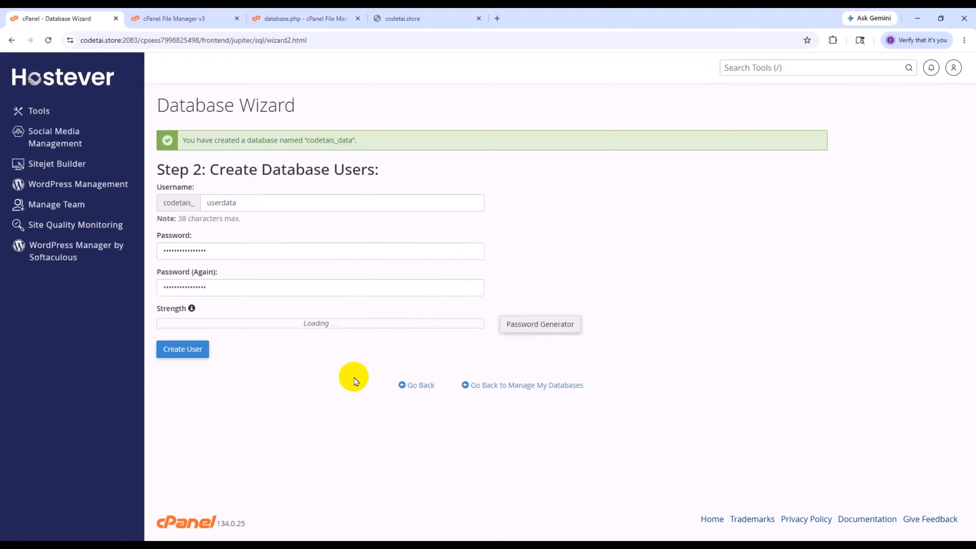
- Paste the copied database password into the 'password' setting of the default connection in database.php
{"action": "left_click", "coordinate": [325, 19]}
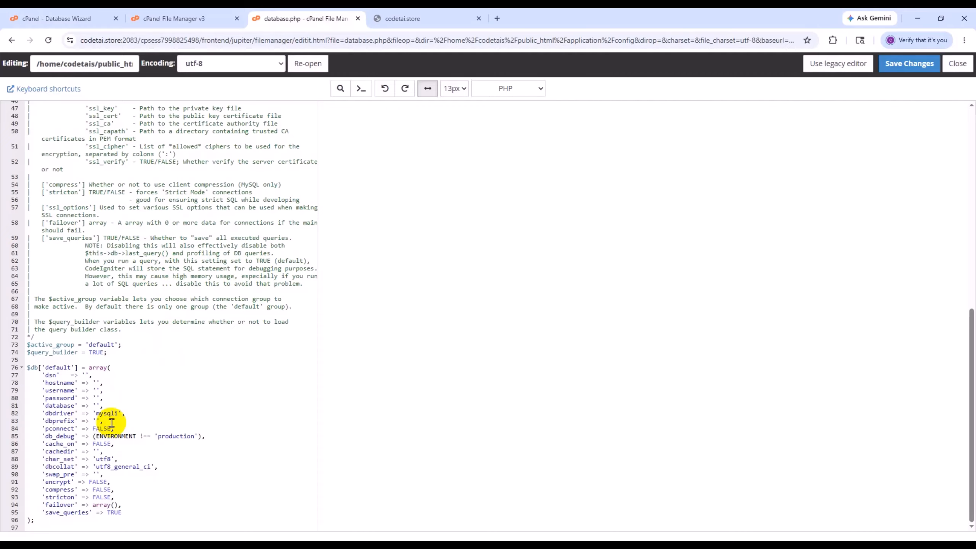
{"action": "key", "text": "ctrl+plus"}
{"action": "key", "text": "ctrl+plus"}
{"action": "key", "text": "ctrl+plus"}
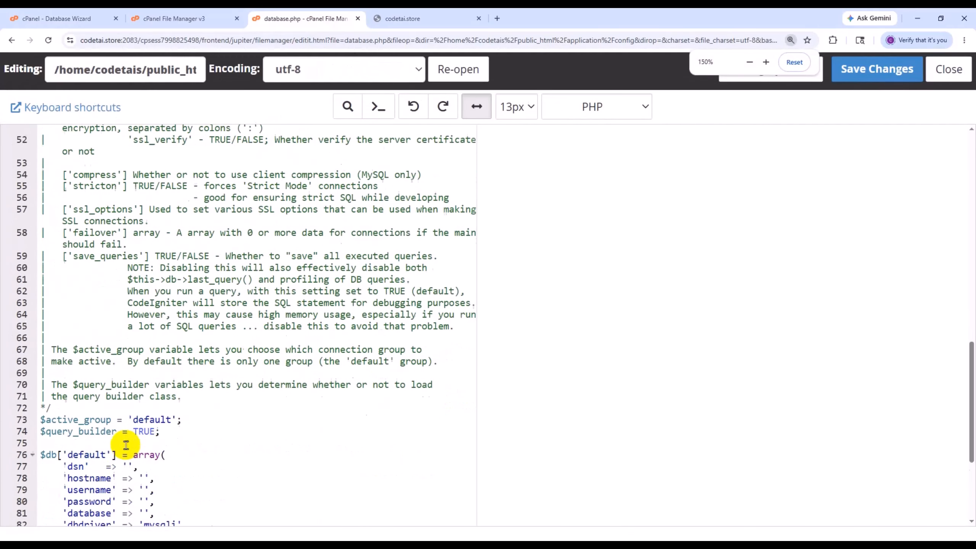
{"action": "scroll", "coordinate": [127, 442], "scroll_direction": "down", "scroll_amount": 2}
{"action": "scroll", "coordinate": [133, 446], "scroll_direction": "down", "scroll_amount": 2}
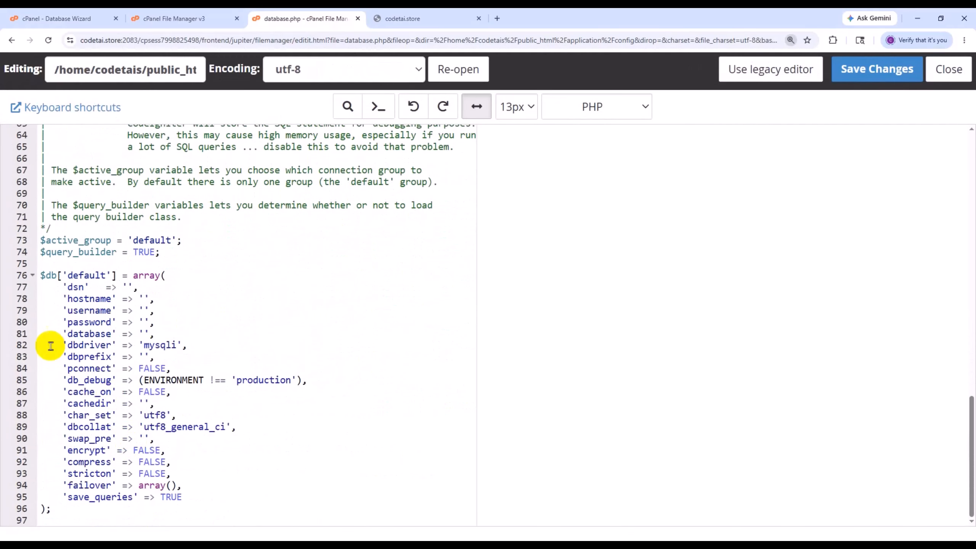
{"action": "left_click", "coordinate": [144, 321]}
{"action": "right_click", "coordinate": [142, 322]}
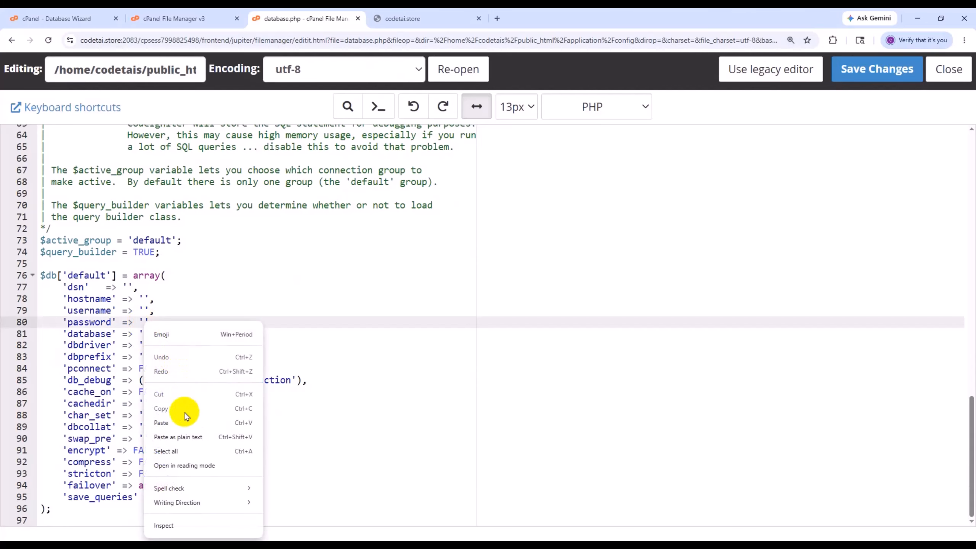
{"action": "left_click", "coordinate": [186, 419]}
- Create the database user userdata in the Database Wizard
{"action": "left_click", "coordinate": [84, 18]}
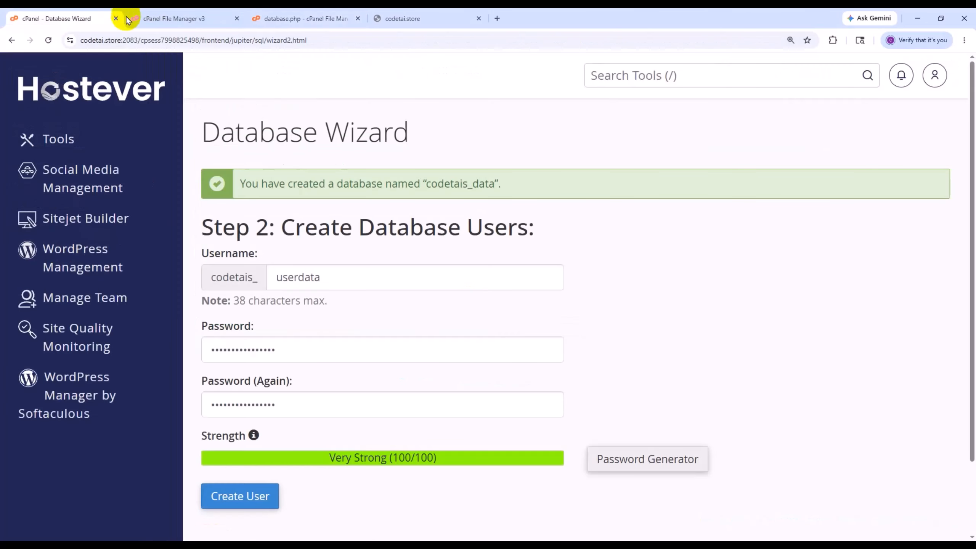
{"action": "scroll", "coordinate": [290, 346], "scroll_direction": "down", "scroll_amount": 2}
{"action": "left_click", "coordinate": [262, 409]}
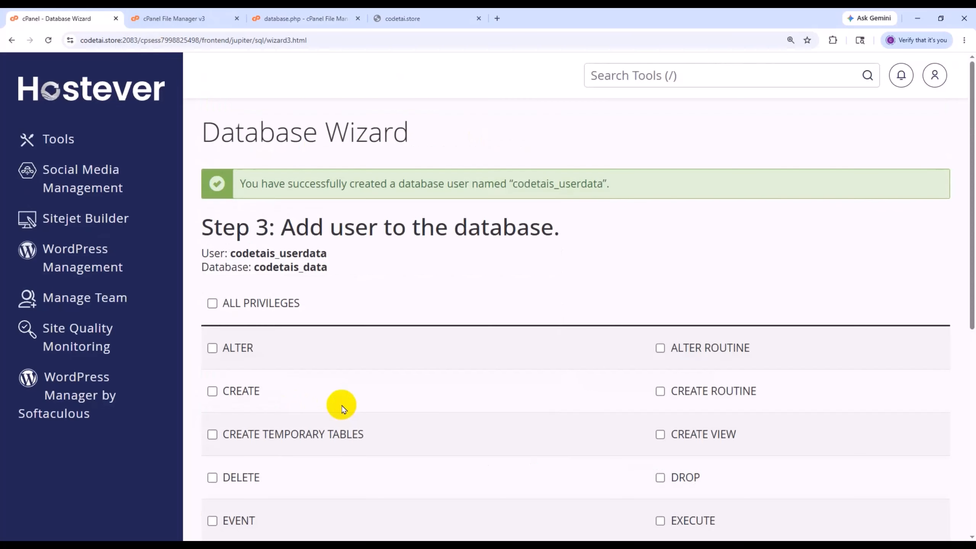
- Copy the database user name codetais_userdata from the wizard into the 'username' setting in database.php
{"action": "left_click_drag", "start_coordinate": [327, 254], "coordinate": [233, 247]}
{"action": "right_click", "coordinate": [235, 254]}
{"action": "left_click", "coordinate": [255, 261]}
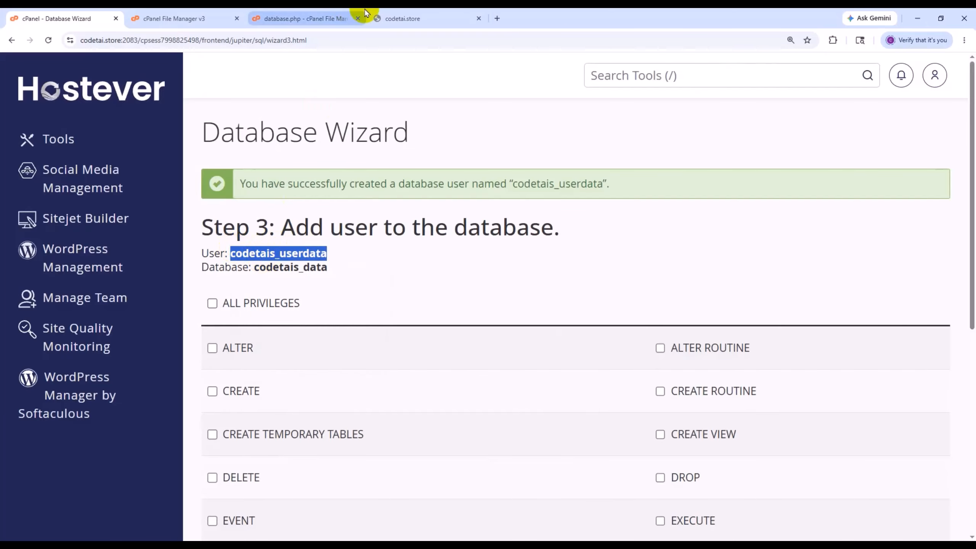
{"action": "left_click", "coordinate": [338, 18]}
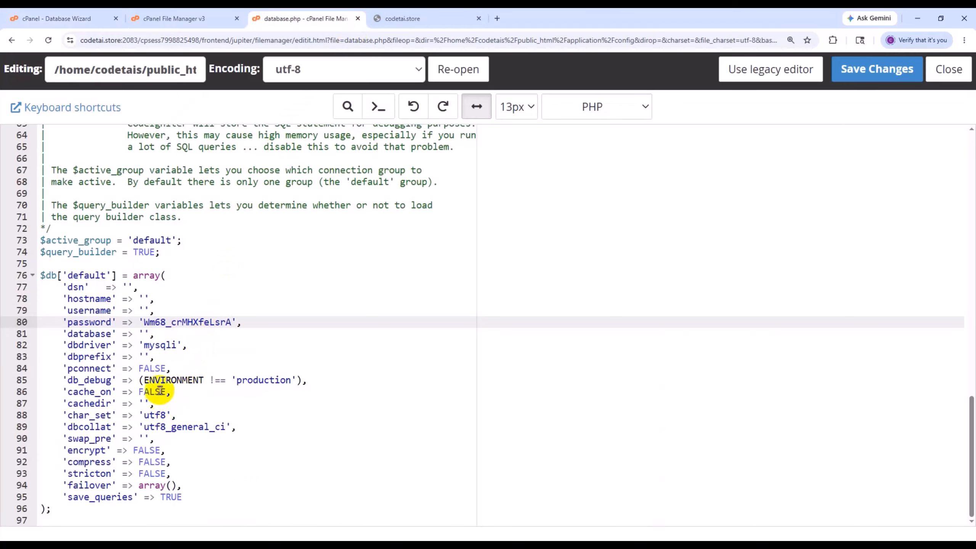
{"action": "left_click", "coordinate": [144, 309]}
{"action": "right_click", "coordinate": [144, 309]}
{"action": "left_click", "coordinate": [176, 408]}
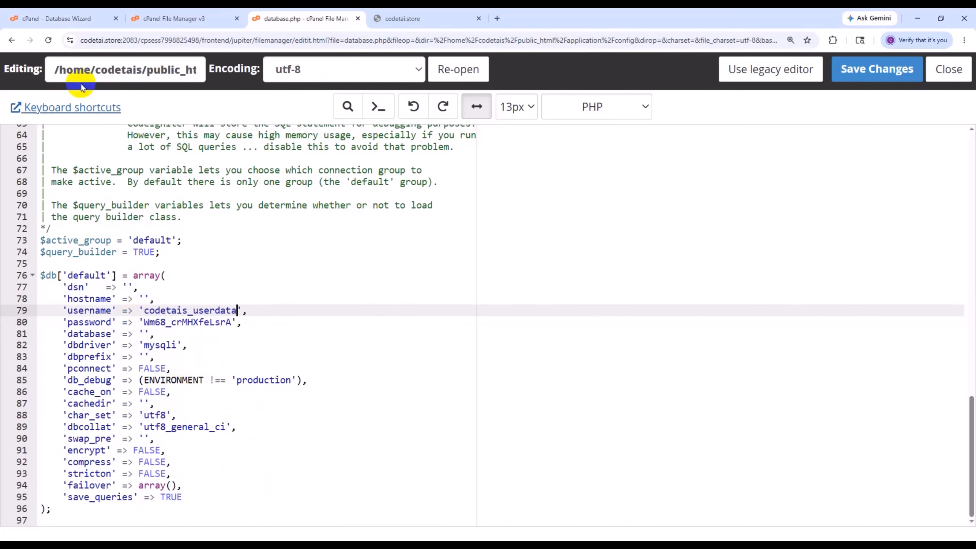
- Copy the database name codetais_data from the Database Wizard into the 'database' setting of the default connection in database.php
{"action": "left_click", "coordinate": [60, 18]}
{"action": "left_click_drag", "start_coordinate": [335, 267], "coordinate": [267, 269]}
{"action": "right_click", "coordinate": [255, 269]}
{"action": "left_click", "coordinate": [280, 282]}
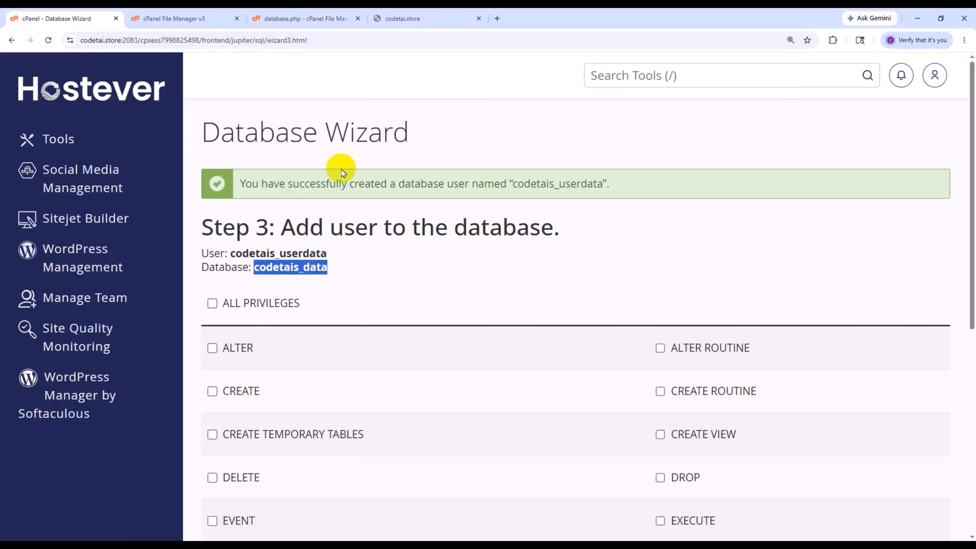
{"action": "left_click", "coordinate": [323, 14]}
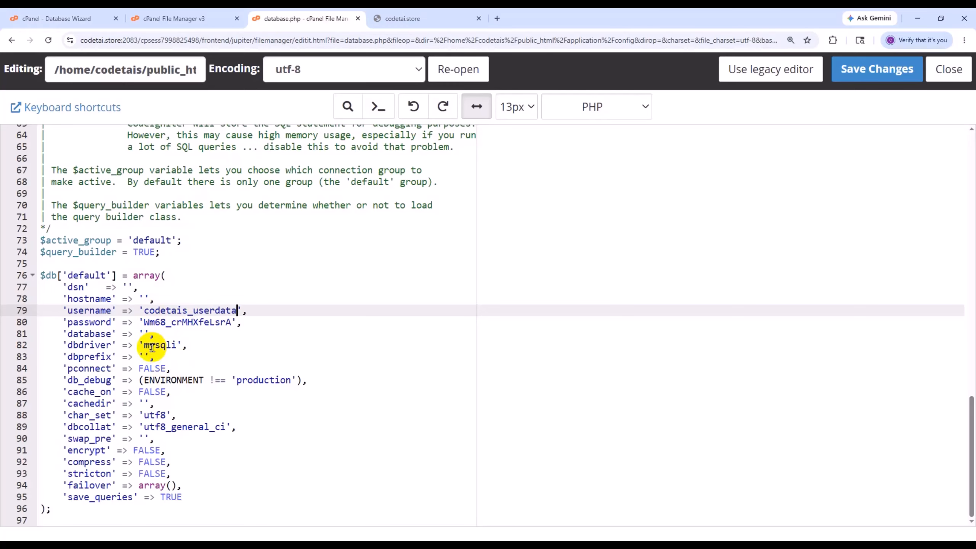
{"action": "left_click", "coordinate": [144, 332]}
{"action": "right_click", "coordinate": [143, 334]}
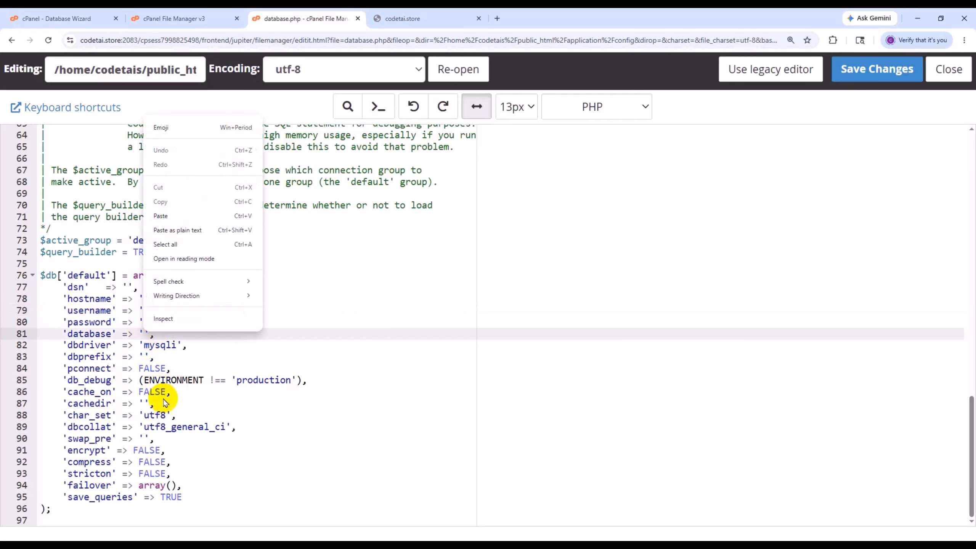
{"action": "left_click", "coordinate": [162, 231]}
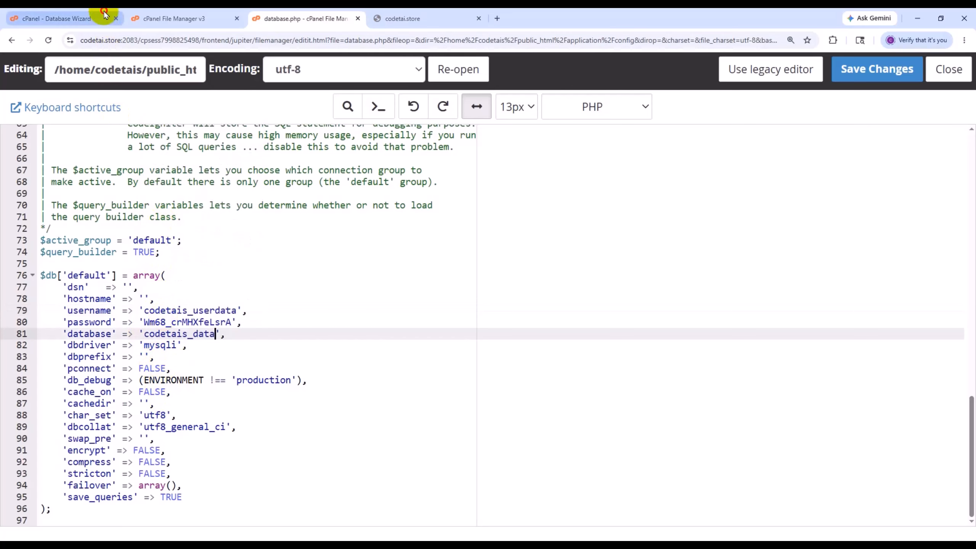
- Grant the user codetais_userdata all privileges on the database codetais_data in the Database Wizard and apply the changes
{"action": "left_click", "coordinate": [106, 19]}
{"action": "left_click", "coordinate": [264, 253]}
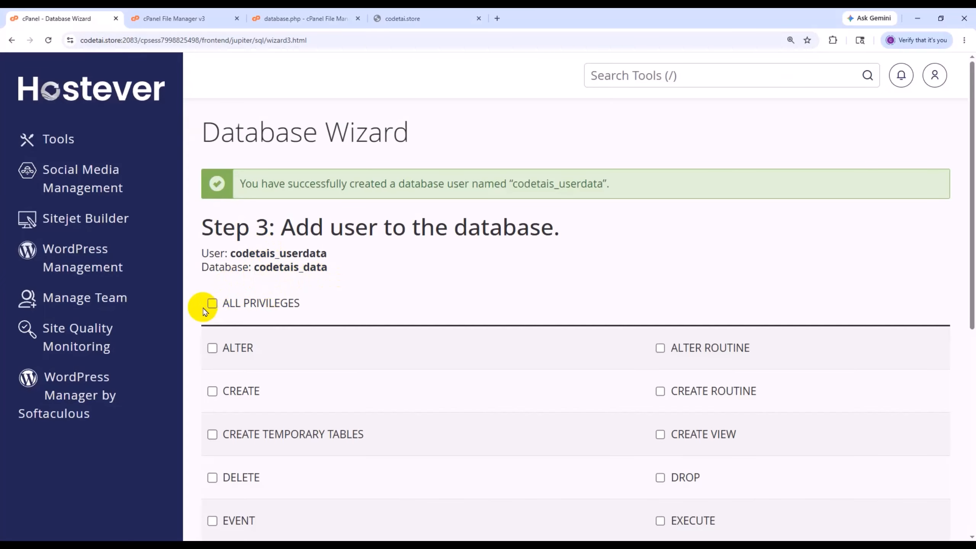
{"action": "scroll", "coordinate": [212, 309], "scroll_direction": "down", "scroll_amount": 5}
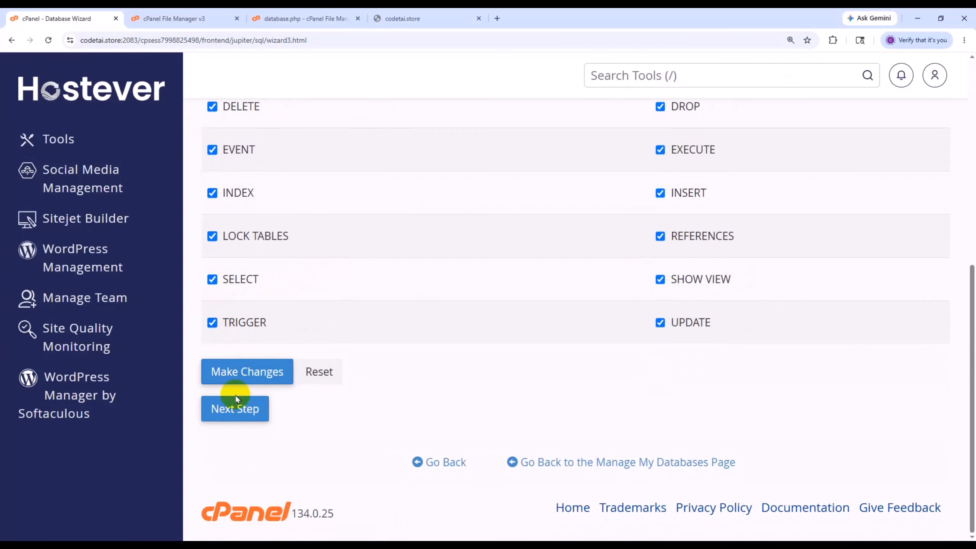
{"action": "left_click", "coordinate": [246, 371]}
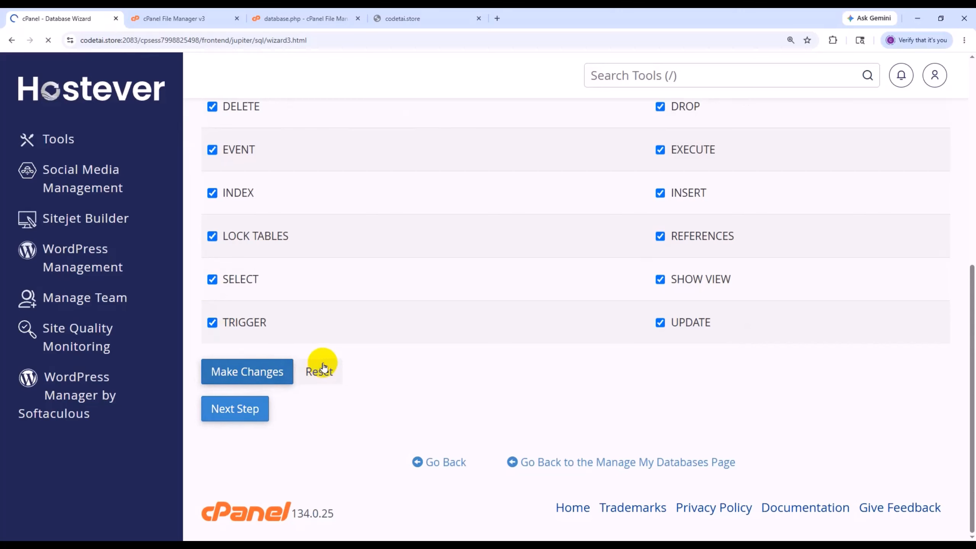
{"action": "left_click", "coordinate": [964, 40]}
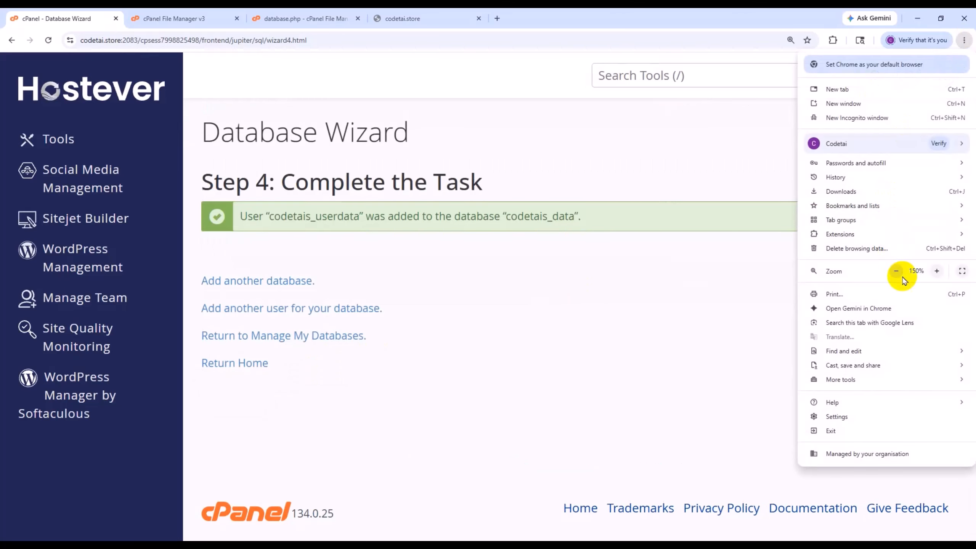
{"action": "left_click", "coordinate": [392, 160]}
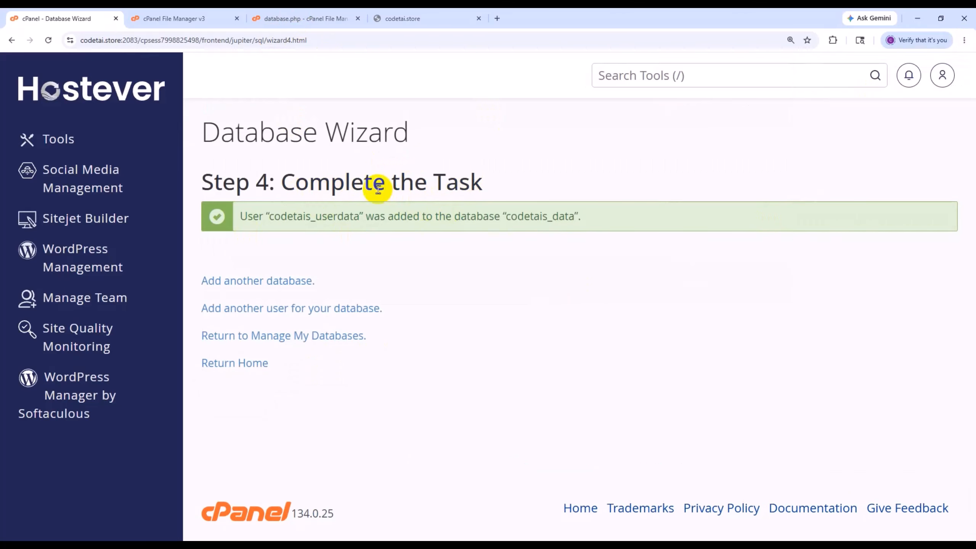
- Set the 'hostname' of the default connection in database.php to localhost and save the file
{"action": "left_click", "coordinate": [304, 18]}
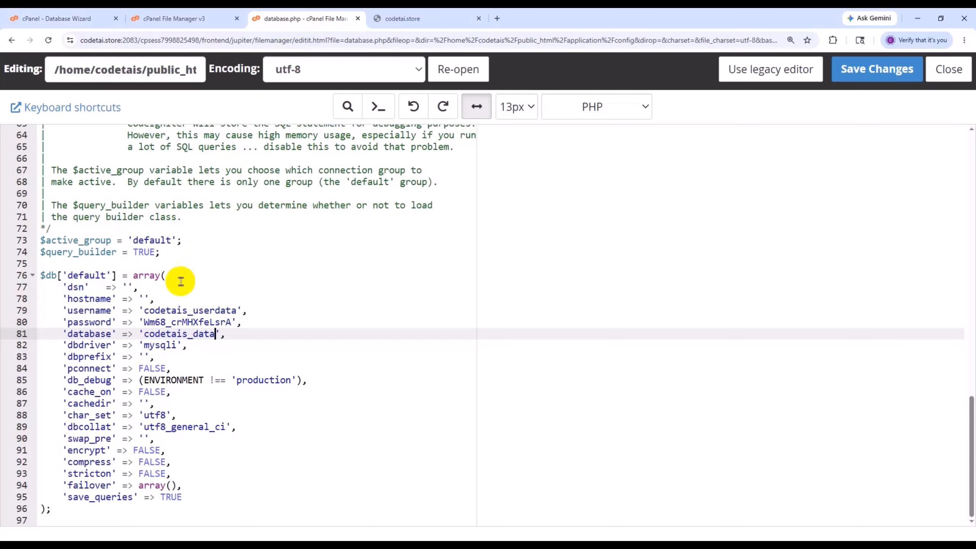
{"action": "left_click", "coordinate": [144, 299]}
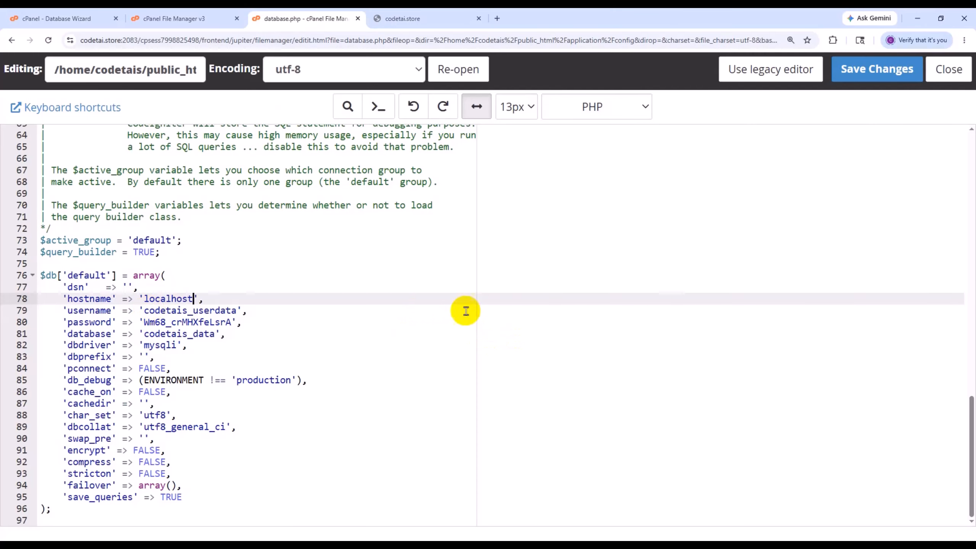
{"action": "left_click", "coordinate": [873, 78]}
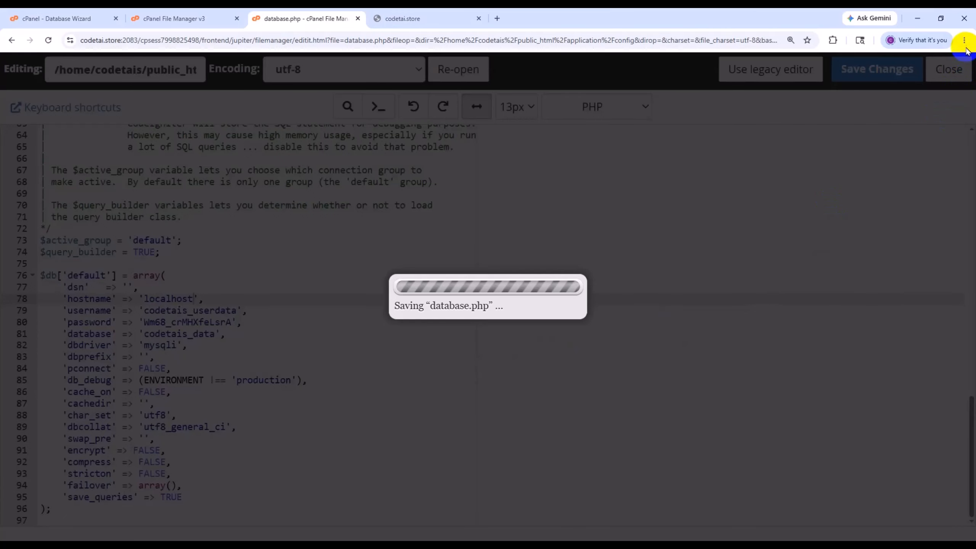
{"action": "left_click", "coordinate": [964, 40]}
{"action": "left_click", "coordinate": [898, 271]}
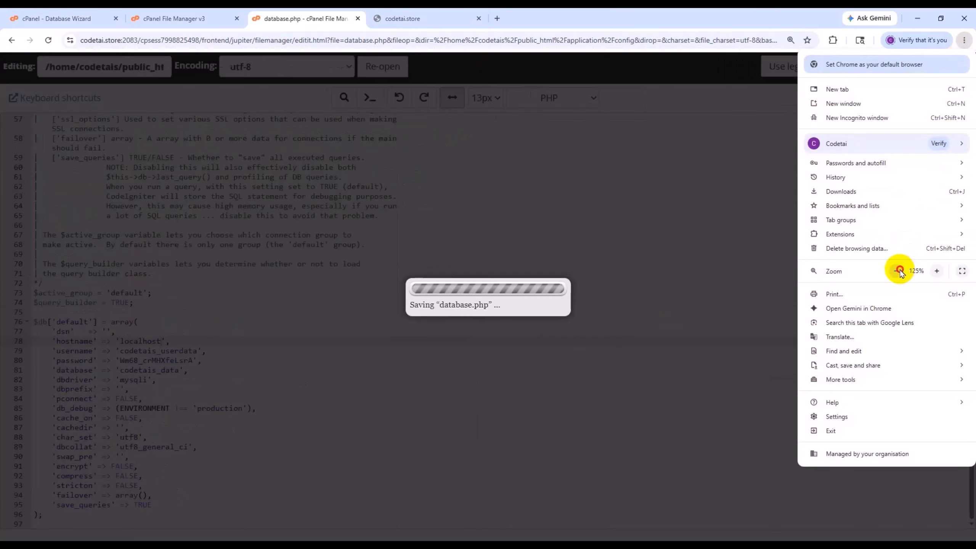
{"action": "left_click", "coordinate": [898, 271]}
{"action": "left_click", "coordinate": [898, 272]}
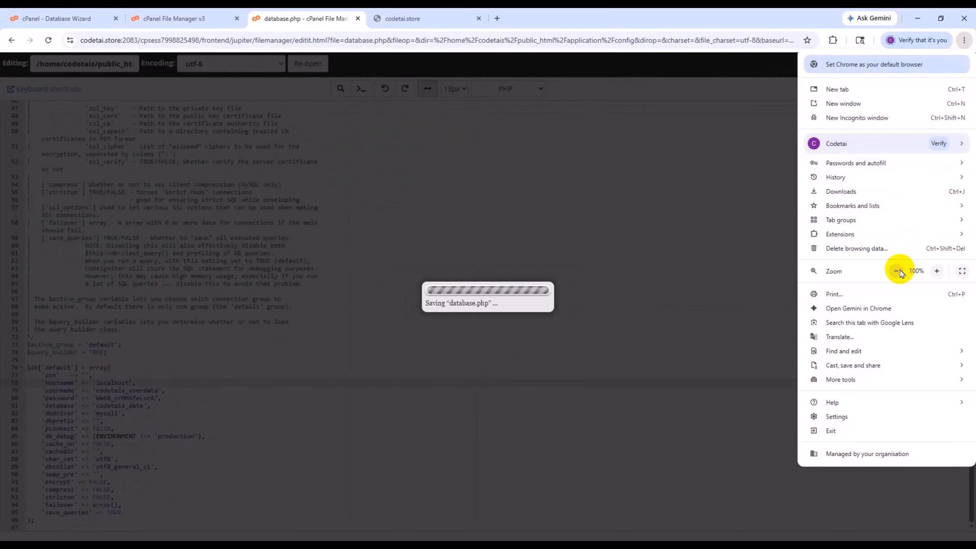
- Return to the cPanel tools overview and open phpMyAdmin
{"action": "left_click", "coordinate": [25, 13]}
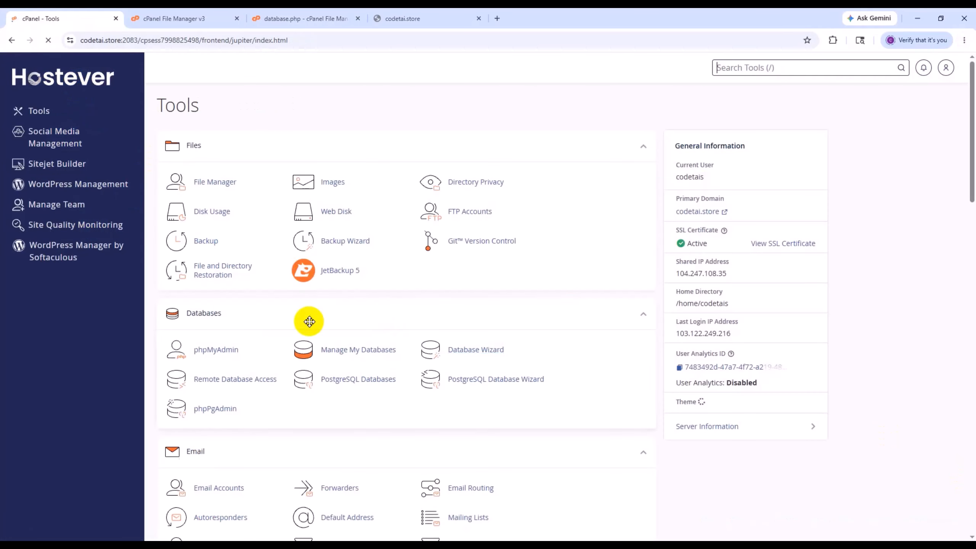
{"action": "scroll", "coordinate": [348, 390], "scroll_direction": "down", "scroll_amount": 2}
{"action": "scroll", "coordinate": [347, 391], "scroll_direction": "up", "scroll_amount": 3}
{"action": "left_click", "coordinate": [413, 13]}
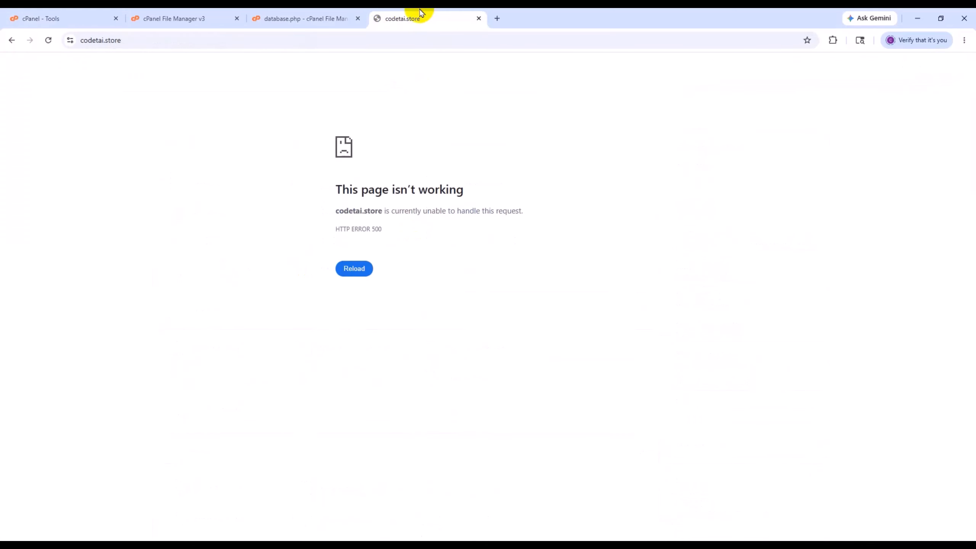
{"action": "left_click", "coordinate": [303, 19]}
{"action": "left_click", "coordinate": [73, 15]}
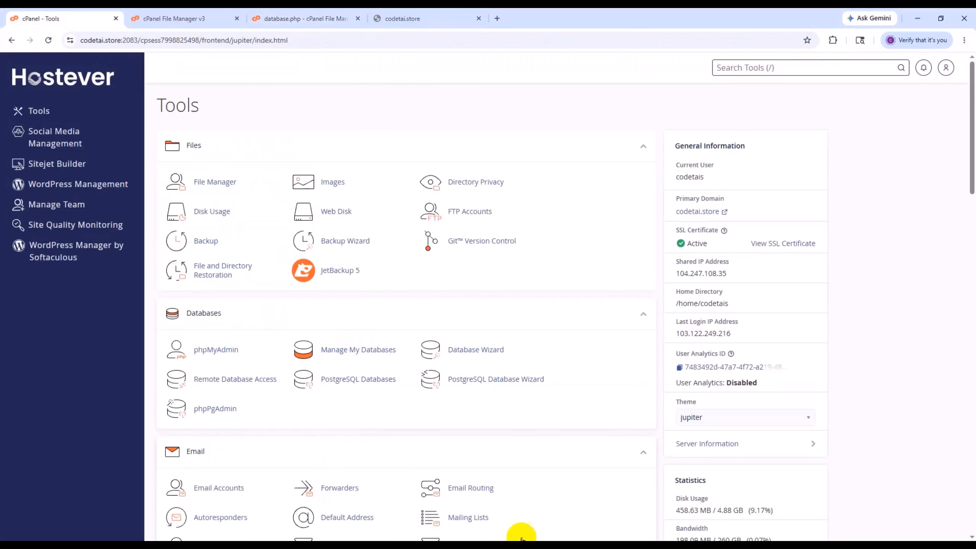
{"action": "scroll", "coordinate": [265, 305], "scroll_direction": "down", "scroll_amount": 3}
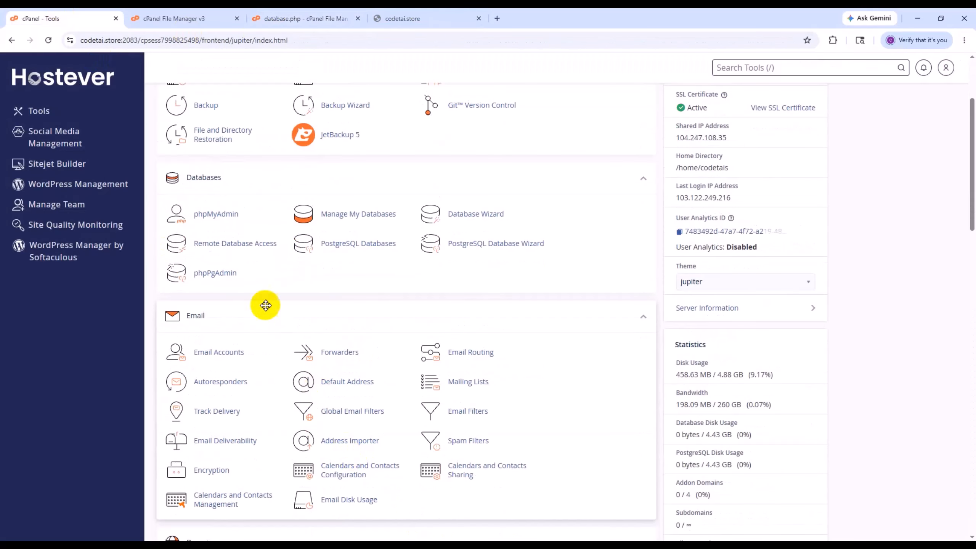
{"action": "left_click", "coordinate": [224, 216]}
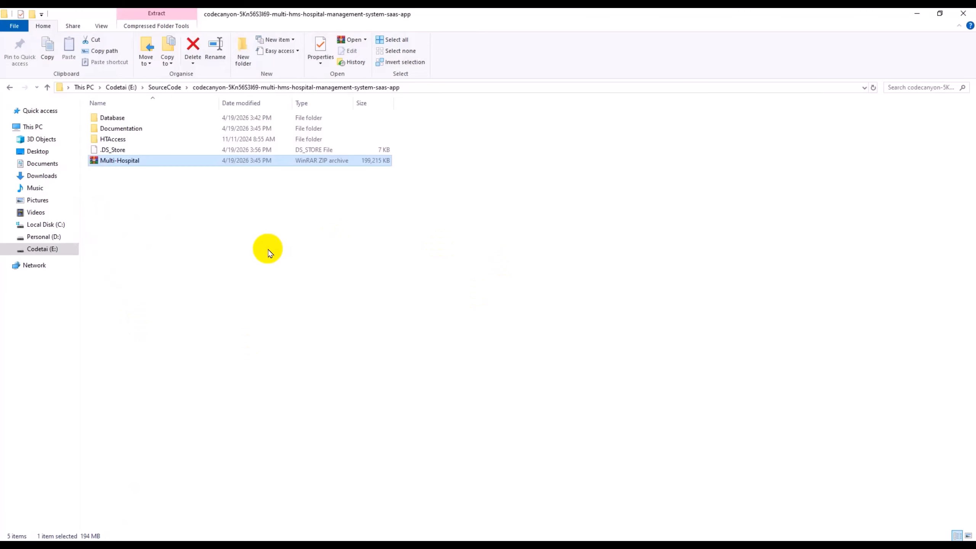
- In File Explorer, locate the database_tables SQL file in the source package's Database folder
{"action": "double_click", "coordinate": [143, 119]}
{"action": "left_click", "coordinate": [139, 129]}
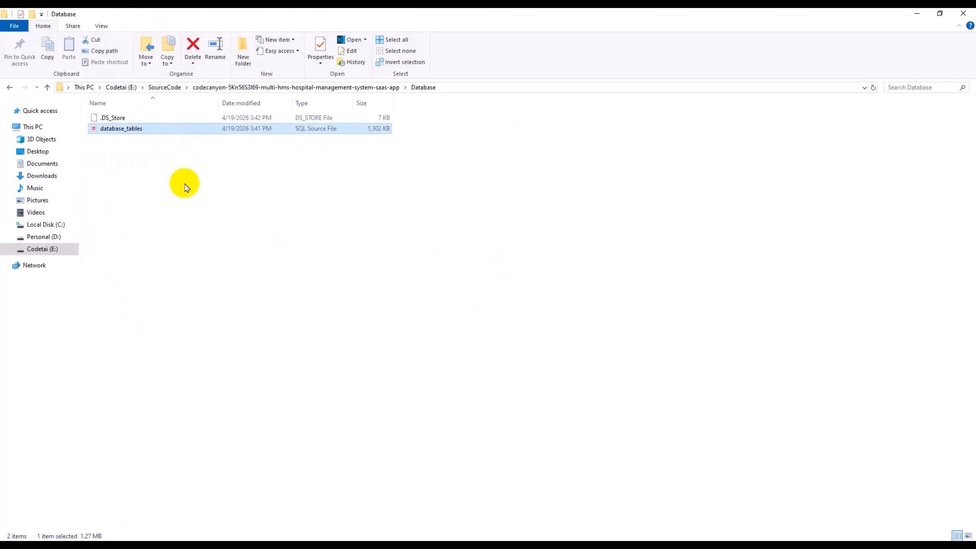
{"action": "left_click", "coordinate": [299, 545]}
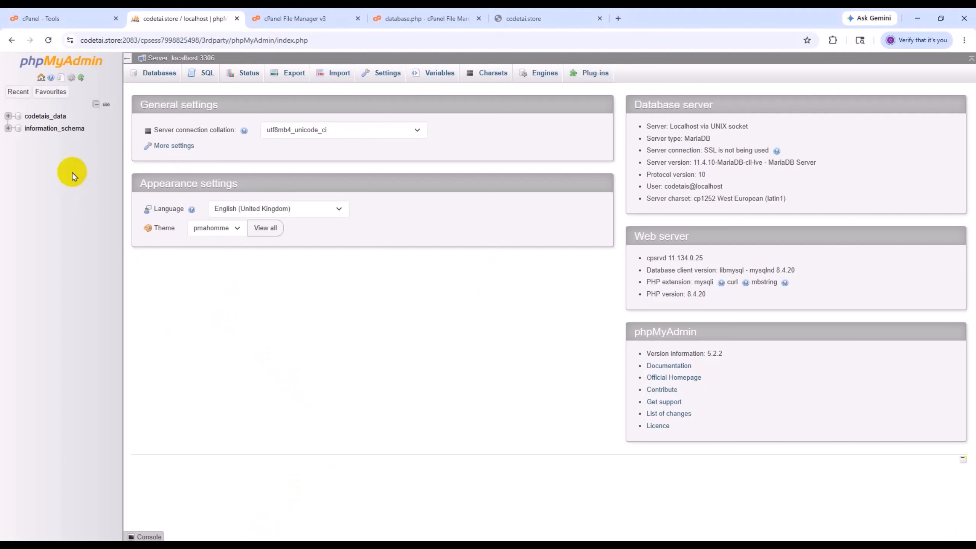
- In phpMyAdmin, import database_tables.sql from the Database folder into the codetais_data database
{"action": "left_click", "coordinate": [48, 120]}
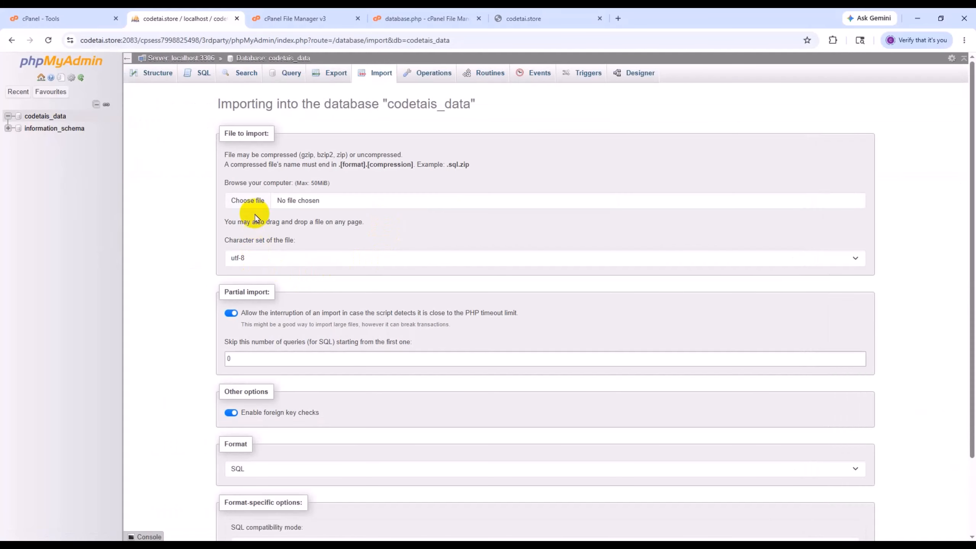
{"action": "left_click", "coordinate": [248, 200]}
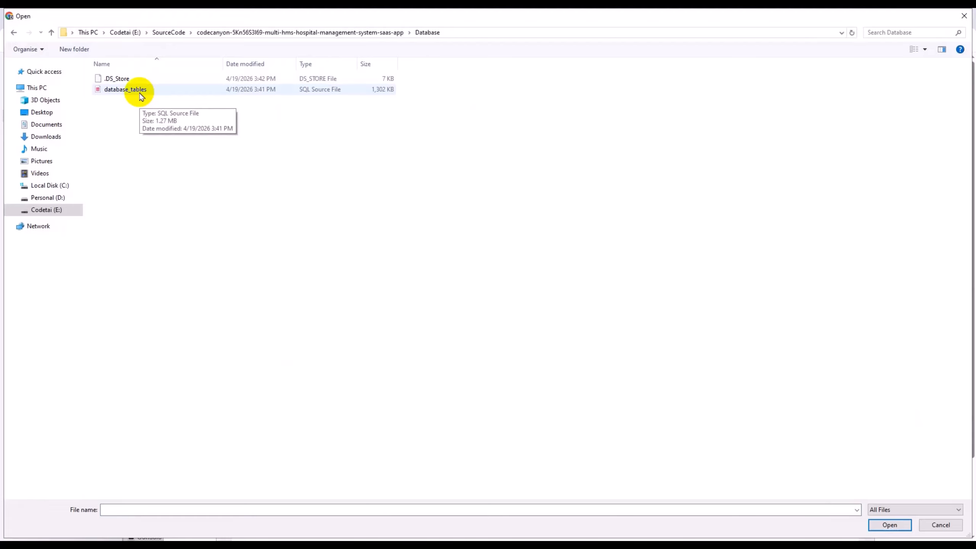
{"action": "double_click", "coordinate": [127, 90]}
{"action": "scroll", "coordinate": [271, 404], "scroll_direction": "down", "scroll_amount": 3}
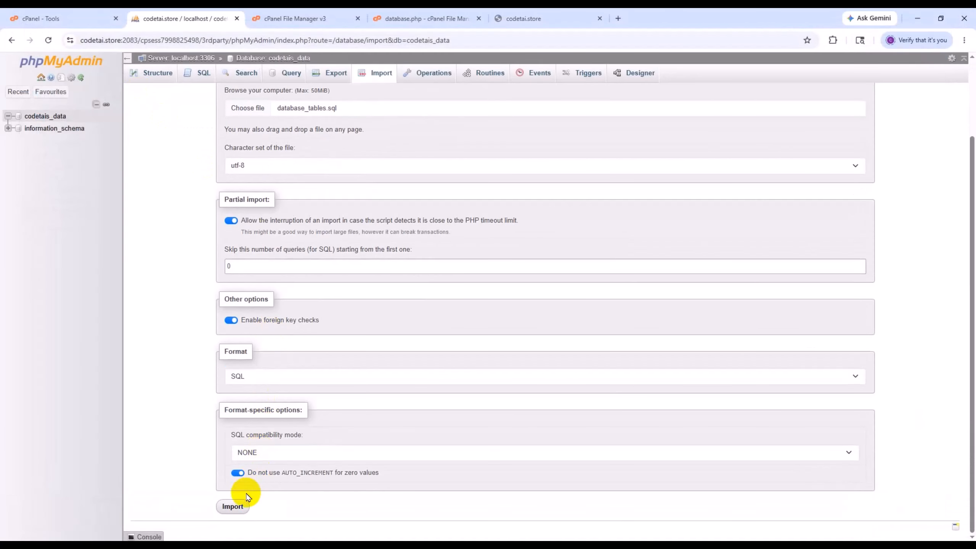
{"action": "left_click", "coordinate": [241, 505]}
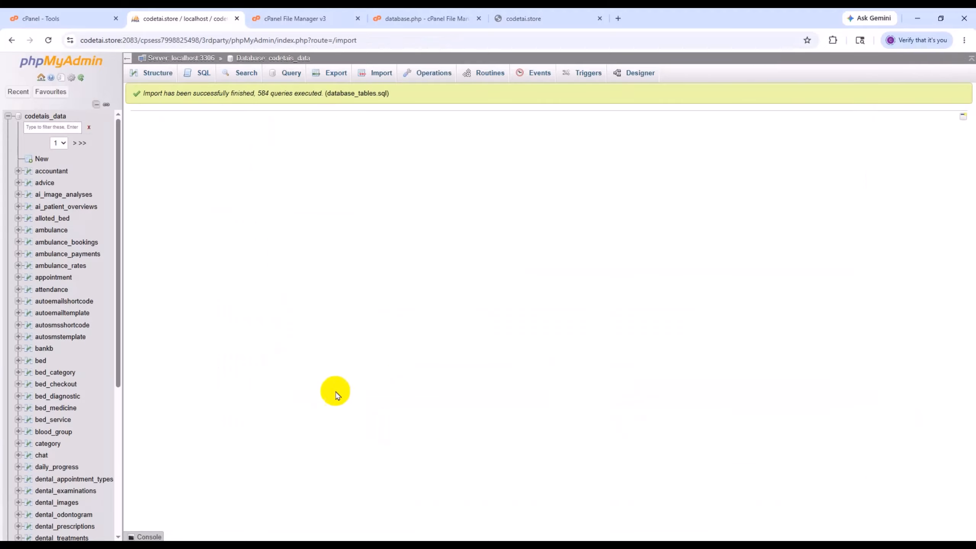
- Reload the codetai.store site and look through its home page sections, including pricing and contact information
{"action": "left_click", "coordinate": [555, 15]}
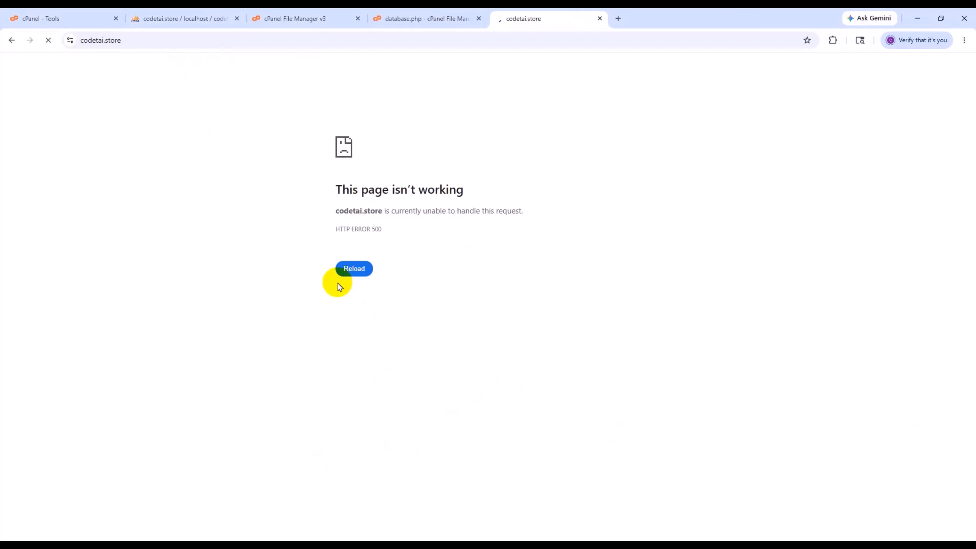
{"action": "scroll", "coordinate": [429, 348], "scroll_direction": "down", "scroll_amount": 20}
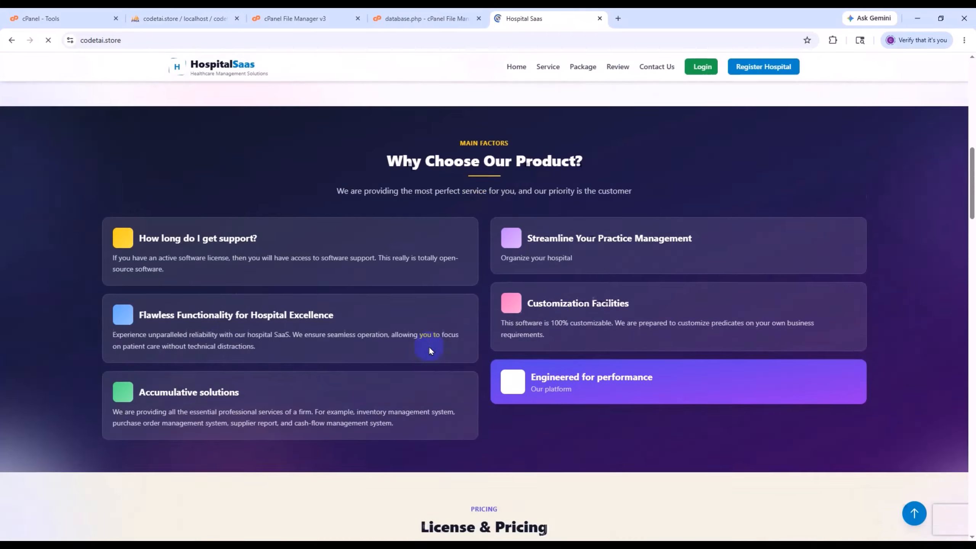
{"action": "scroll", "coordinate": [361, 381], "scroll_direction": "down", "scroll_amount": 20}
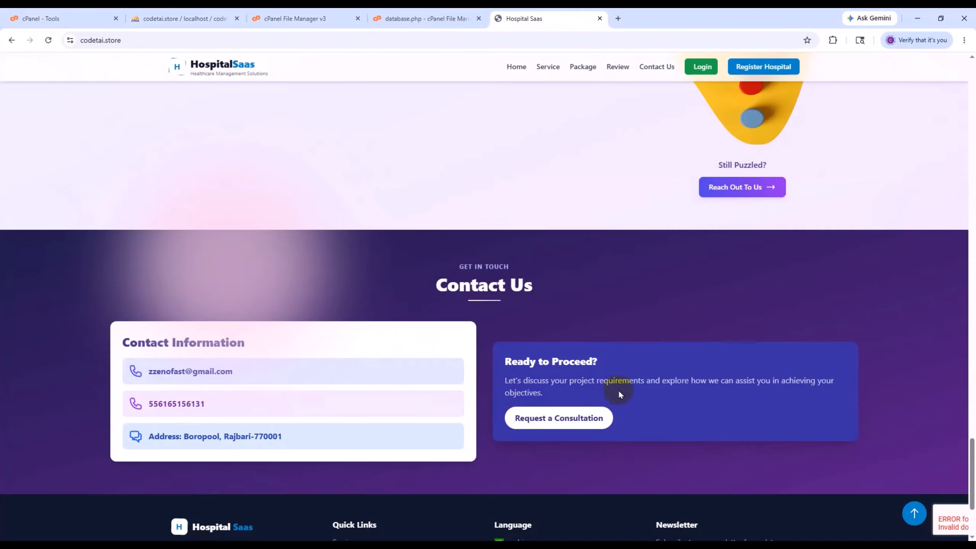
{"action": "scroll", "coordinate": [571, 458], "scroll_direction": "up", "scroll_amount": 20}
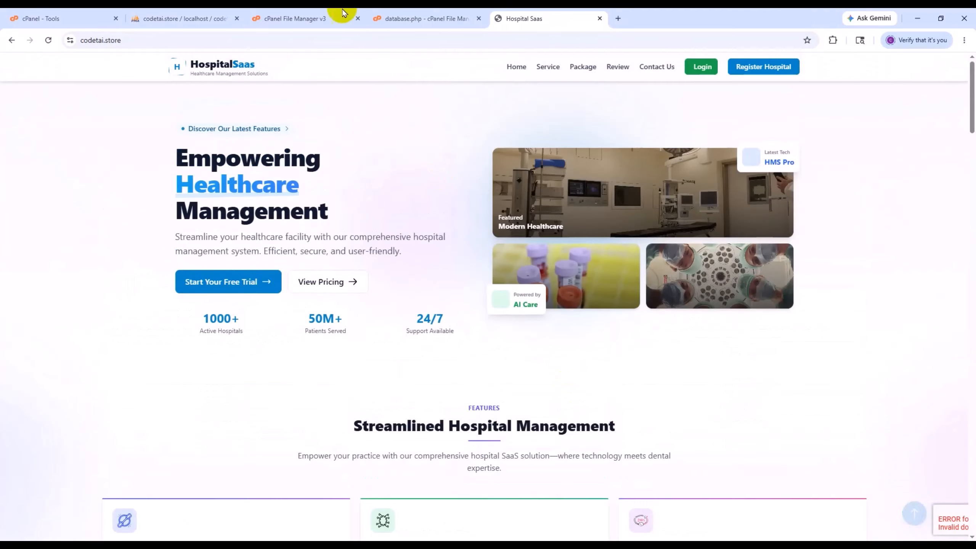
- Search the cPanel tools for "php" and open Select PHP Version
{"action": "left_click", "coordinate": [299, 18]}
{"action": "left_click", "coordinate": [33, 77]}
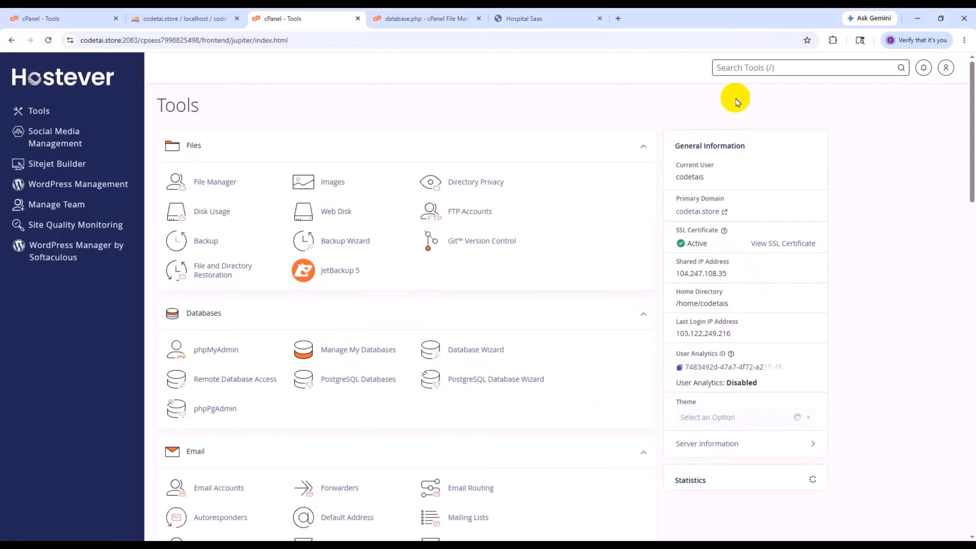
{"action": "left_click", "coordinate": [734, 67]}
{"action": "type", "text": "php"}
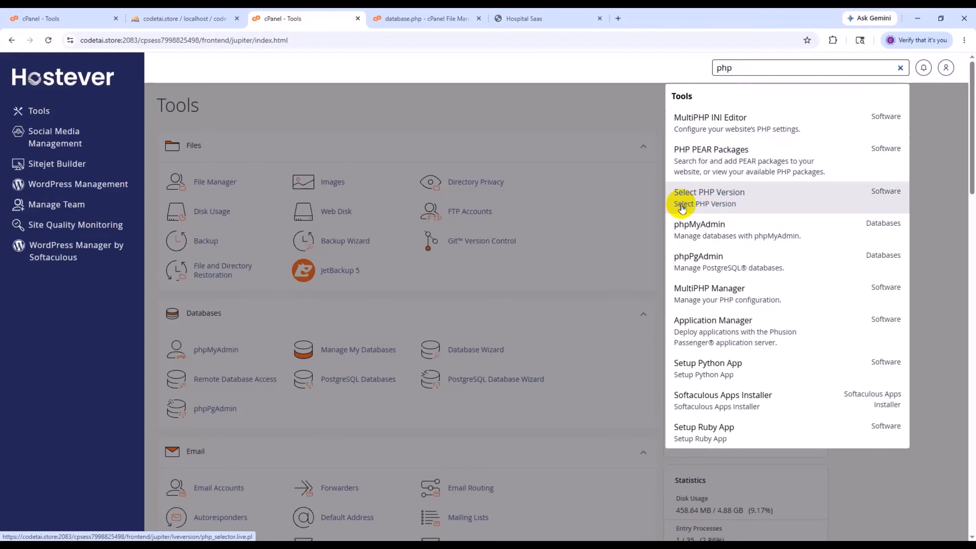
{"action": "left_click", "coordinate": [702, 209]}
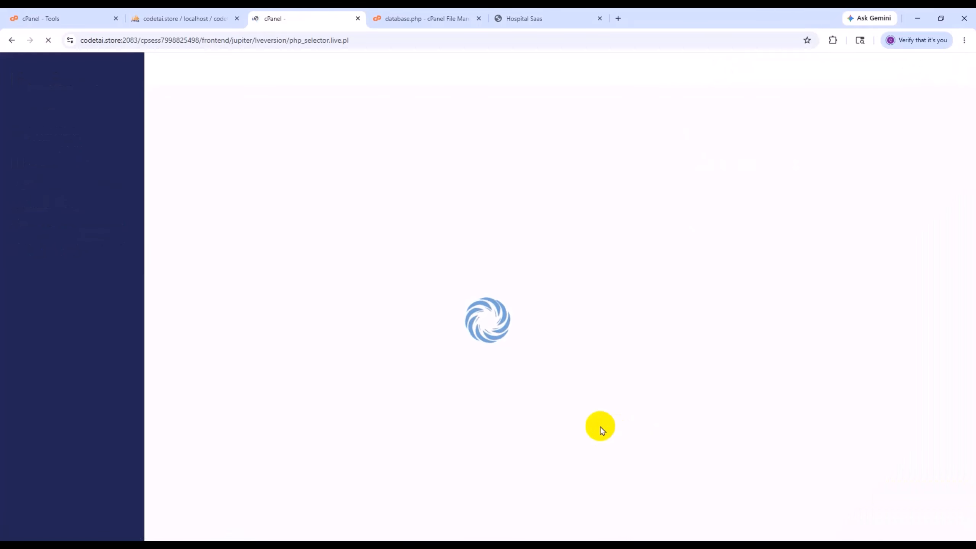
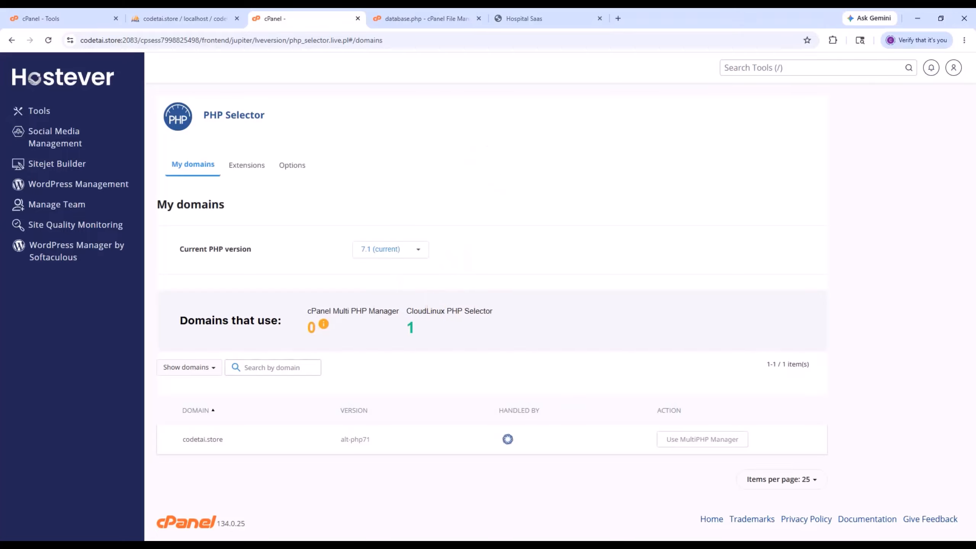
- Change the current PHP version to 8.4 in PHP Selector and apply it
{"action": "left_click", "coordinate": [372, 249]}
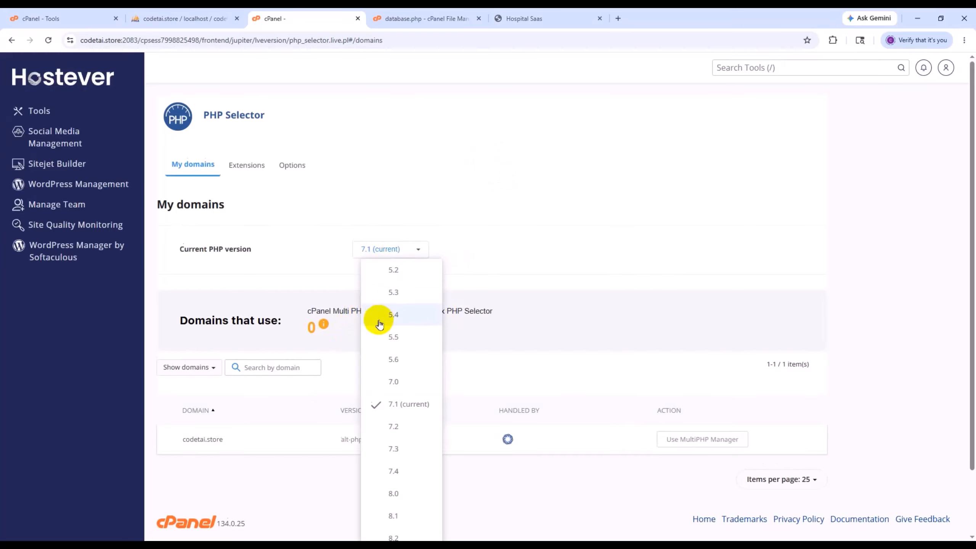
{"action": "scroll", "coordinate": [457, 506], "scroll_direction": "down", "scroll_amount": 2}
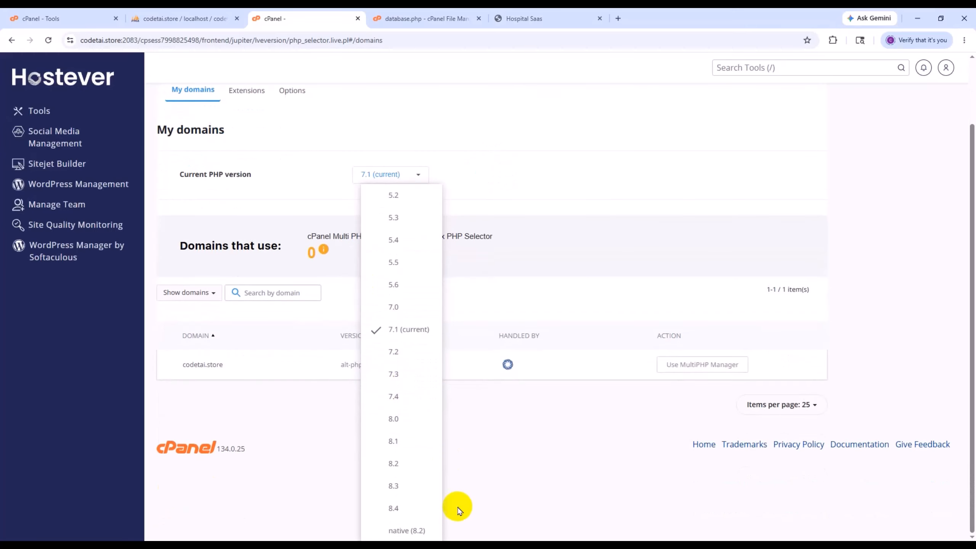
{"action": "left_click", "coordinate": [400, 515]}
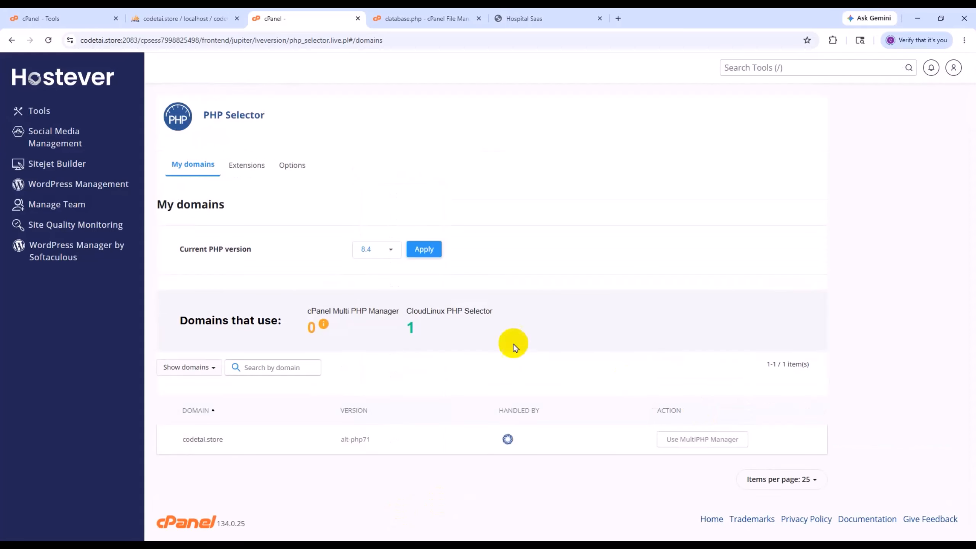
{"action": "left_click", "coordinate": [424, 249]}
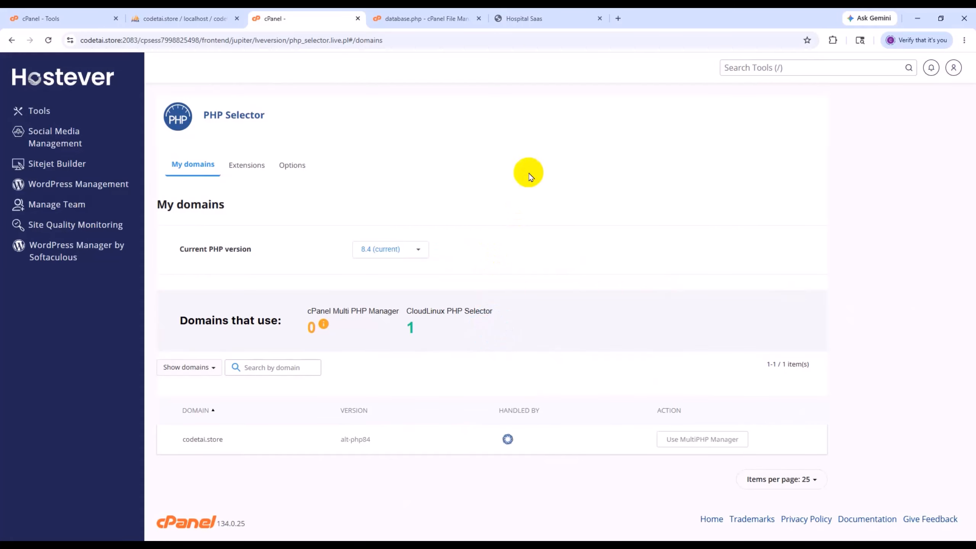
- Reload the codetai.store site, look through its home page sections and open the login page
{"action": "left_click", "coordinate": [530, 19]}
{"action": "left_click", "coordinate": [48, 40]}
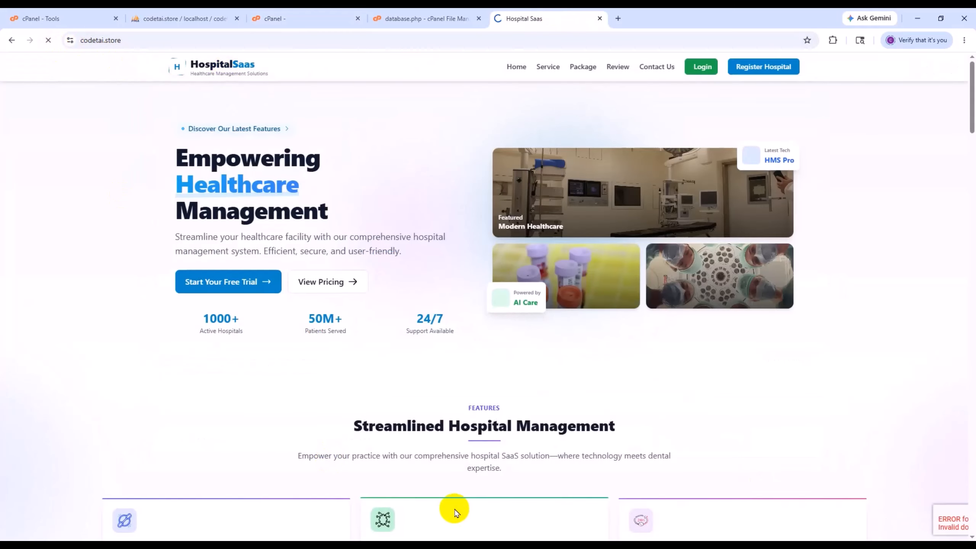
{"action": "scroll", "coordinate": [453, 475], "scroll_direction": "down", "scroll_amount": 10}
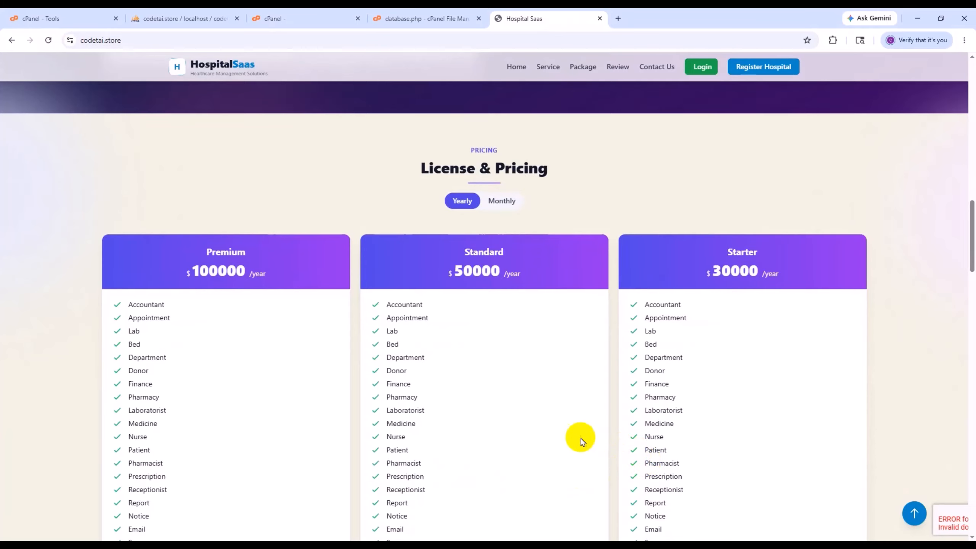
{"action": "scroll", "coordinate": [576, 439], "scroll_direction": "down", "scroll_amount": 15}
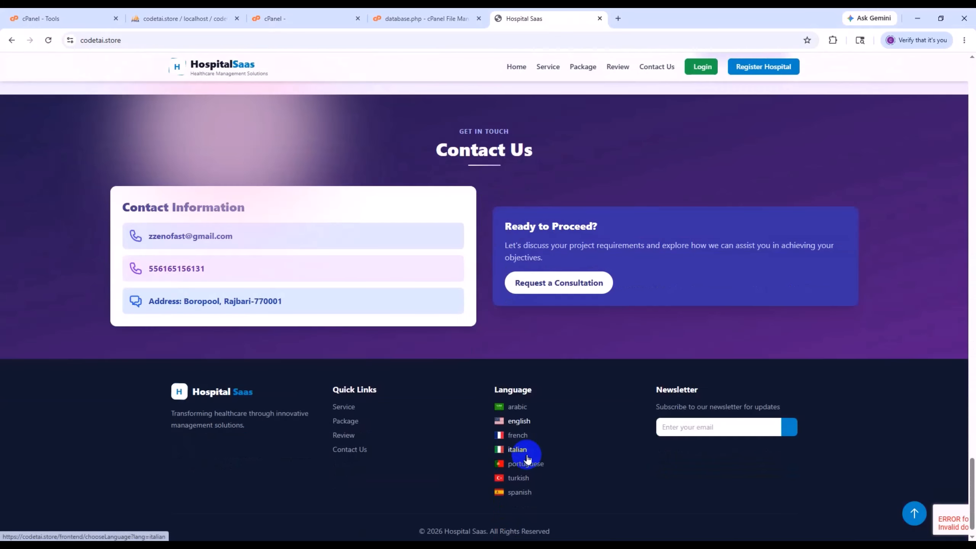
{"action": "scroll", "coordinate": [527, 457], "scroll_direction": "down", "scroll_amount": 1}
{"action": "scroll", "coordinate": [610, 471], "scroll_direction": "up", "scroll_amount": 12}
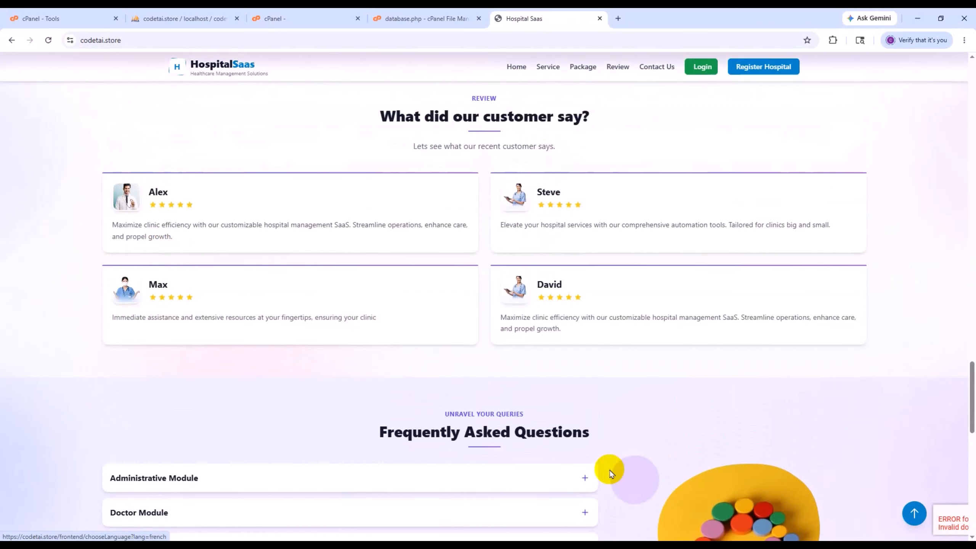
{"action": "scroll", "coordinate": [610, 473], "scroll_direction": "up", "scroll_amount": 10}
{"action": "scroll", "coordinate": [610, 467], "scroll_direction": "up", "scroll_amount": 10}
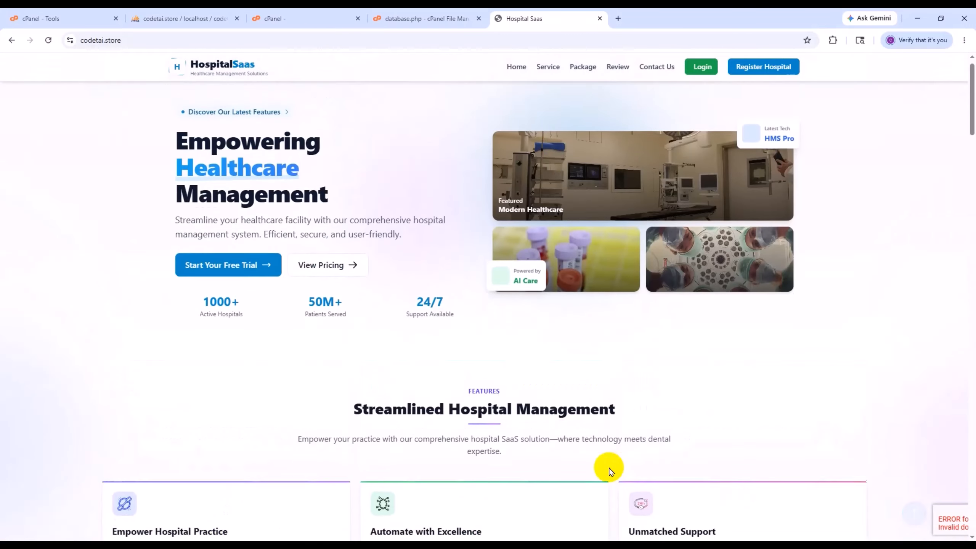
{"action": "left_click", "coordinate": [702, 71]}
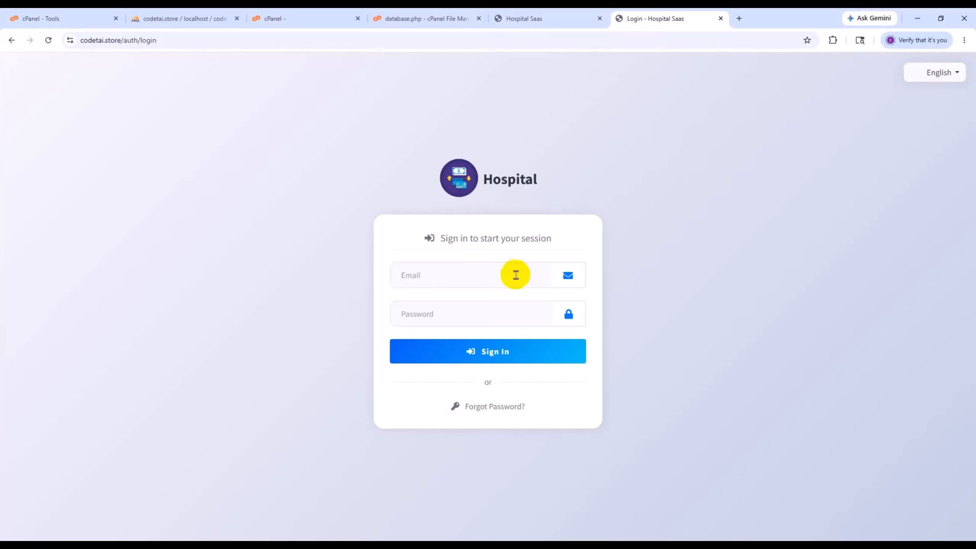
{"action": "left_click", "coordinate": [477, 277]}
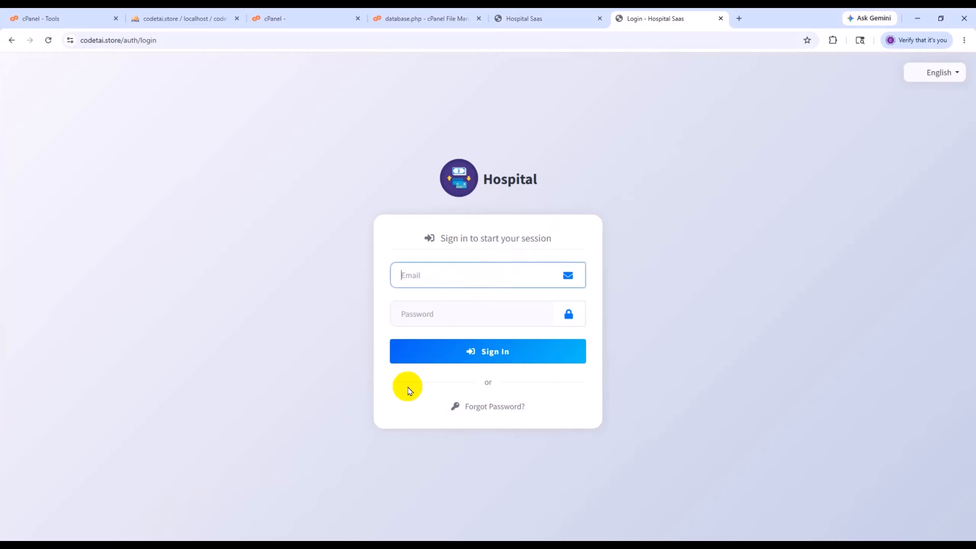
- In File Explorer, open the documentation HTML file from the package's Documentation folder in Chrome and find its Demo credentials table
{"action": "key", "text": "alt+Tab"}
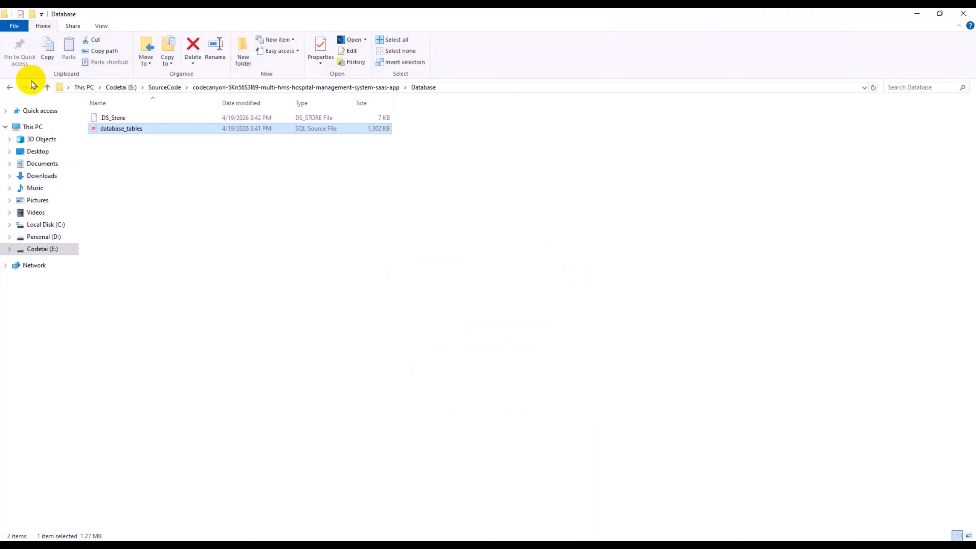
{"action": "left_click", "coordinate": [11, 88]}
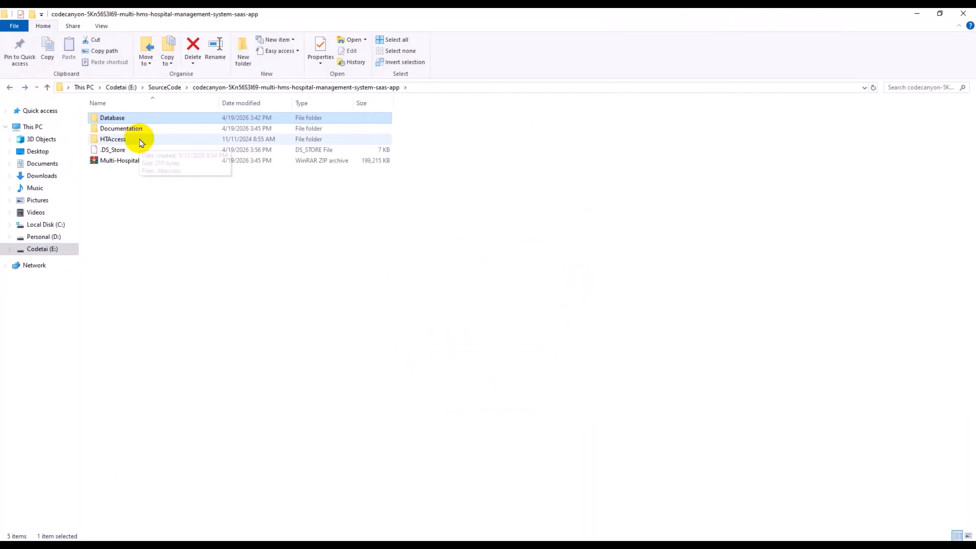
{"action": "double_click", "coordinate": [115, 130]}
{"action": "double_click", "coordinate": [131, 133]}
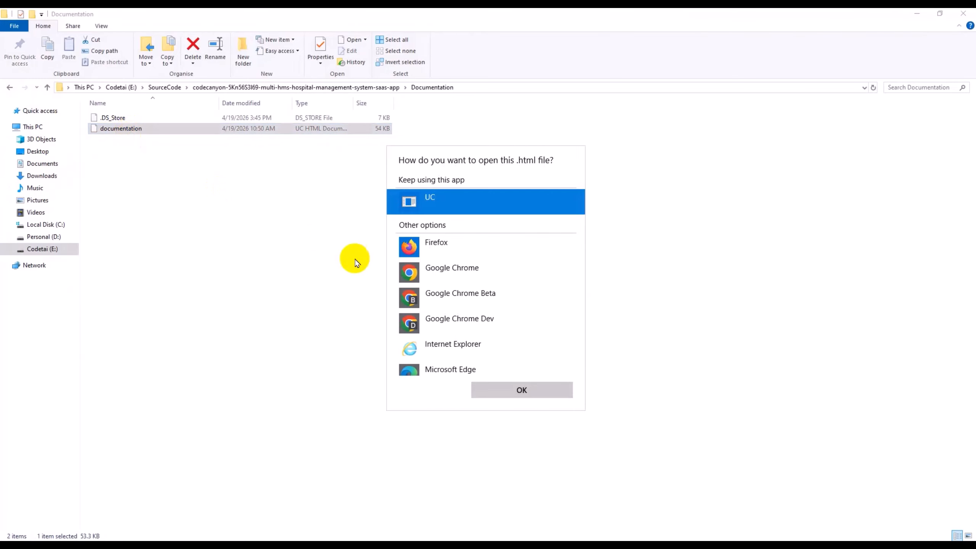
{"action": "left_click", "coordinate": [445, 331]}
{"action": "left_click", "coordinate": [507, 391]}
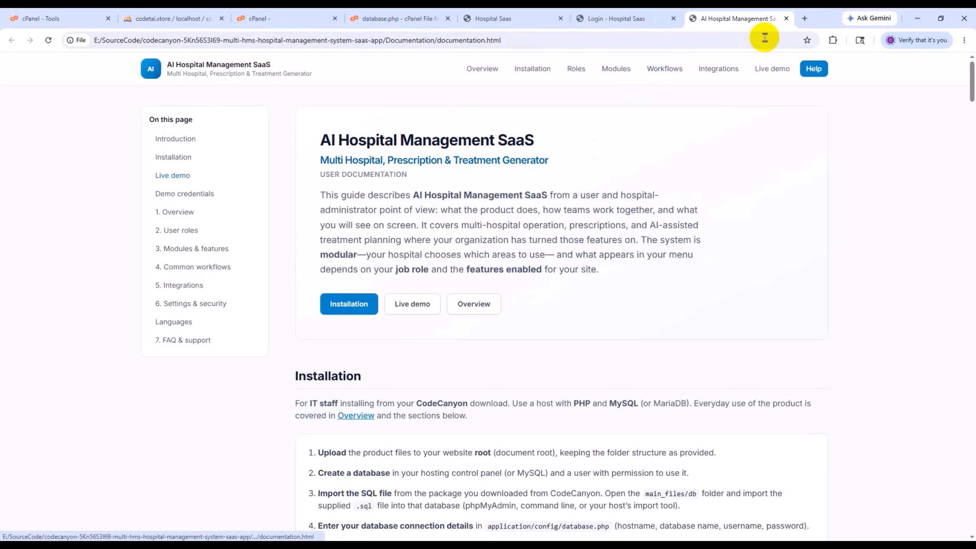
{"action": "scroll", "coordinate": [475, 255], "scroll_direction": "down", "scroll_amount": 3}
{"action": "scroll", "coordinate": [476, 255], "scroll_direction": "down", "scroll_amount": 12}
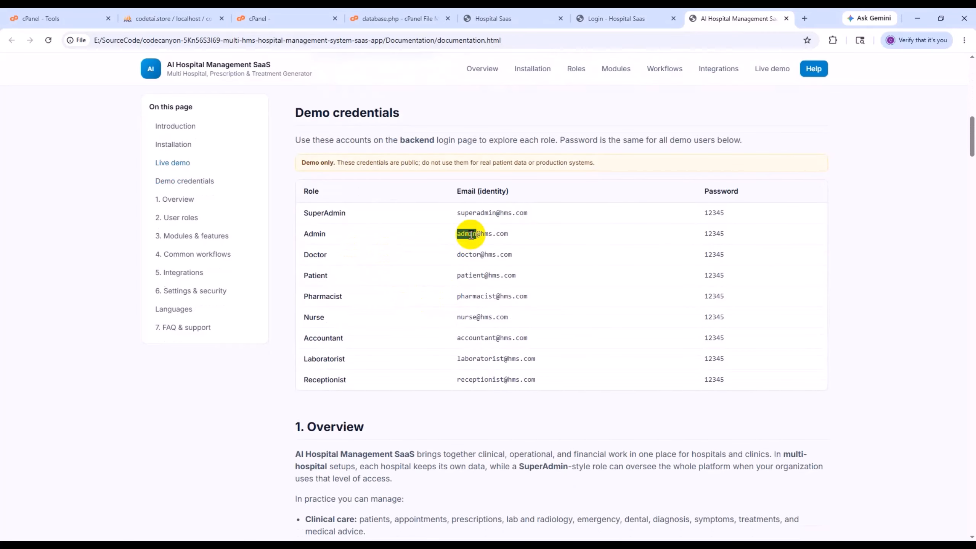
- Copy the Admin role's demo email from the documentation into the login form's Email field
{"action": "right_click", "coordinate": [476, 236]}
{"action": "left_click", "coordinate": [484, 246]}
{"action": "left_click", "coordinate": [614, 18]}
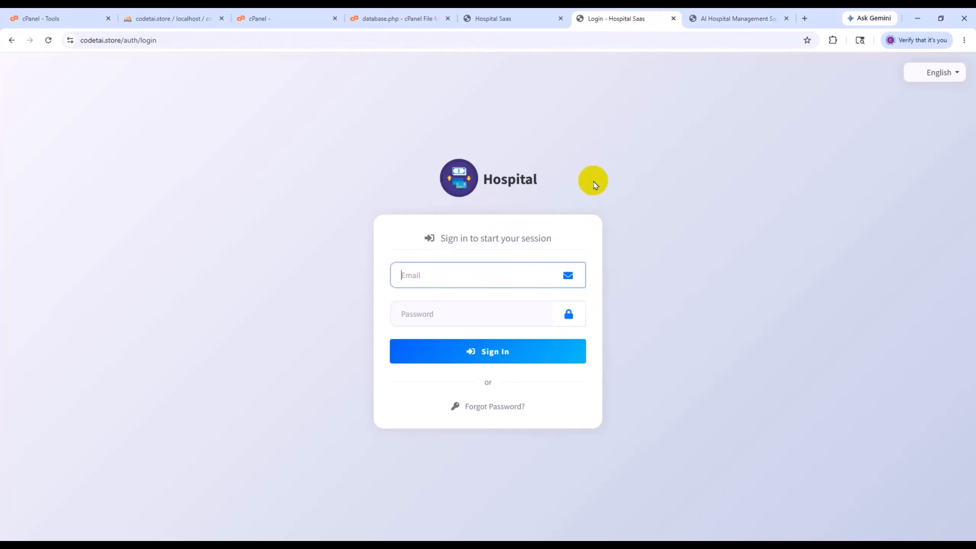
{"action": "right_click", "coordinate": [507, 276]}
{"action": "left_click", "coordinate": [555, 400]}
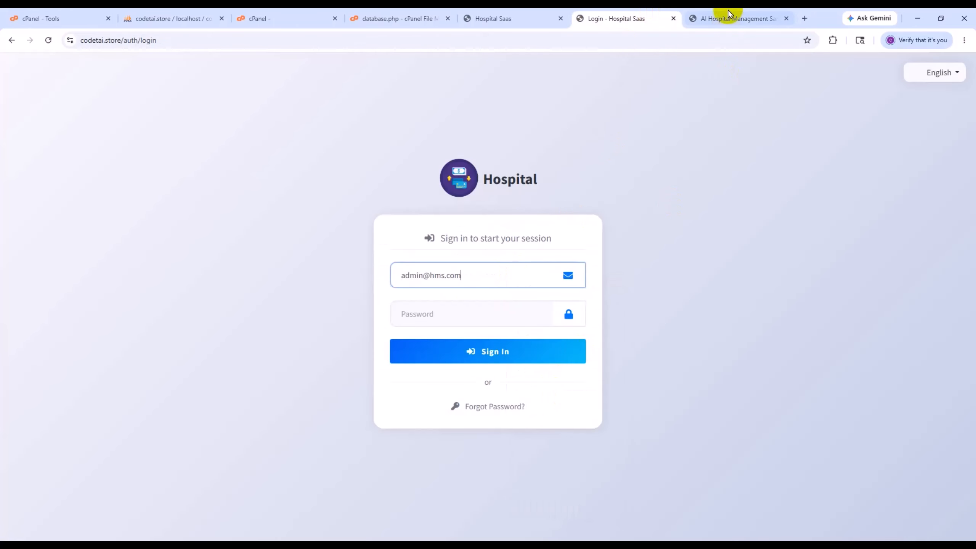
- Copy the Admin role's demo password from the documentation into the login form's Password field
{"action": "left_click", "coordinate": [734, 18]}
{"action": "left_click", "coordinate": [713, 233]}
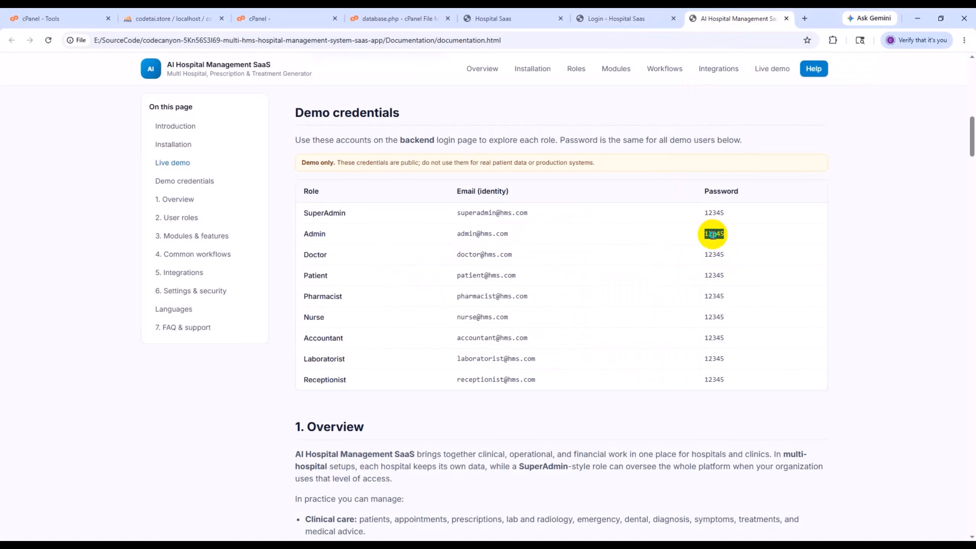
{"action": "right_click", "coordinate": [713, 234]}
{"action": "left_click", "coordinate": [719, 246]}
{"action": "left_click", "coordinate": [623, 18]}
{"action": "right_click", "coordinate": [460, 313]}
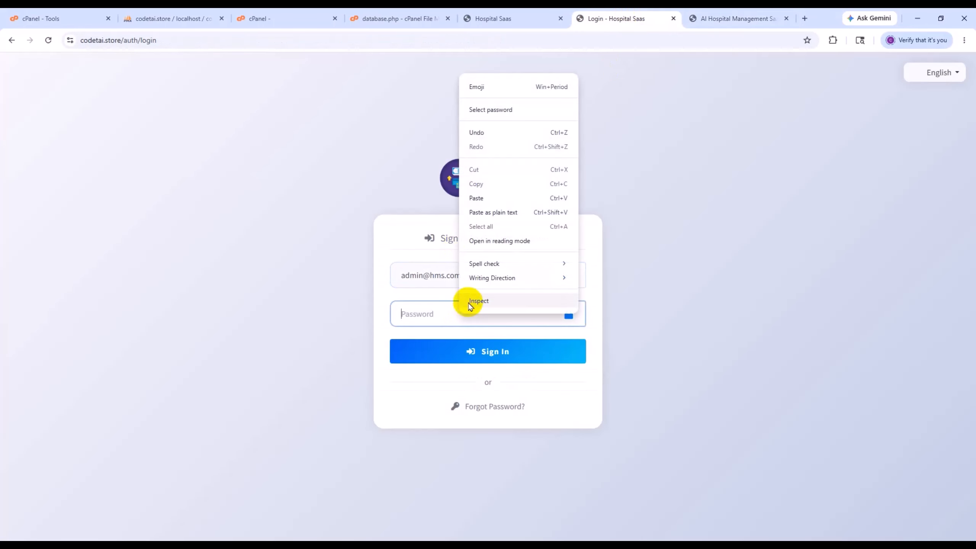
{"action": "left_click", "coordinate": [489, 206]}
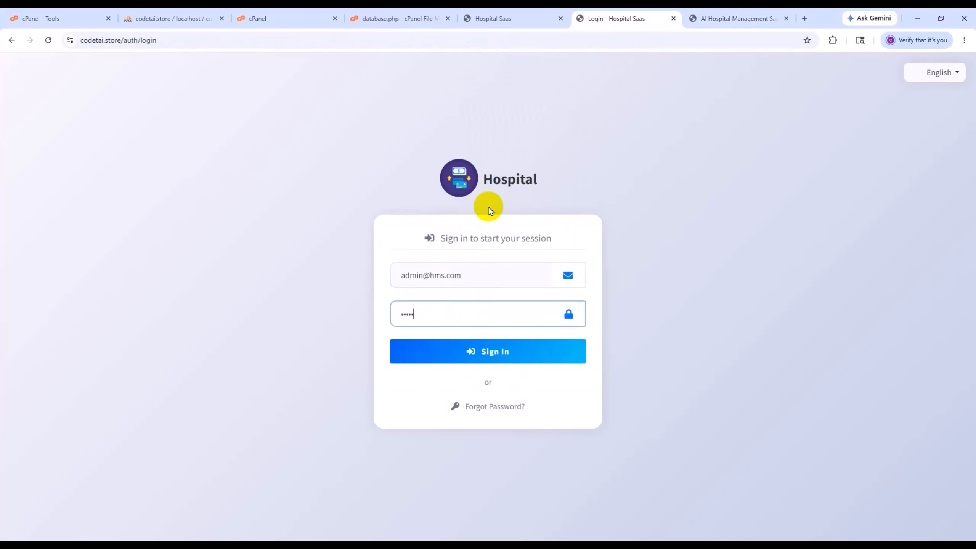
- Review the demo roles in the documentation, sign in with the entered Admin credentials and look through the hospital dashboard
{"action": "left_click", "coordinate": [769, 12]}
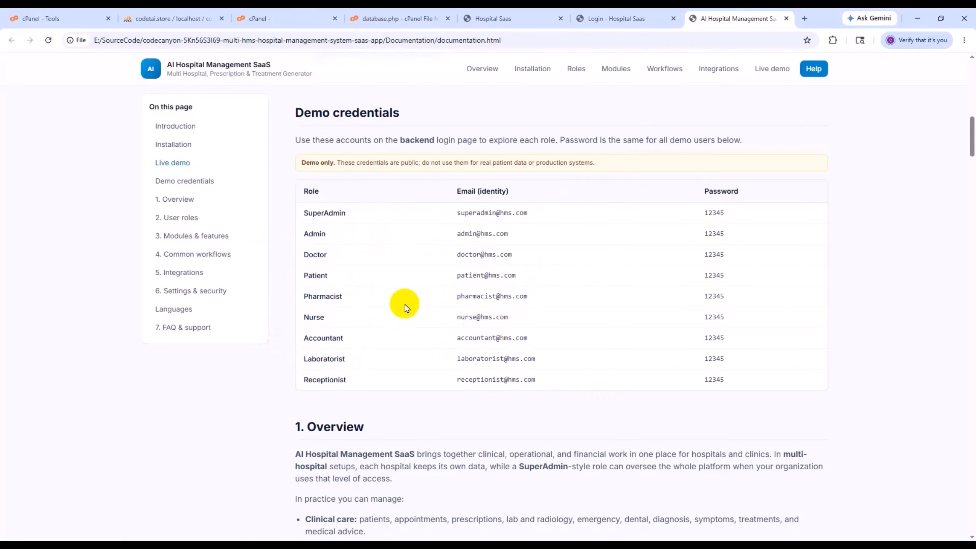
{"action": "left_click", "coordinate": [615, 18]}
{"action": "left_click", "coordinate": [495, 352]}
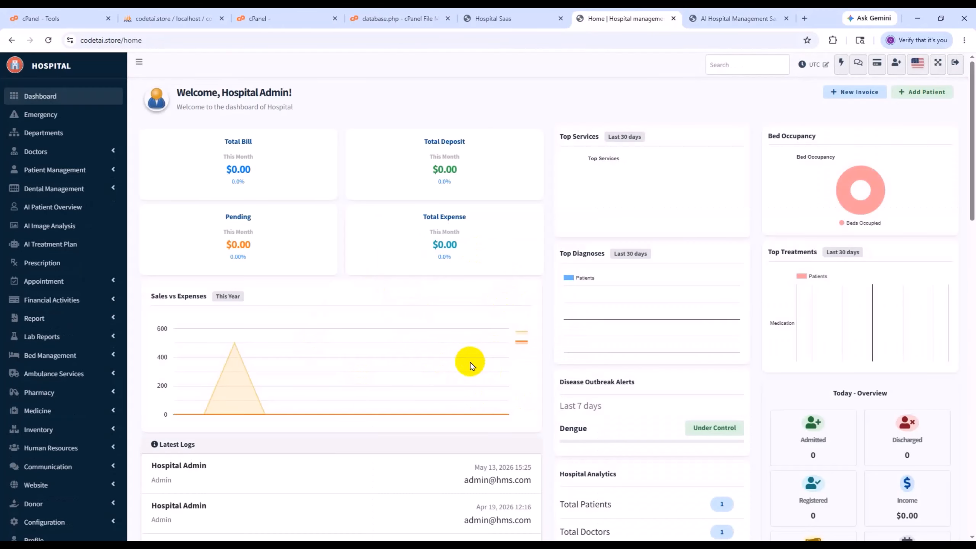
{"action": "scroll", "coordinate": [211, 331], "scroll_direction": "down", "scroll_amount": 10}
{"action": "scroll", "coordinate": [246, 338], "scroll_direction": "up", "scroll_amount": 10}
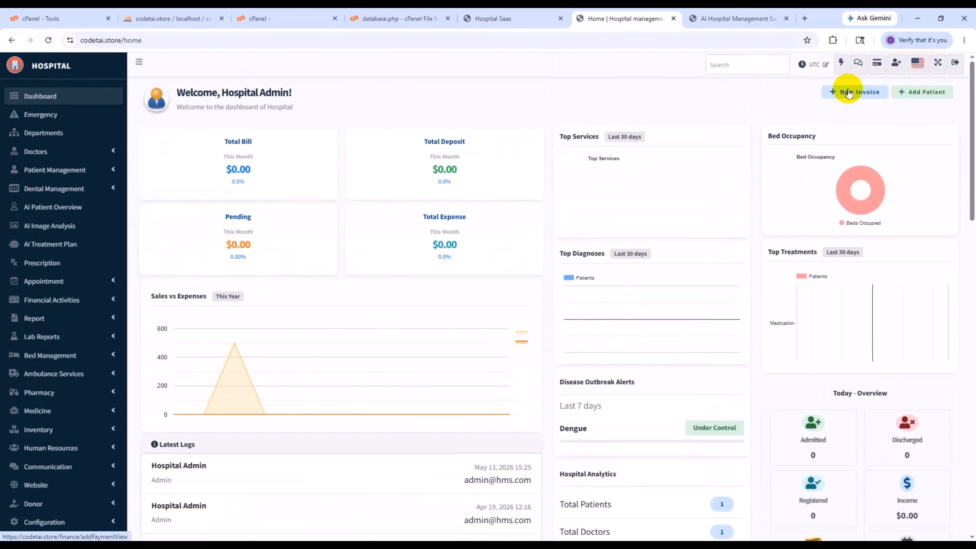
{"action": "scroll", "coordinate": [283, 346], "scroll_direction": "down", "scroll_amount": 10}
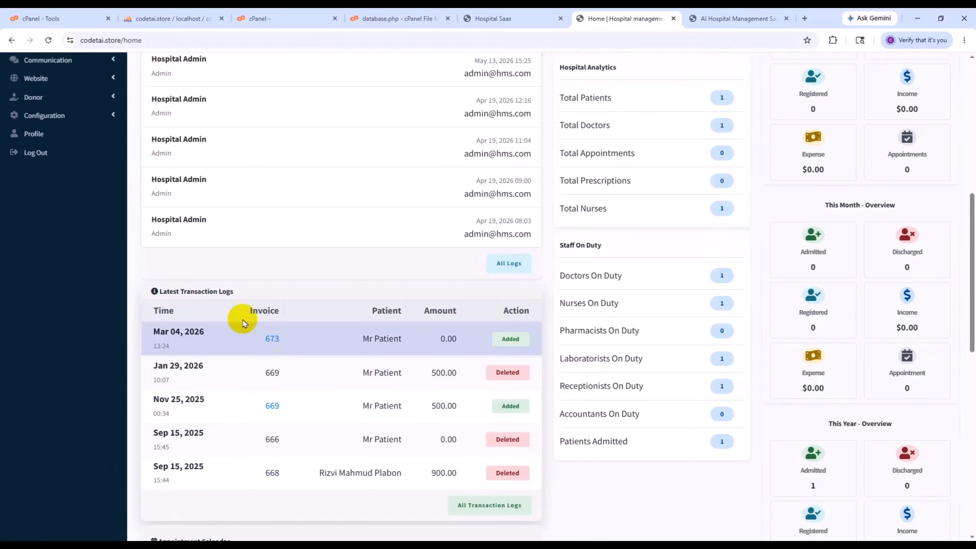
{"action": "left_click", "coordinate": [58, 141]}
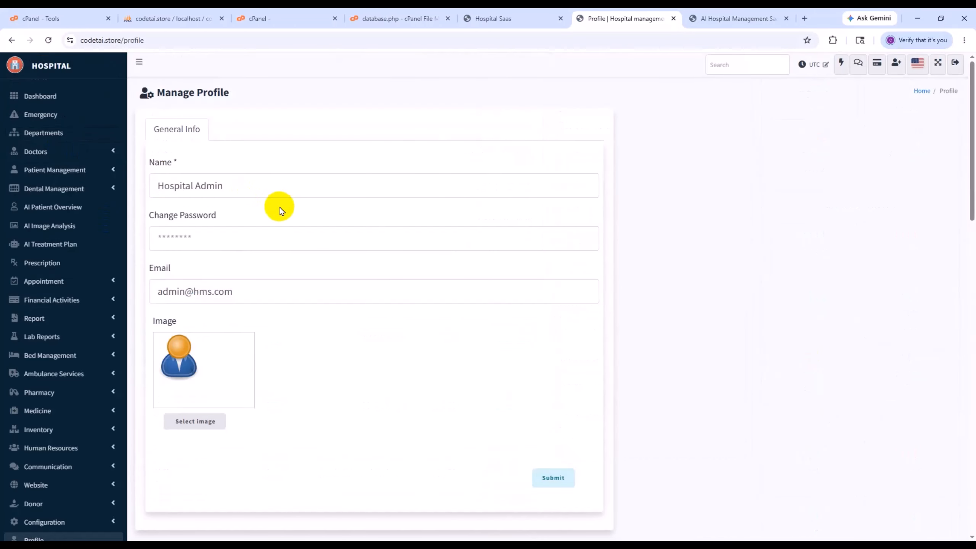
{"action": "scroll", "coordinate": [241, 225], "scroll_direction": "down", "scroll_amount": 3}
{"action": "scroll", "coordinate": [234, 215], "scroll_direction": "up", "scroll_amount": 3}
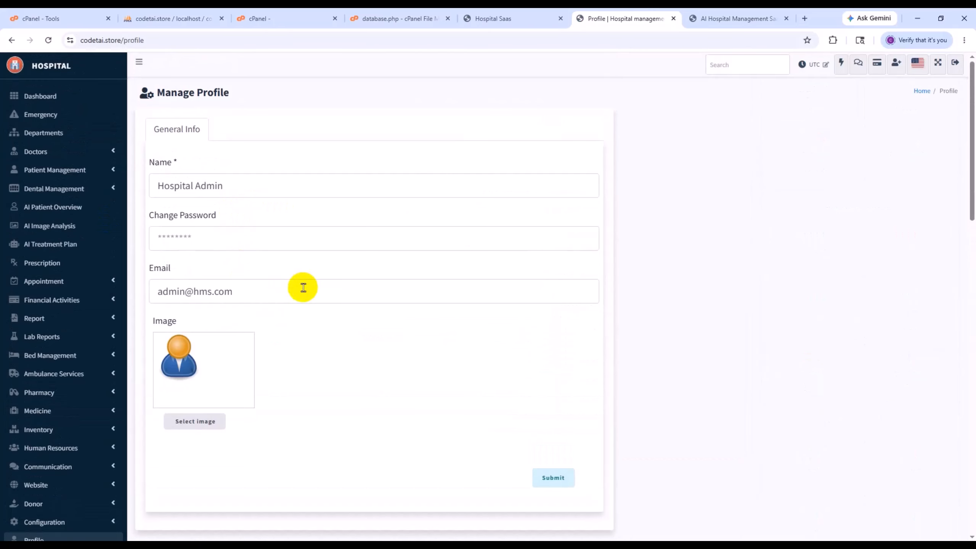
{"action": "left_click_drag", "start_coordinate": [303, 288], "coordinate": [90, 293]}
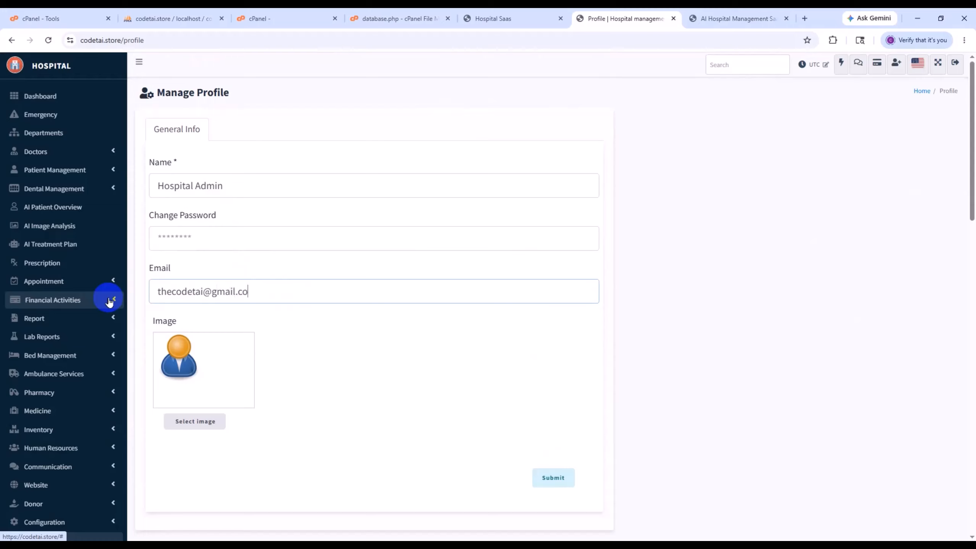
{"action": "left_click", "coordinate": [236, 235]}
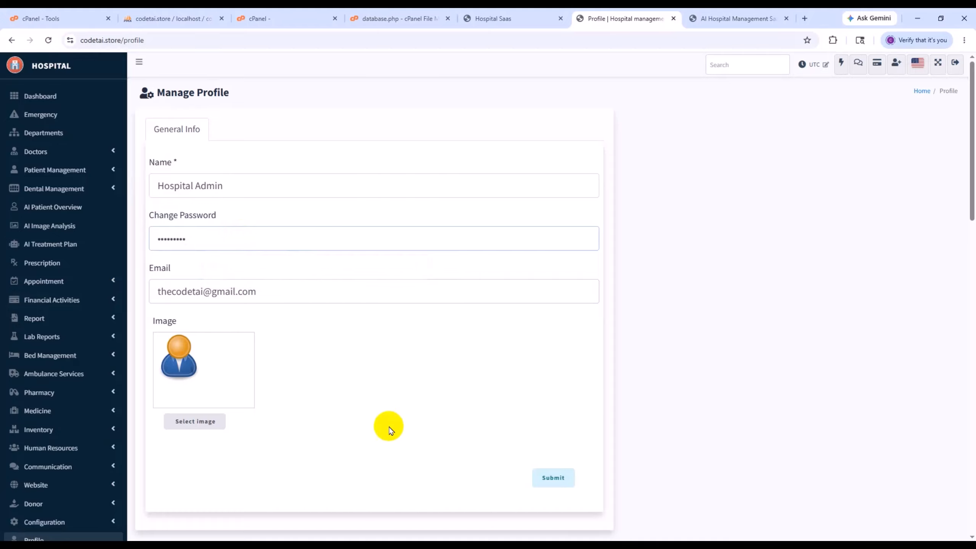
{"action": "left_click", "coordinate": [567, 477]}
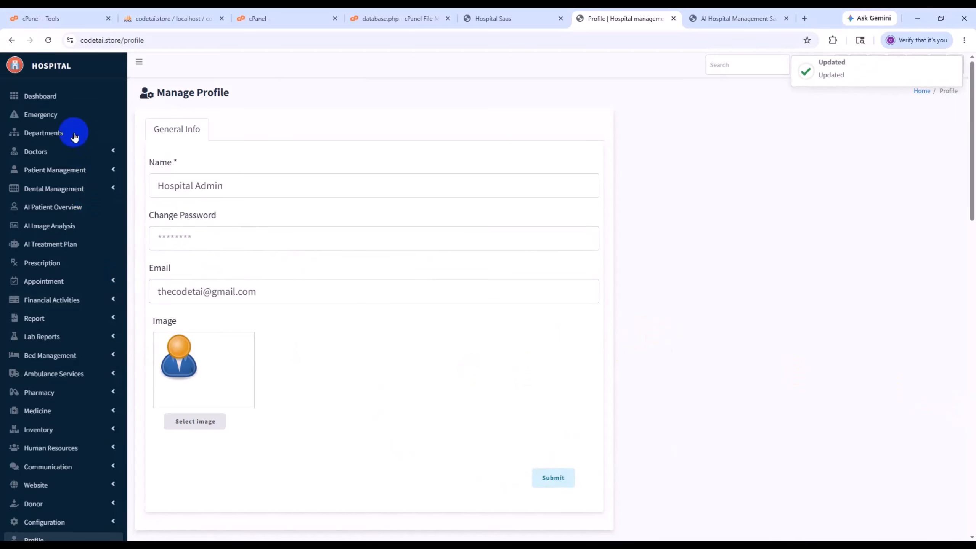
- Return to the dashboard and examine the Doctors, Patient Management, Dental Management and Appointment module submenus
{"action": "left_click", "coordinate": [43, 98]}
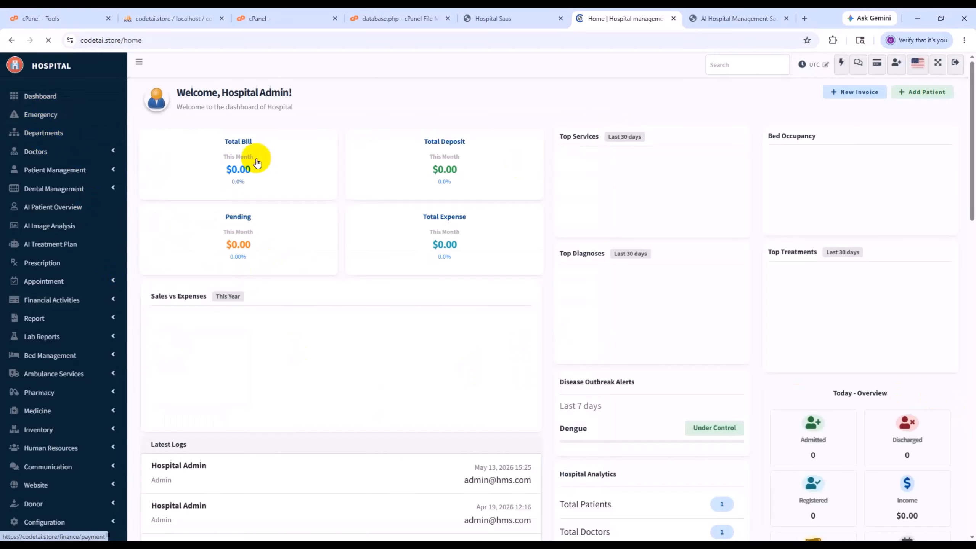
{"action": "left_click", "coordinate": [113, 152]}
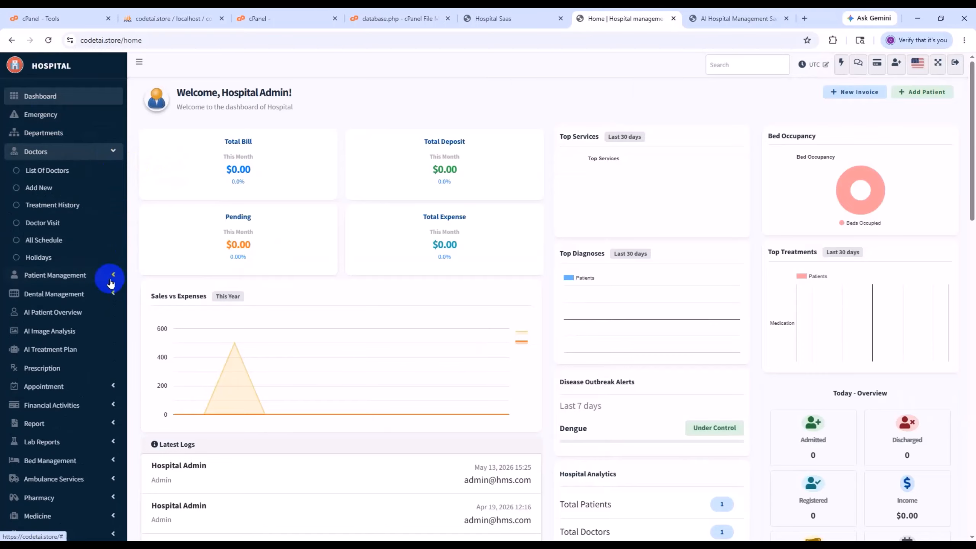
{"action": "left_click", "coordinate": [98, 278]}
{"action": "scroll", "coordinate": [105, 309], "scroll_direction": "down", "scroll_amount": 3}
{"action": "left_click", "coordinate": [100, 315]}
{"action": "scroll", "coordinate": [97, 323], "scroll_direction": "down", "scroll_amount": 3}
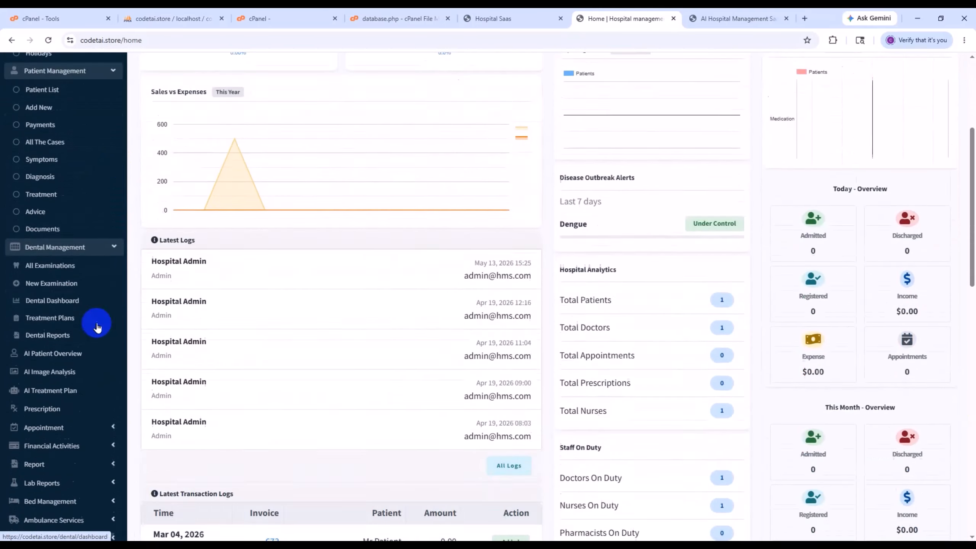
{"action": "left_click", "coordinate": [98, 364]}
{"action": "scroll", "coordinate": [97, 366], "scroll_direction": "down", "scroll_amount": 6}
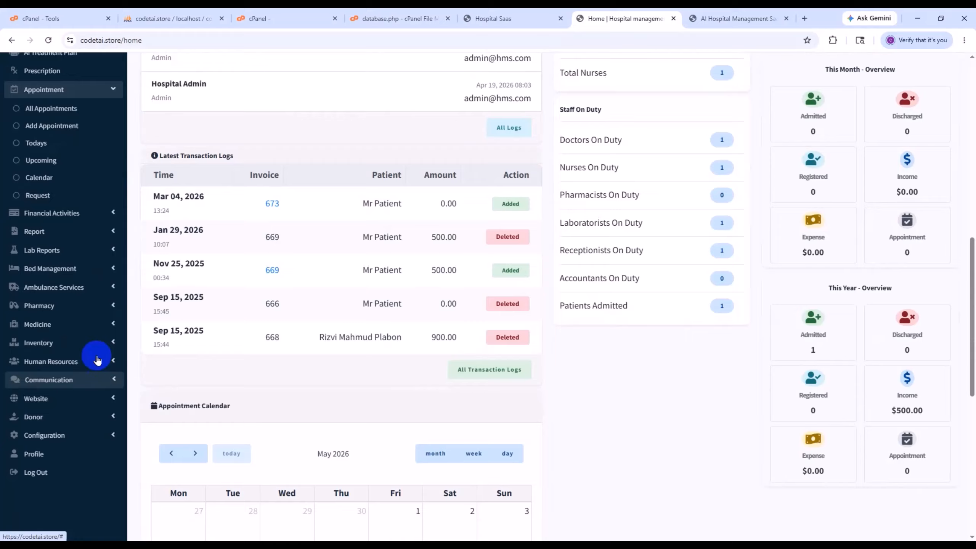
- Expand the Financial Activities, Report and Lab Reports modules to examine their entries
{"action": "left_click", "coordinate": [98, 217]}
{"action": "scroll", "coordinate": [94, 292], "scroll_direction": "down", "scroll_amount": 3}
{"action": "left_click", "coordinate": [71, 255]}
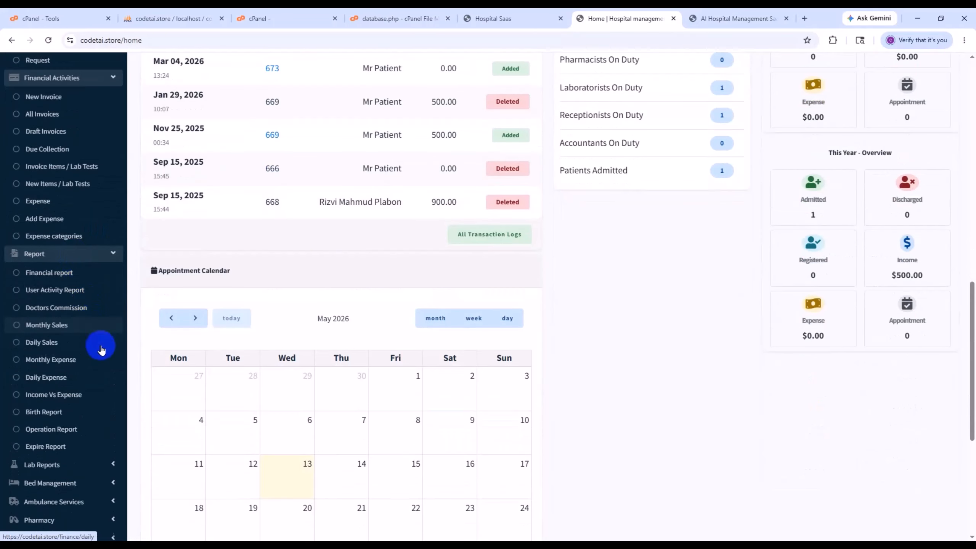
{"action": "scroll", "coordinate": [96, 348], "scroll_direction": "down", "scroll_amount": 3}
{"action": "left_click", "coordinate": [92, 337]}
{"action": "scroll", "coordinate": [92, 339], "scroll_direction": "down", "scroll_amount": 3}
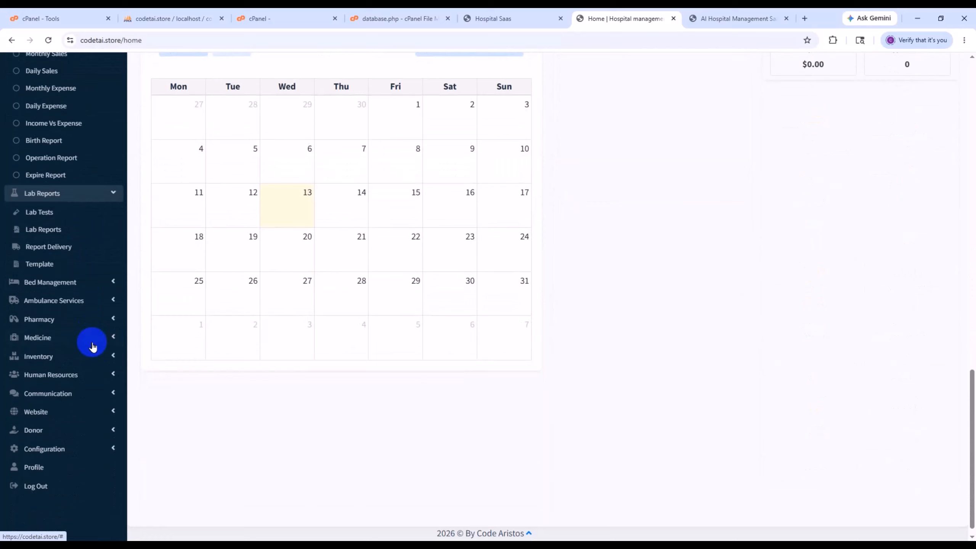
- Expand the Bed Management, Ambulance Services and Pharmacy modules, including Pharmacy's Report entries, to examine their options
{"action": "left_click", "coordinate": [89, 282]}
{"action": "scroll", "coordinate": [94, 338], "scroll_direction": "down", "scroll_amount": 1}
{"action": "left_click", "coordinate": [95, 356]}
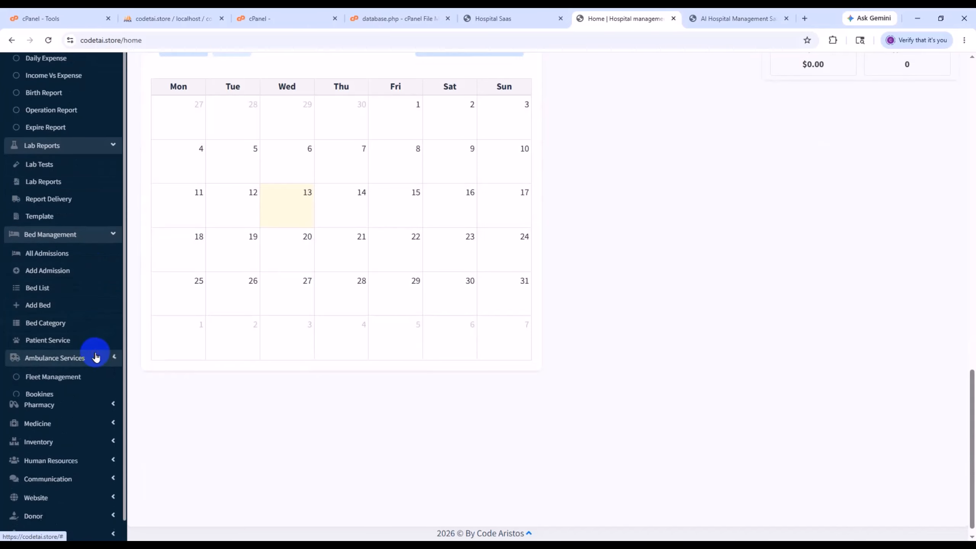
{"action": "scroll", "coordinate": [96, 380], "scroll_direction": "down", "scroll_amount": 3}
{"action": "left_click", "coordinate": [90, 383]}
{"action": "scroll", "coordinate": [91, 400], "scroll_direction": "down", "scroll_amount": 3}
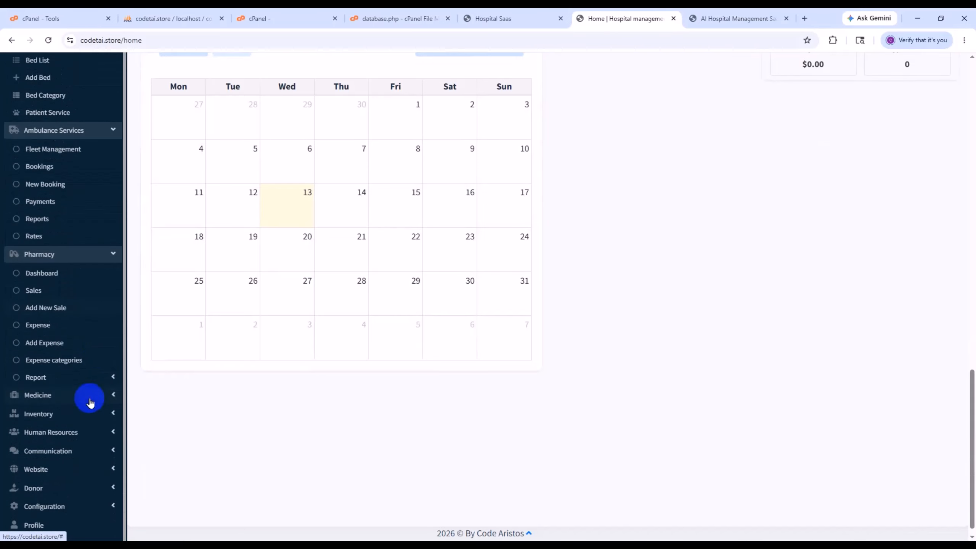
{"action": "left_click", "coordinate": [81, 378]}
{"action": "scroll", "coordinate": [85, 408], "scroll_direction": "down", "scroll_amount": 2}
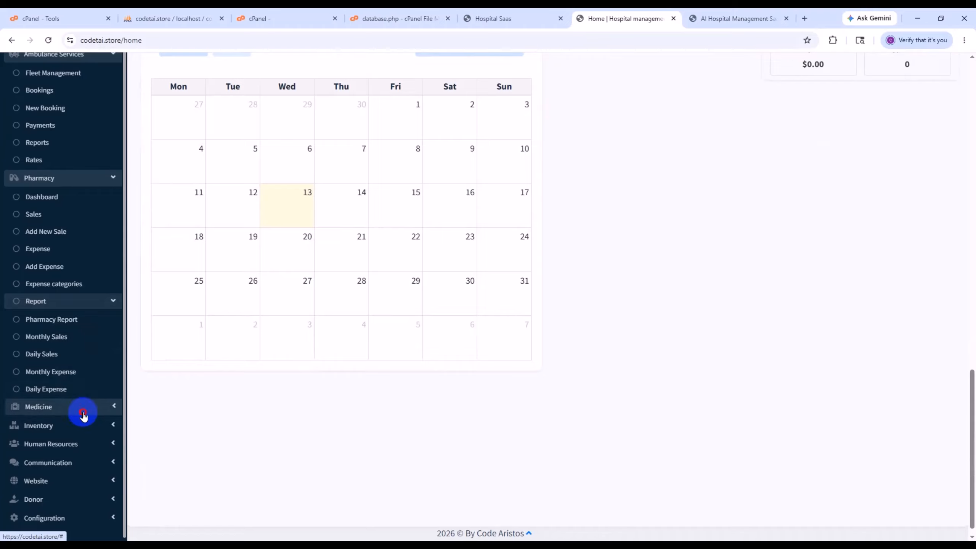
- Expand the Medicine, Inventory and Human Resources modules to examine their entries
{"action": "left_click", "coordinate": [83, 415]}
{"action": "scroll", "coordinate": [83, 415], "scroll_direction": "down", "scroll_amount": 4}
{"action": "left_click", "coordinate": [83, 415]}
{"action": "scroll", "coordinate": [83, 415], "scroll_direction": "down", "scroll_amount": 3}
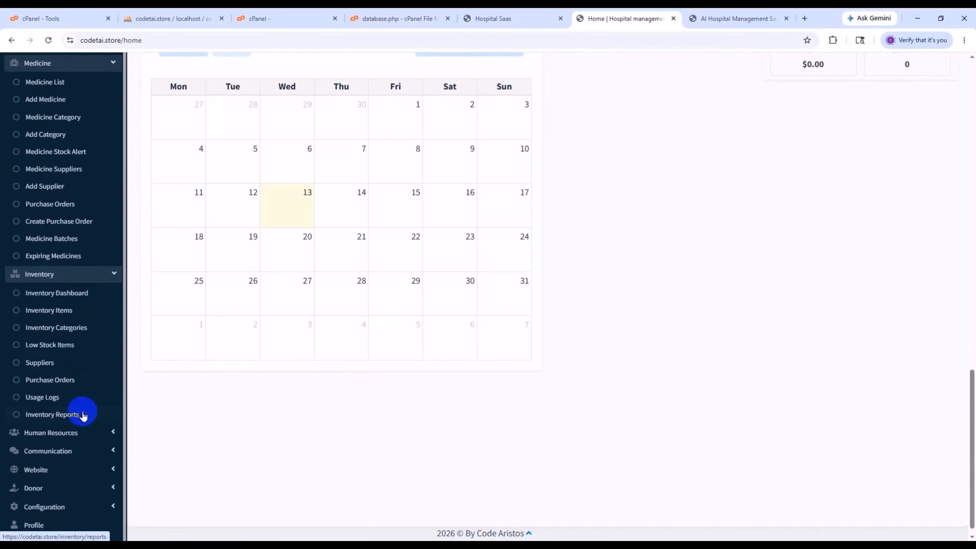
{"action": "left_click", "coordinate": [82, 431]}
{"action": "scroll", "coordinate": [81, 434], "scroll_direction": "down", "scroll_amount": 5}
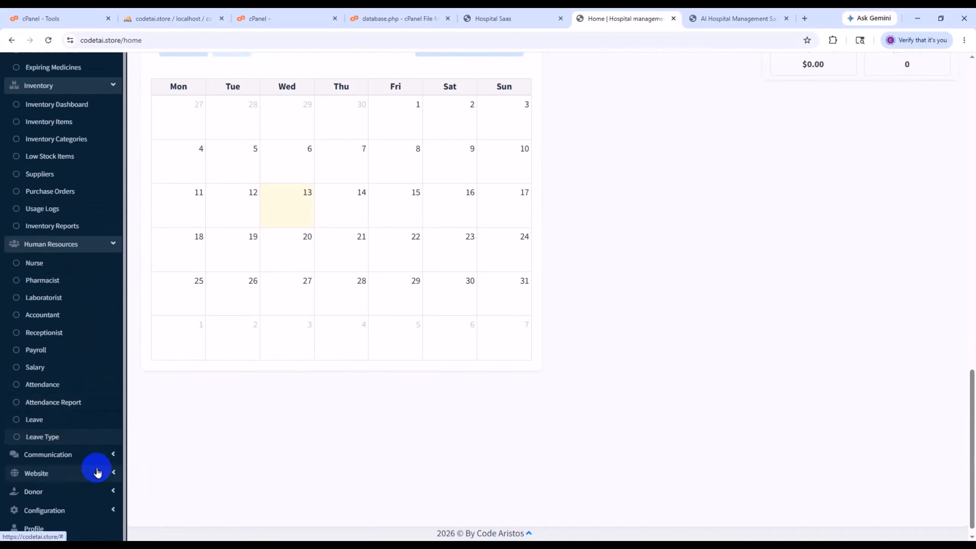
- Expand the Communication, Donor and Configuration modules to examine their entries
{"action": "left_click", "coordinate": [93, 455]}
{"action": "scroll", "coordinate": [91, 462], "scroll_direction": "down", "scroll_amount": 5}
{"action": "scroll", "coordinate": [82, 465], "scroll_direction": "up", "scroll_amount": 4}
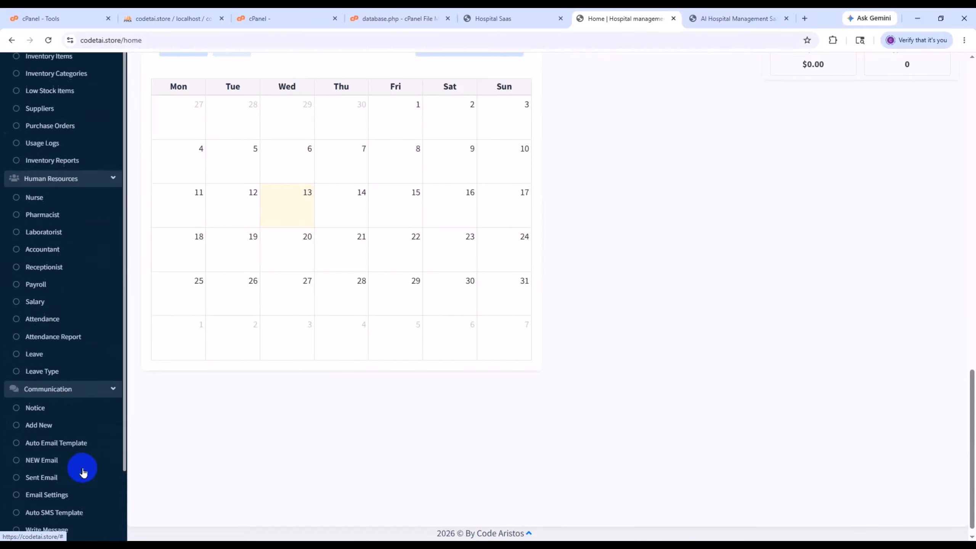
{"action": "scroll", "coordinate": [83, 472], "scroll_direction": "down", "scroll_amount": 4}
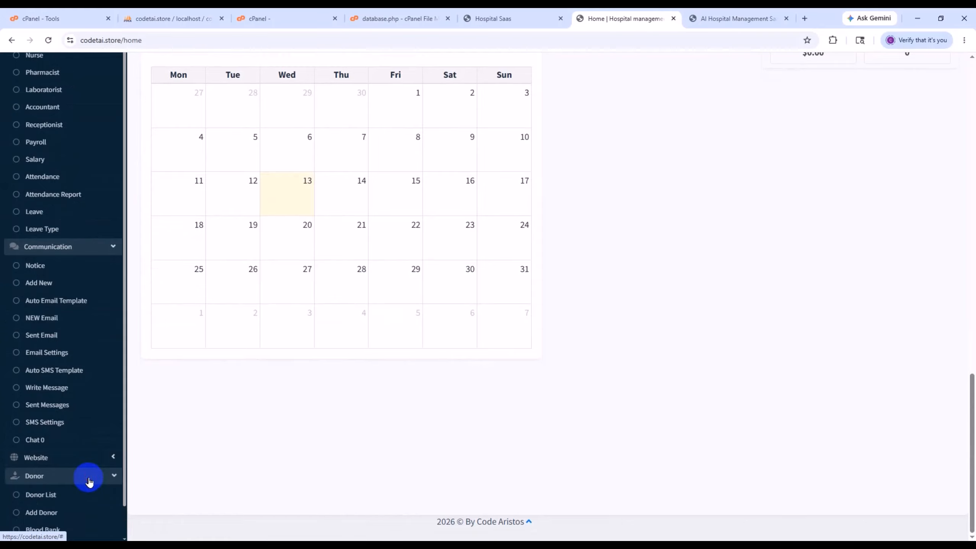
{"action": "scroll", "coordinate": [79, 492], "scroll_direction": "down", "scroll_amount": 2}
{"action": "left_click", "coordinate": [71, 506]}
{"action": "scroll", "coordinate": [77, 497], "scroll_direction": "down", "scroll_amount": 6}
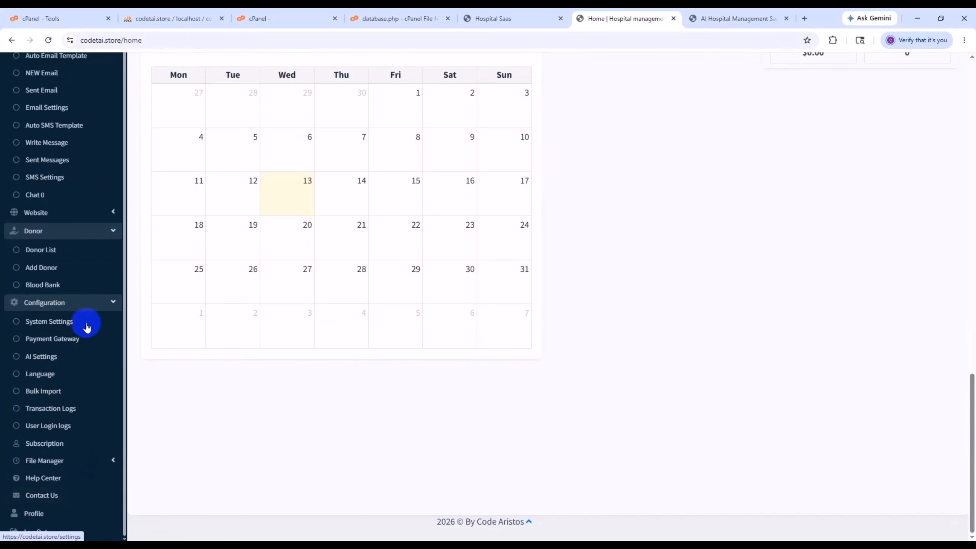
- Open the System Settings page and examine the hospital's general settings through to the end of the form
{"action": "left_click", "coordinate": [61, 322]}
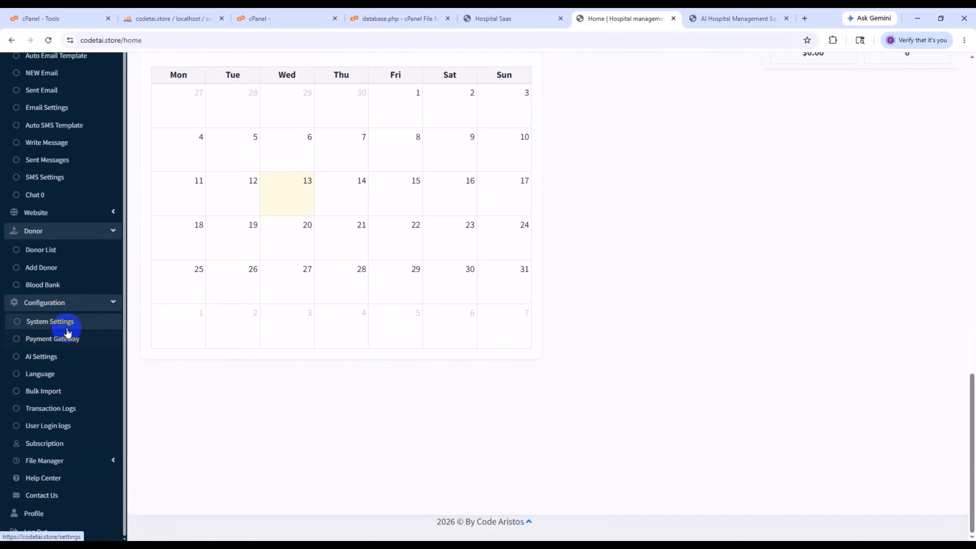
{"action": "scroll", "coordinate": [270, 265], "scroll_direction": "down", "scroll_amount": 7}
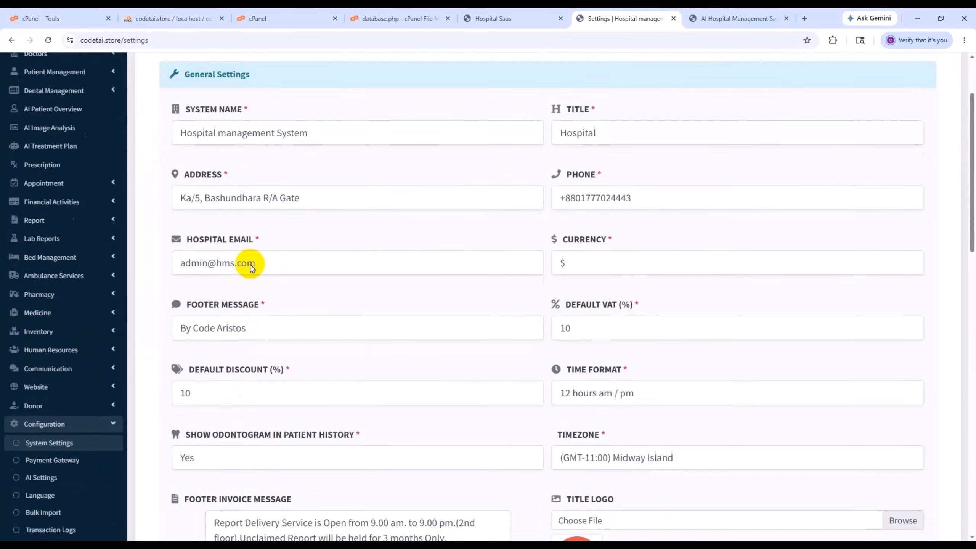
{"action": "scroll", "coordinate": [481, 323], "scroll_direction": "down", "scroll_amount": 10}
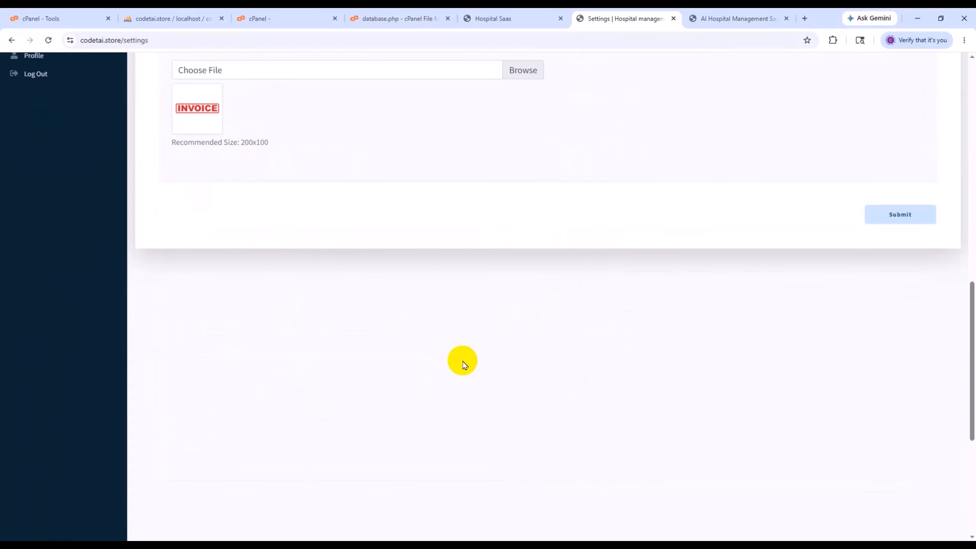
{"action": "scroll", "coordinate": [457, 360], "scroll_direction": "up", "scroll_amount": 10}
{"action": "scroll", "coordinate": [461, 358], "scroll_direction": "up", "scroll_amount": 7}
{"action": "scroll", "coordinate": [384, 369], "scroll_direction": "down", "scroll_amount": 3}
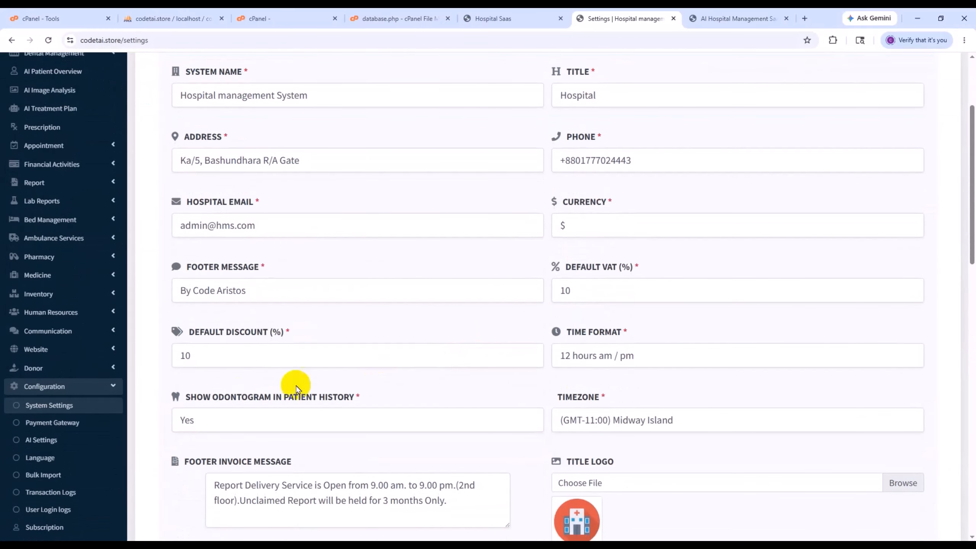
- Open the Payment Gateway configuration and examine the available gateways and the gateway selection
{"action": "left_click", "coordinate": [84, 426]}
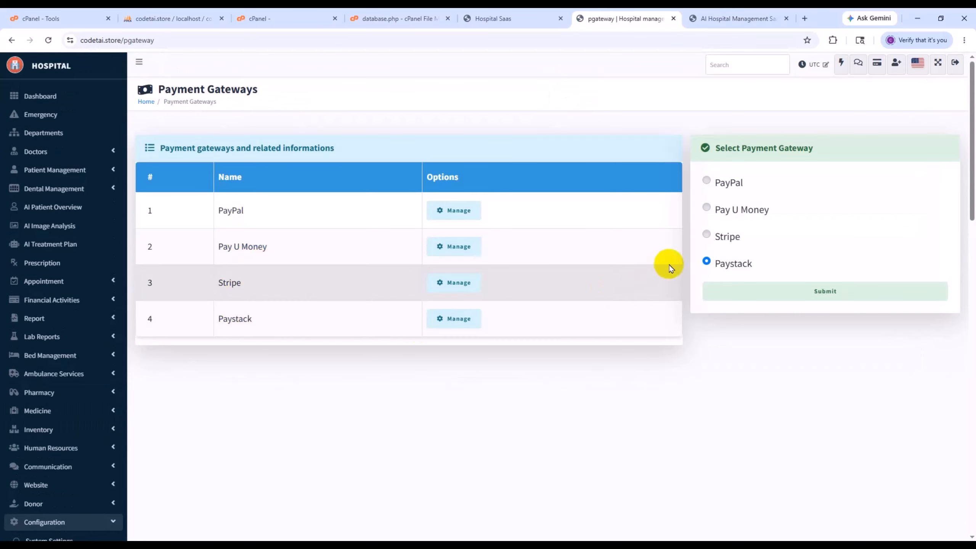
{"action": "scroll", "coordinate": [93, 385], "scroll_direction": "down", "scroll_amount": 6}
{"action": "left_click", "coordinate": [17, 446]}
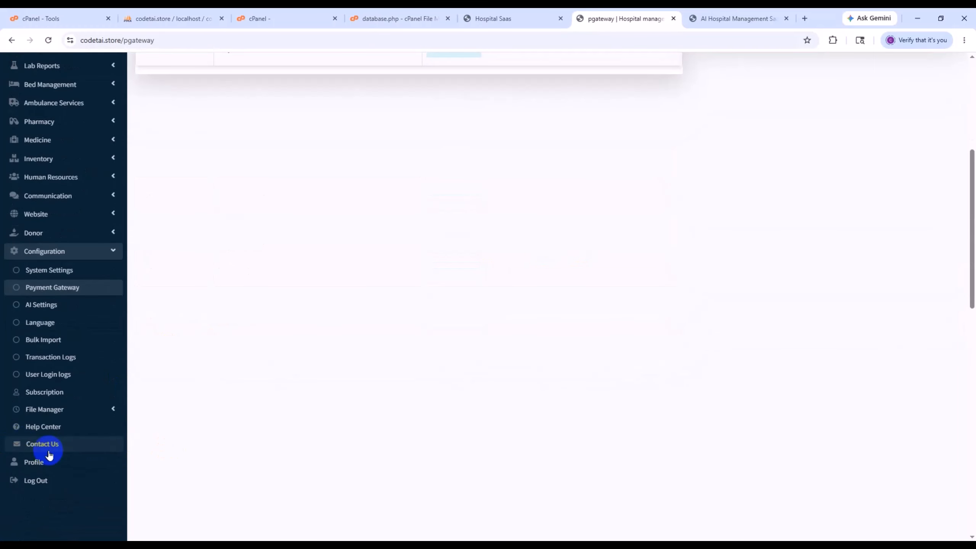
- Open the hospital's Website Settings and examine the General Settings and Block Text Settings sections
{"action": "scroll", "coordinate": [99, 442], "scroll_direction": "up", "scroll_amount": 3}
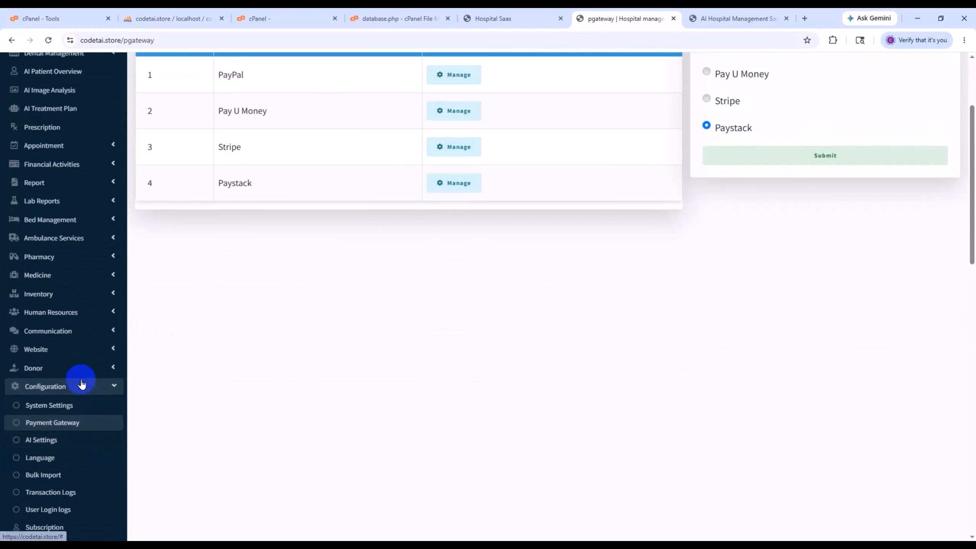
{"action": "left_click", "coordinate": [67, 351]}
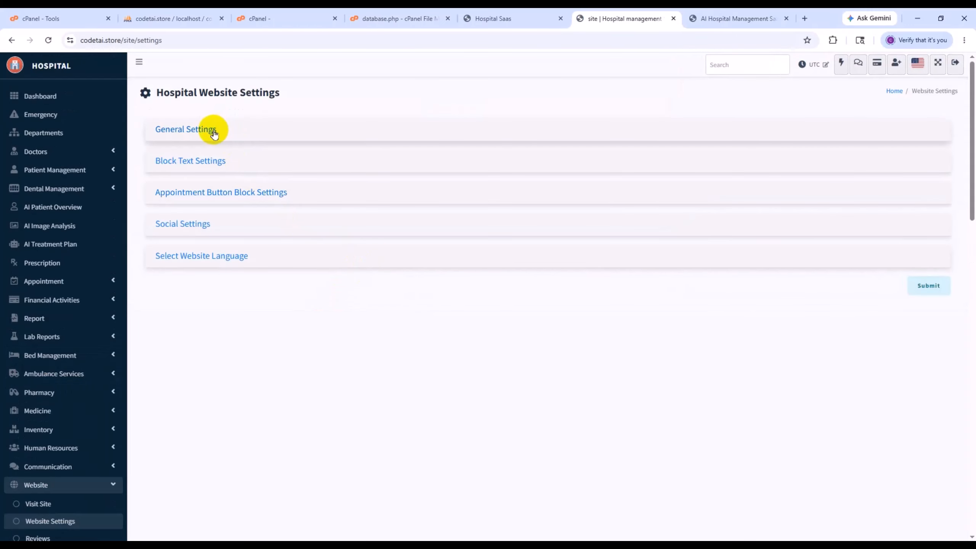
{"action": "left_click", "coordinate": [211, 130]}
{"action": "scroll", "coordinate": [250, 254], "scroll_direction": "down", "scroll_amount": 3}
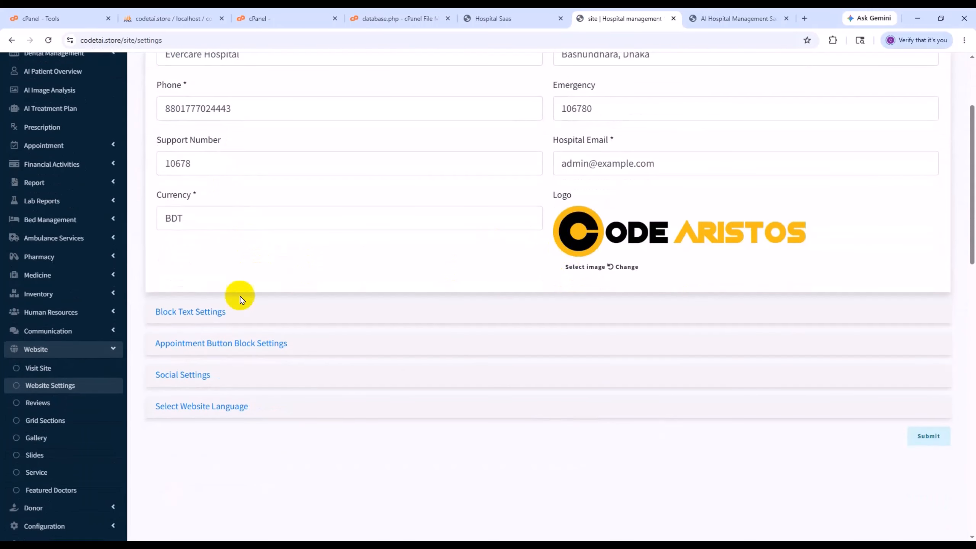
{"action": "left_click", "coordinate": [203, 311]}
{"action": "scroll", "coordinate": [235, 292], "scroll_direction": "up", "scroll_amount": 3}
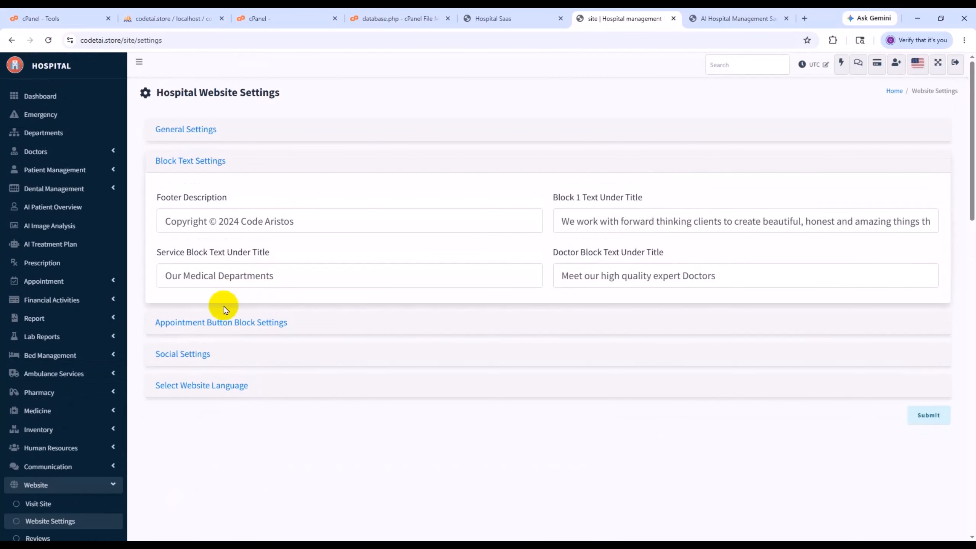
- Examine the Appointment Button Block Settings and Select Website Language sections of the website settings
{"action": "left_click", "coordinate": [229, 324]}
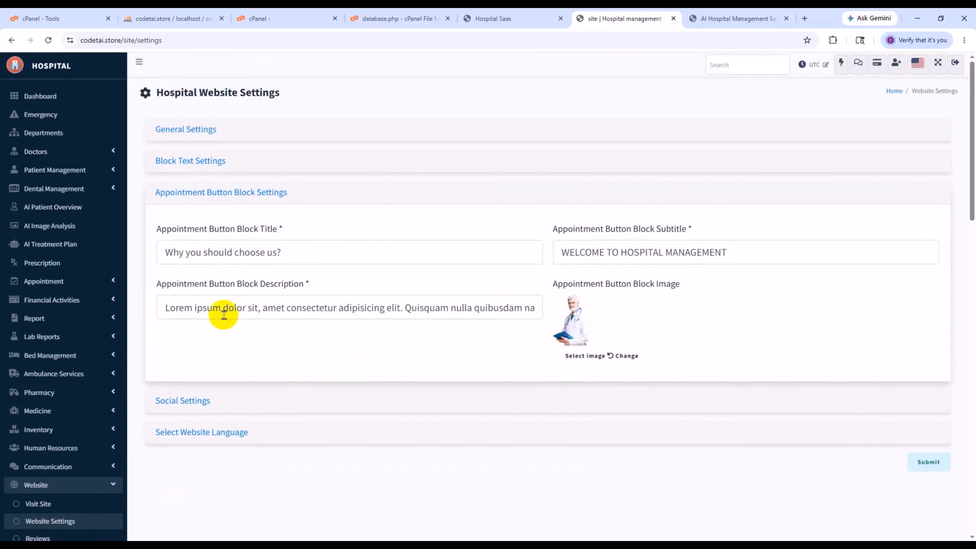
{"action": "scroll", "coordinate": [215, 338], "scroll_direction": "down", "scroll_amount": 3}
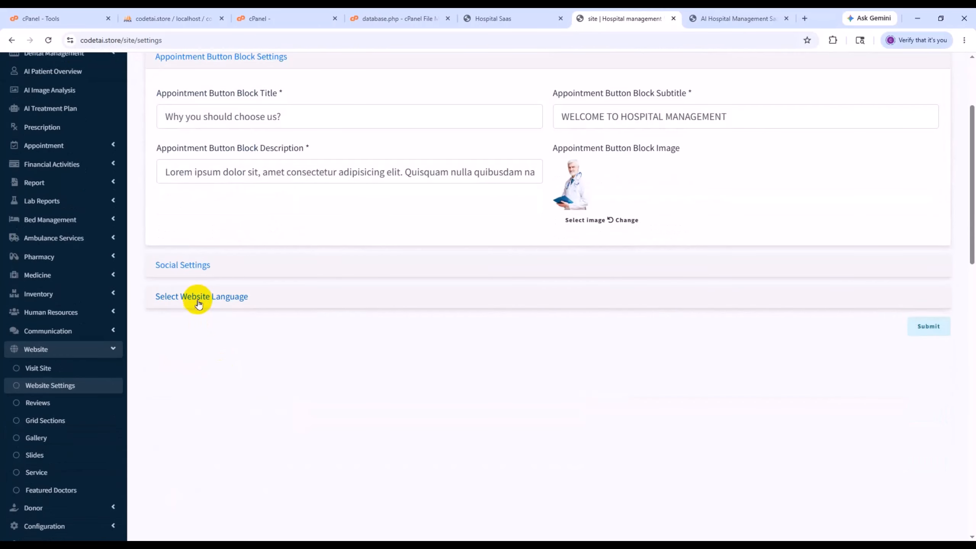
{"action": "left_click", "coordinate": [196, 295]}
{"action": "scroll", "coordinate": [111, 431], "scroll_direction": "down", "scroll_amount": 3}
{"action": "scroll", "coordinate": [109, 436], "scroll_direction": "up", "scroll_amount": 5}
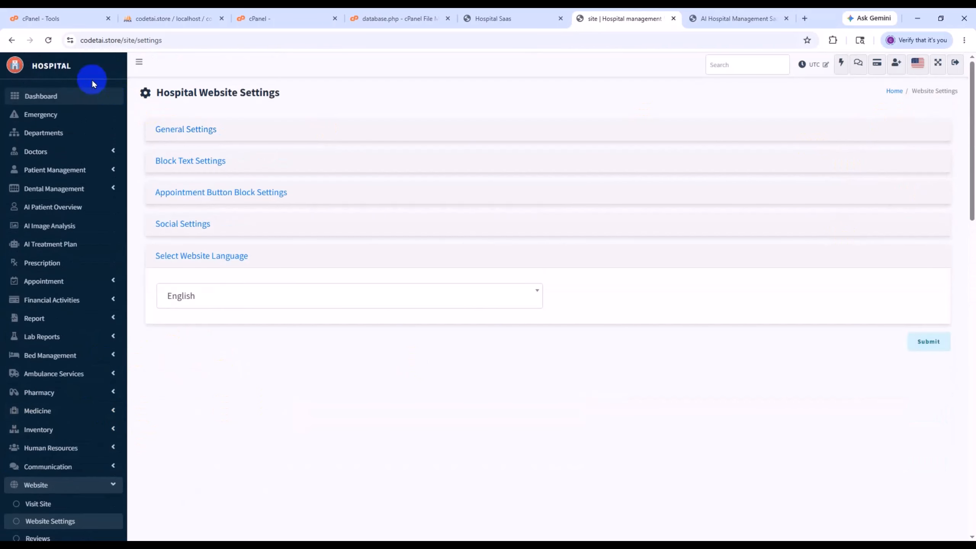
- Return to the hospital dashboard and look over its summary cards and charts
{"action": "left_click", "coordinate": [73, 71]}
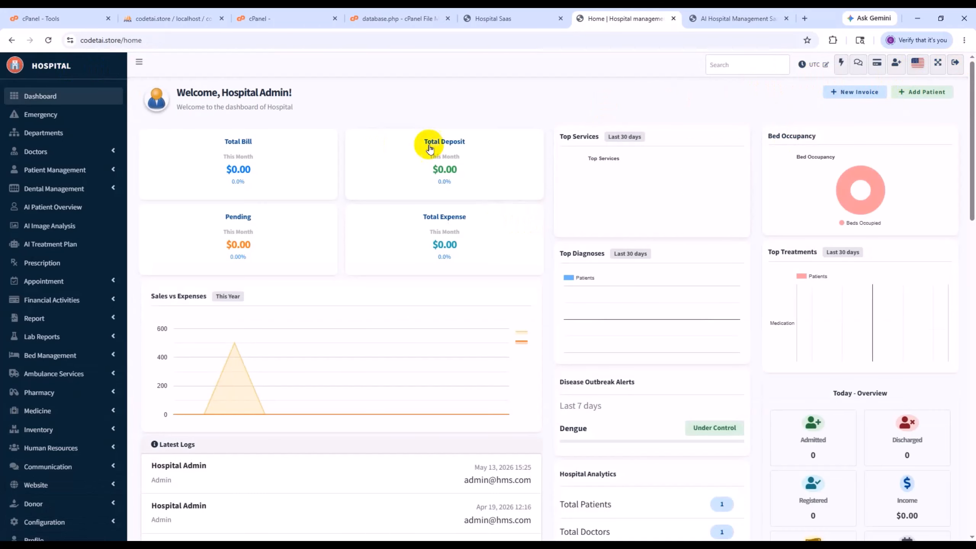
{"action": "scroll", "coordinate": [60, 202], "scroll_direction": "down", "scroll_amount": 5}
{"action": "scroll", "coordinate": [72, 262], "scroll_direction": "up", "scroll_amount": 5}
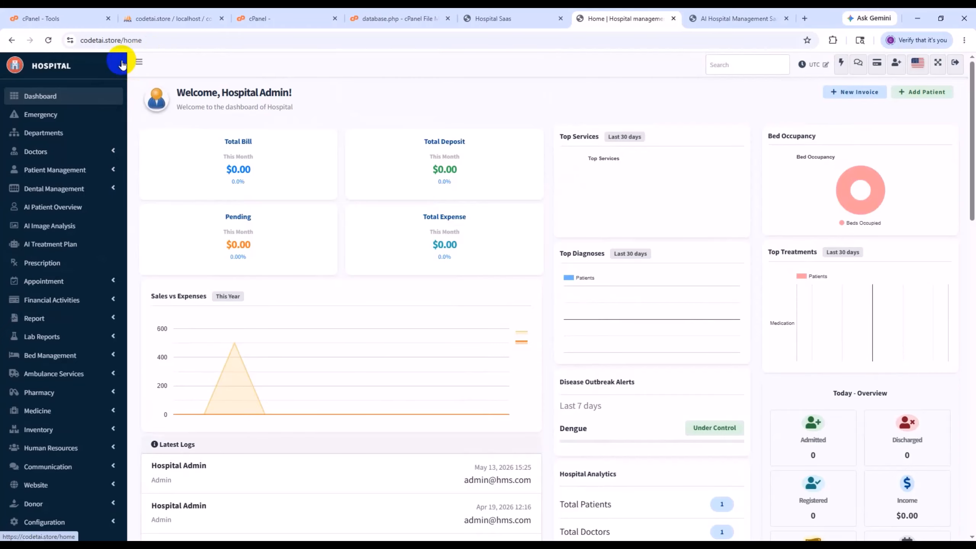
- Load the public homepage at codetai.store and look through its sections down to the license plans
{"action": "left_click_drag", "start_coordinate": [148, 42], "coordinate": [138, 54]}
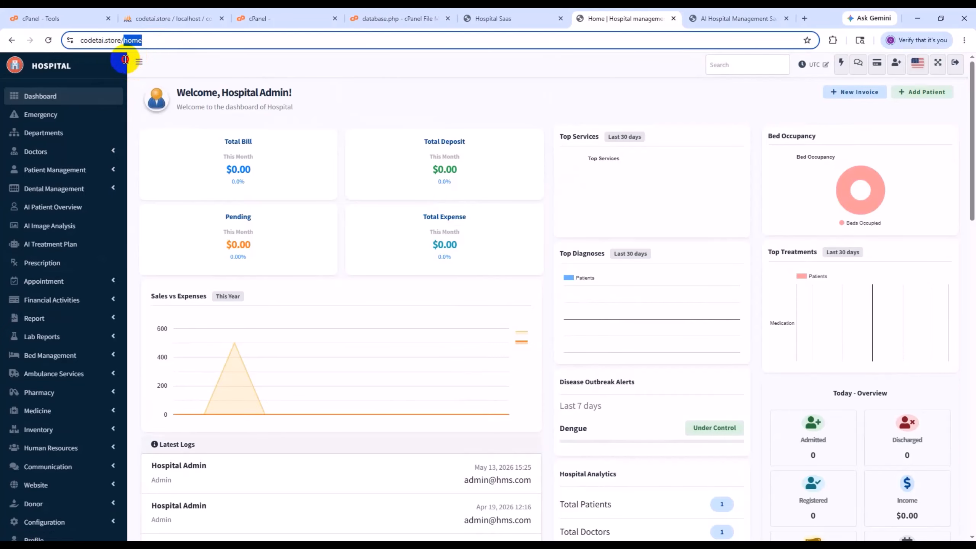
{"action": "key", "text": "BackSpace"}
{"action": "key", "text": "Return"}
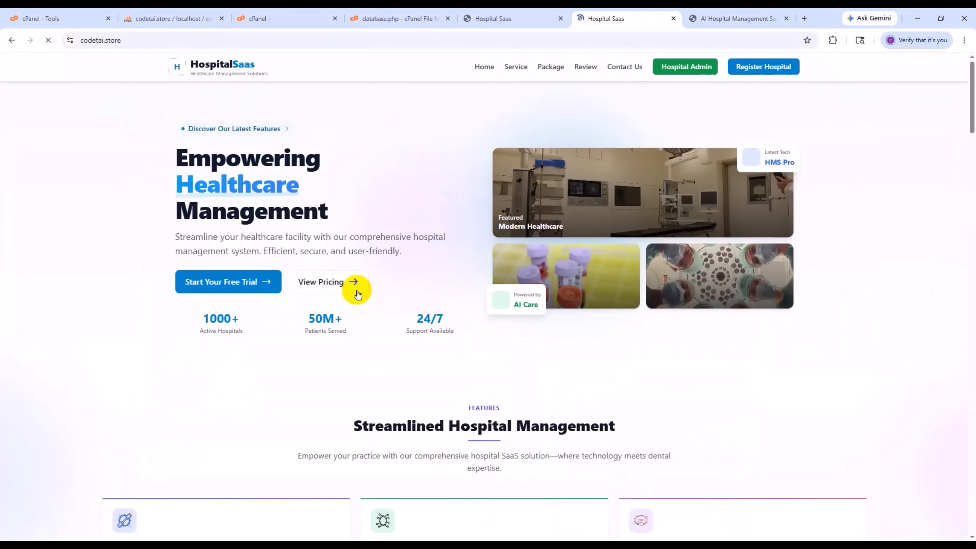
{"action": "scroll", "coordinate": [412, 344], "scroll_direction": "down", "scroll_amount": 10}
{"action": "scroll", "coordinate": [327, 365], "scroll_direction": "down", "scroll_amount": 10}
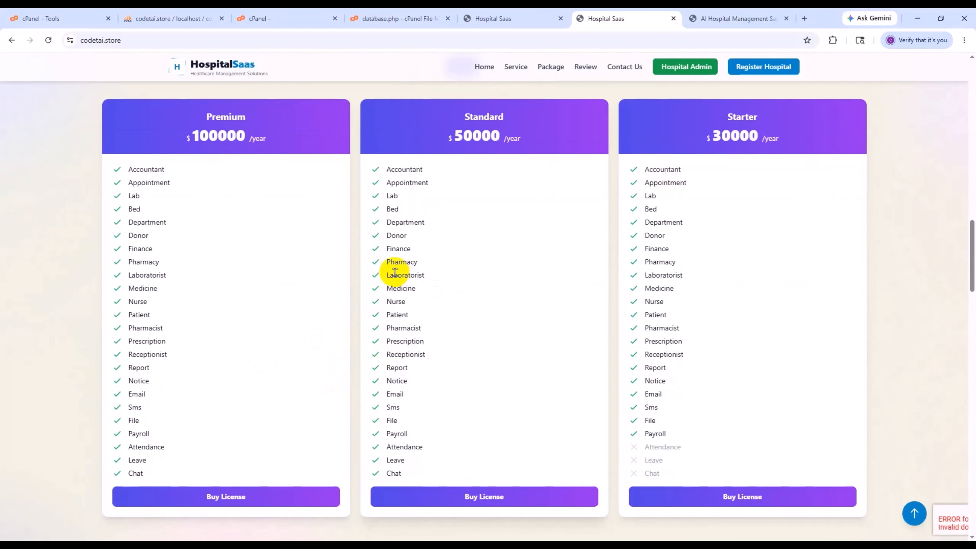
- Switch the License & Pricing plans to Monthly and open the Premium plan's hospital subscription form
{"action": "scroll", "coordinate": [407, 271], "scroll_direction": "up", "scroll_amount": 3}
{"action": "scroll", "coordinate": [438, 279], "scroll_direction": "down", "scroll_amount": 3}
{"action": "scroll", "coordinate": [469, 250], "scroll_direction": "up", "scroll_amount": 3}
{"action": "left_click", "coordinate": [483, 204]}
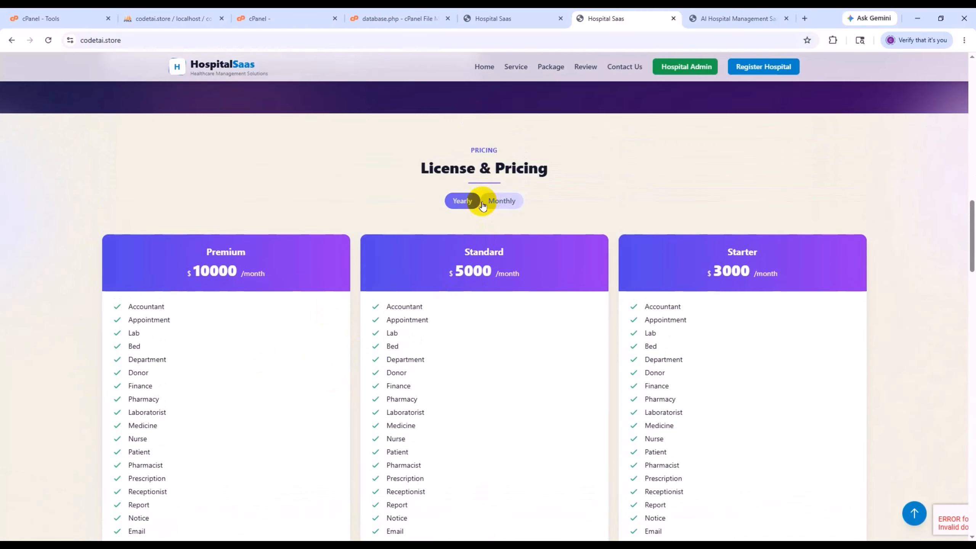
{"action": "scroll", "coordinate": [472, 269], "scroll_direction": "down", "scroll_amount": 5}
{"action": "left_click", "coordinate": [264, 367]}
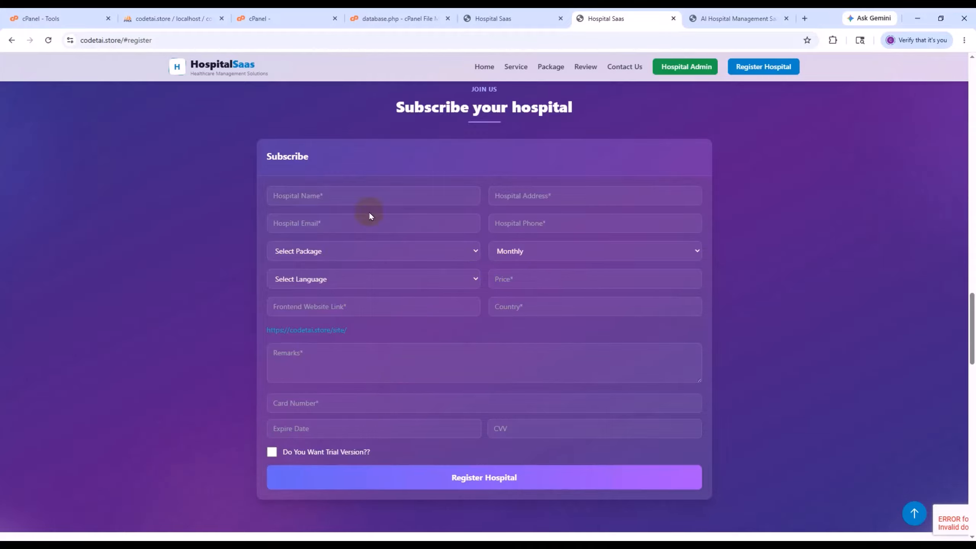
- Return from the subscription form to the start of the HospitalSaas homepage and look over its feature sections
{"action": "scroll", "coordinate": [370, 216], "scroll_direction": "up", "scroll_amount": 15}
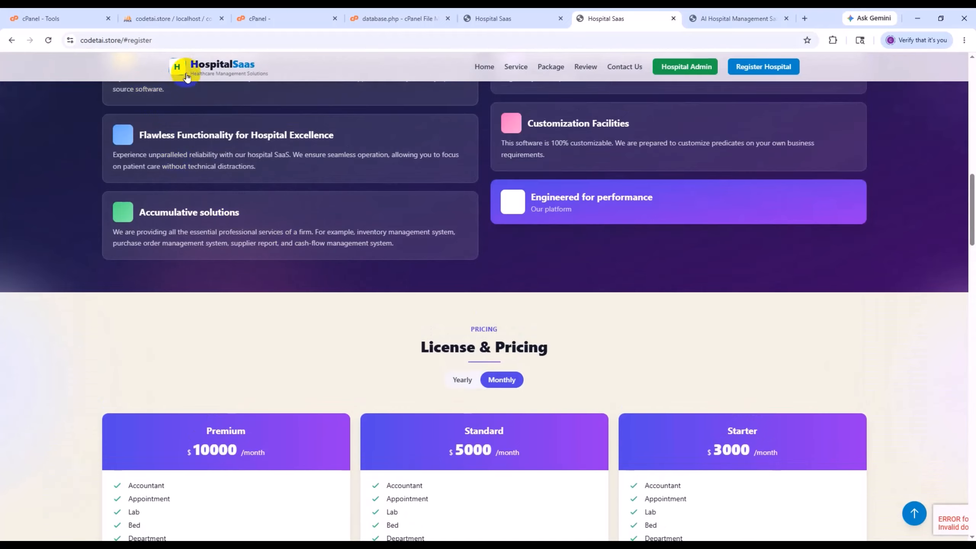
{"action": "left_click", "coordinate": [187, 76]}
{"action": "scroll", "coordinate": [381, 417], "scroll_direction": "down", "scroll_amount": 10}
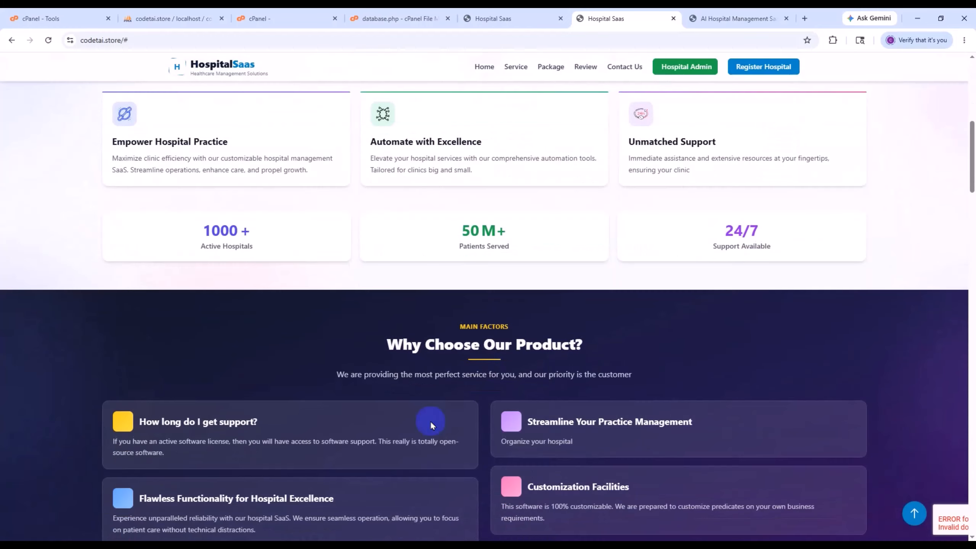
{"action": "scroll", "coordinate": [431, 418], "scroll_direction": "up", "scroll_amount": 10}
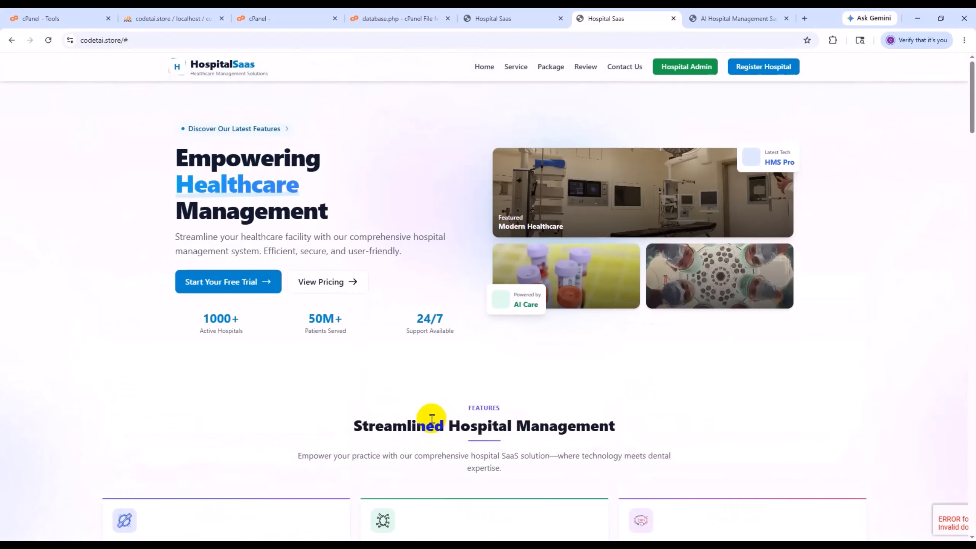